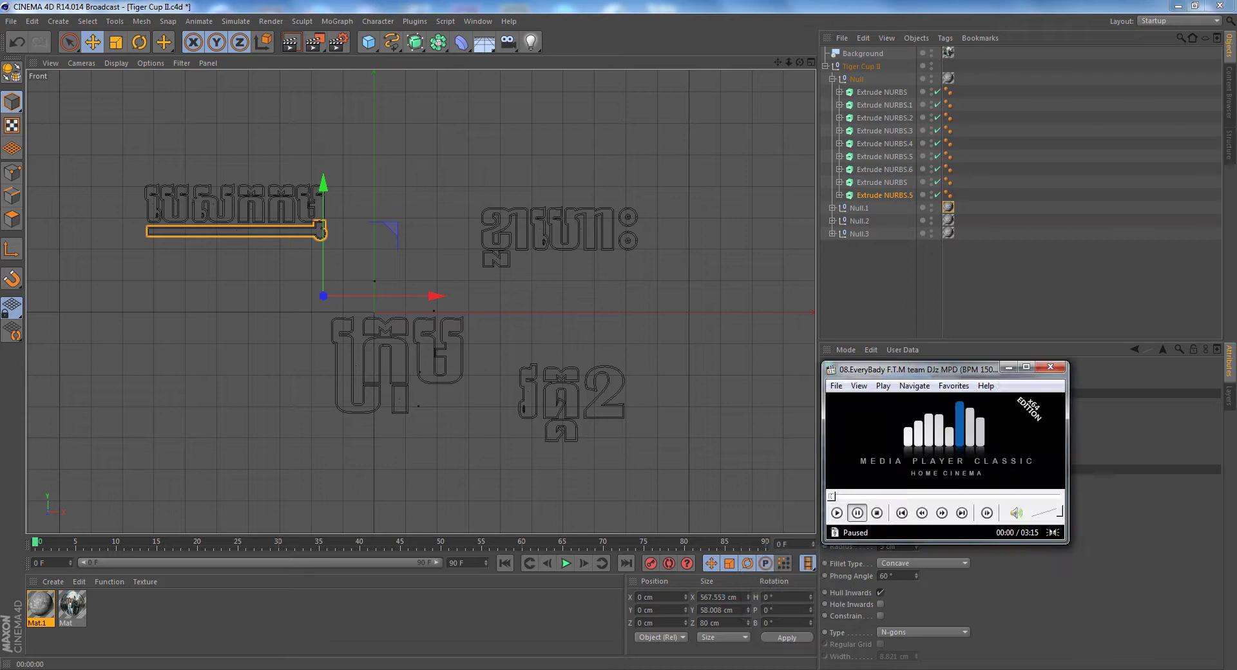
Start the background music, minimize the player and switch to the perspective view
{"action": "key", "text": "space"}
{"action": "left_click", "coordinate": [1009, 367]}
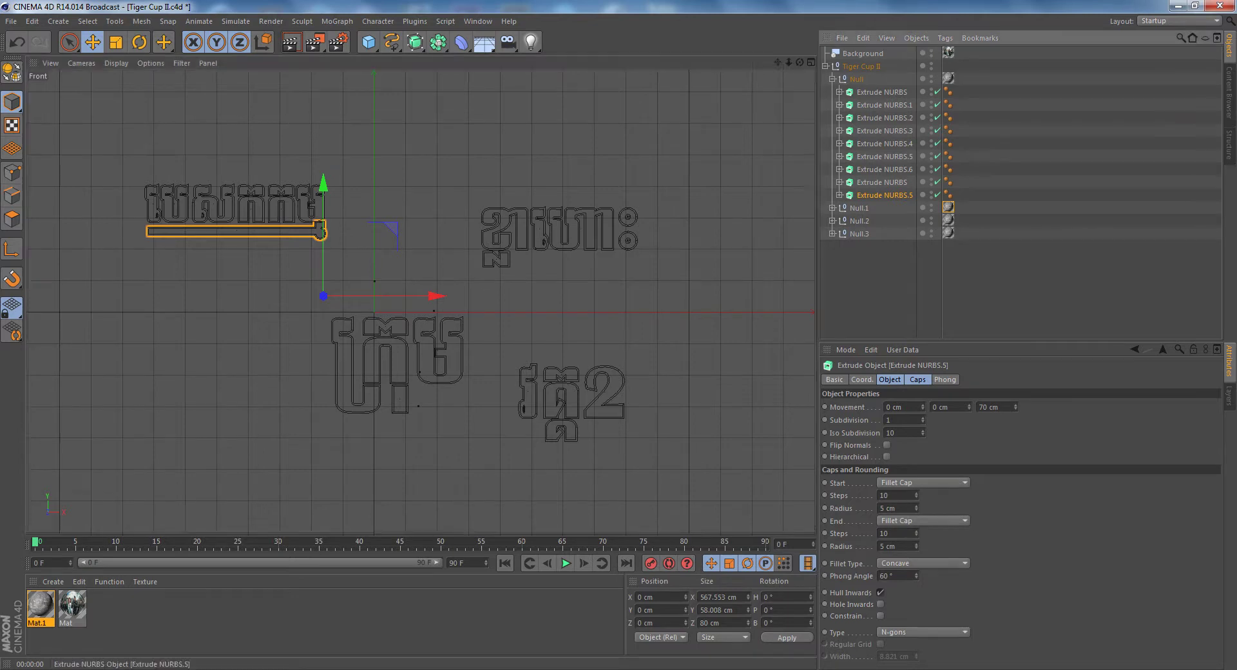
{"action": "key", "text": "F1"}
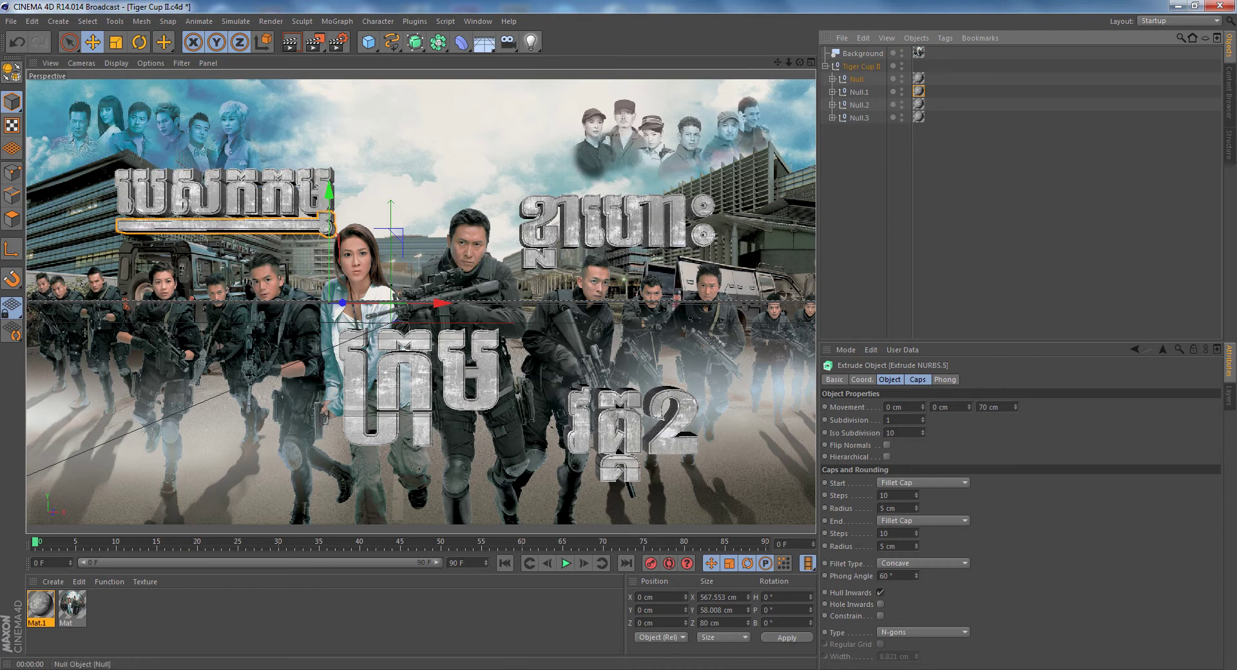
Expand Null and Extrude NURBS.5 and select the Path 13 spline
{"action": "left_click", "coordinate": [832, 79]}
{"action": "left_click", "coordinate": [840, 194]}
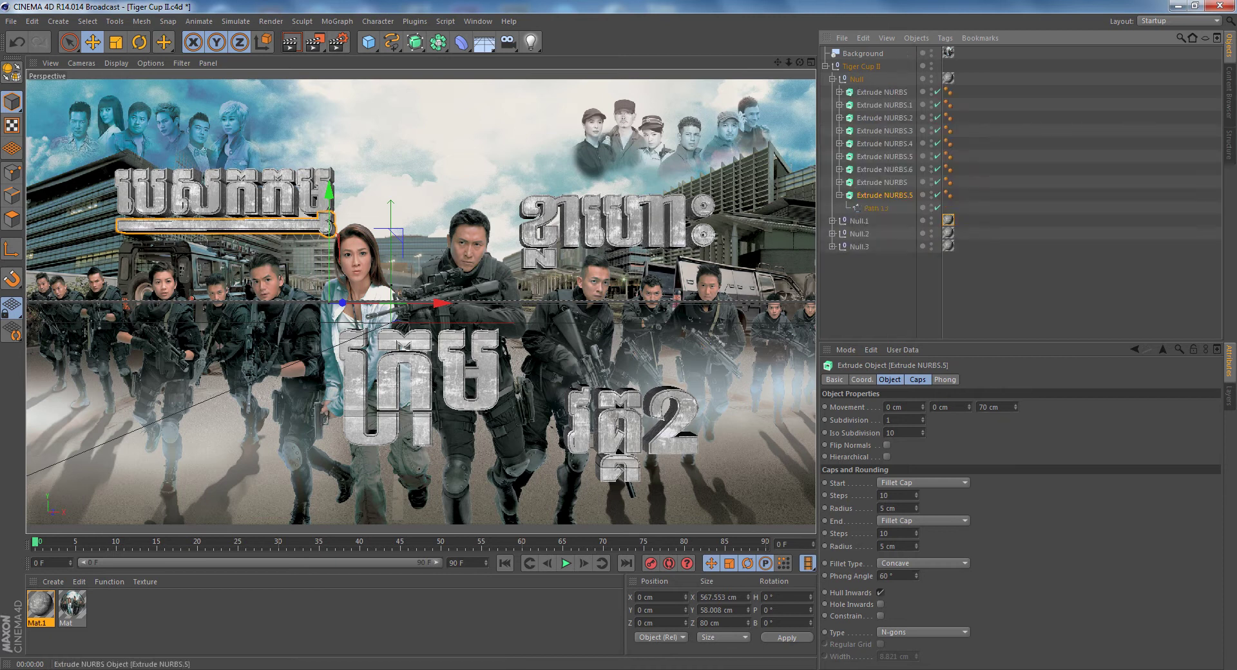
{"action": "left_click", "coordinate": [876, 208]}
In the front view, select Extrude NURBS.5 and lower the underline piece slightly
{"action": "key", "text": "F4"}
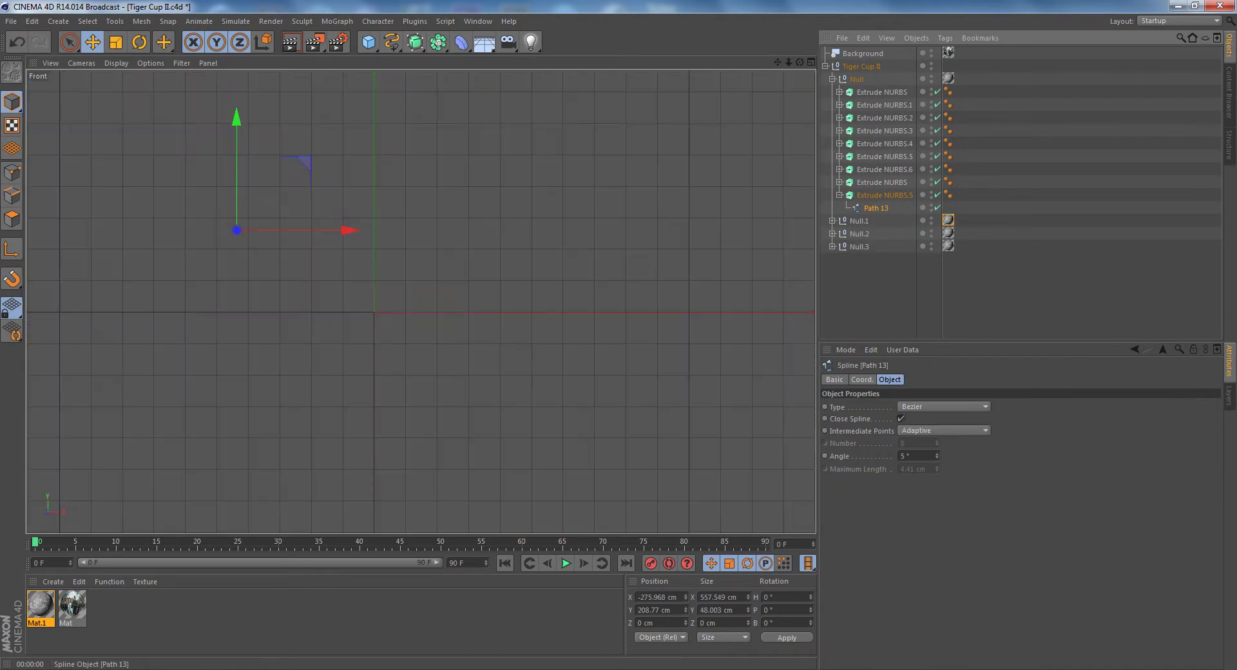
{"action": "scroll", "coordinate": [299, 206], "scroll_direction": "up", "scroll_amount": 5}
{"action": "scroll", "coordinate": [299, 206], "scroll_direction": "up", "scroll_amount": 3}
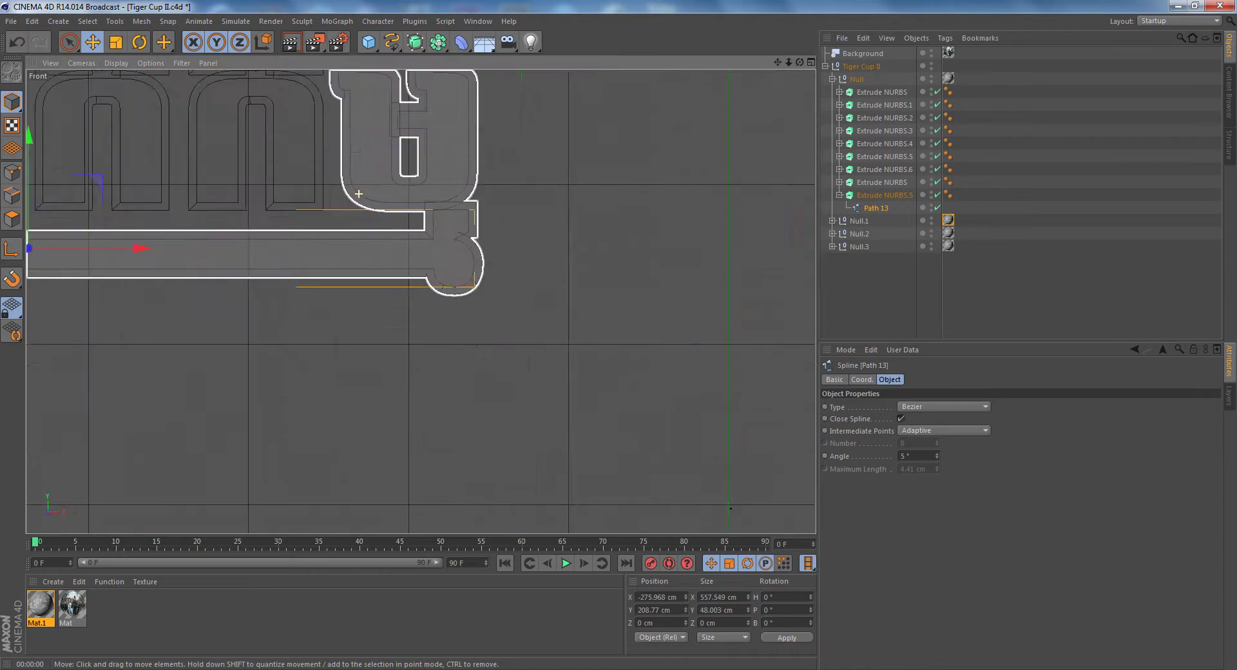
{"action": "middle_click_drag", "start_coordinate": [473, 170], "coordinate": [420, 297], "text": "alt"}
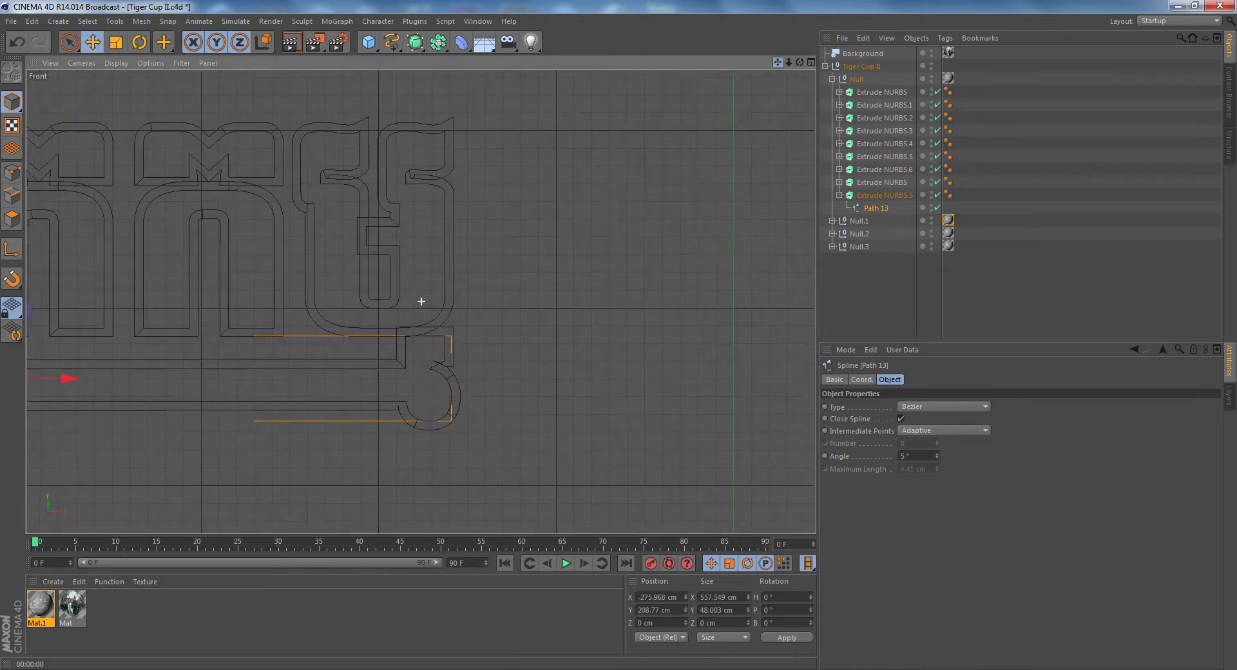
{"action": "left_click", "coordinate": [884, 195]}
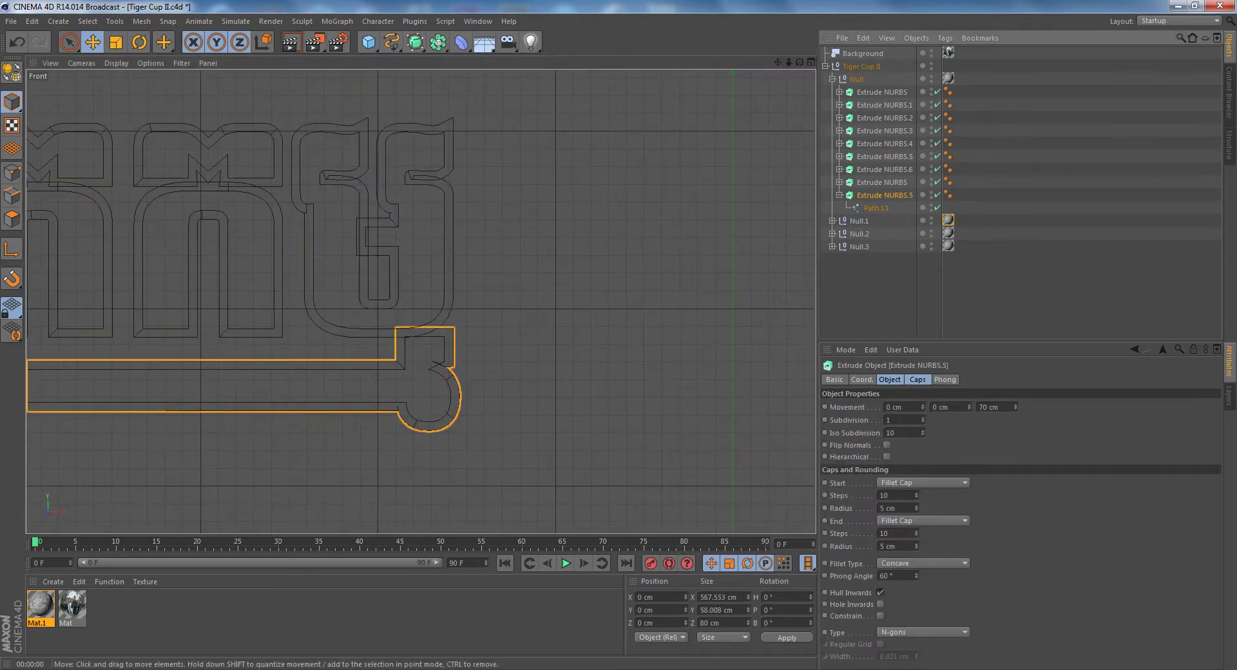
{"action": "scroll", "coordinate": [421, 301], "scroll_direction": "down", "scroll_amount": 4}
{"action": "scroll", "coordinate": [421, 301], "scroll_direction": "up", "scroll_amount": 1}
{"action": "scroll", "coordinate": [421, 301], "scroll_direction": "up", "scroll_amount": 3}
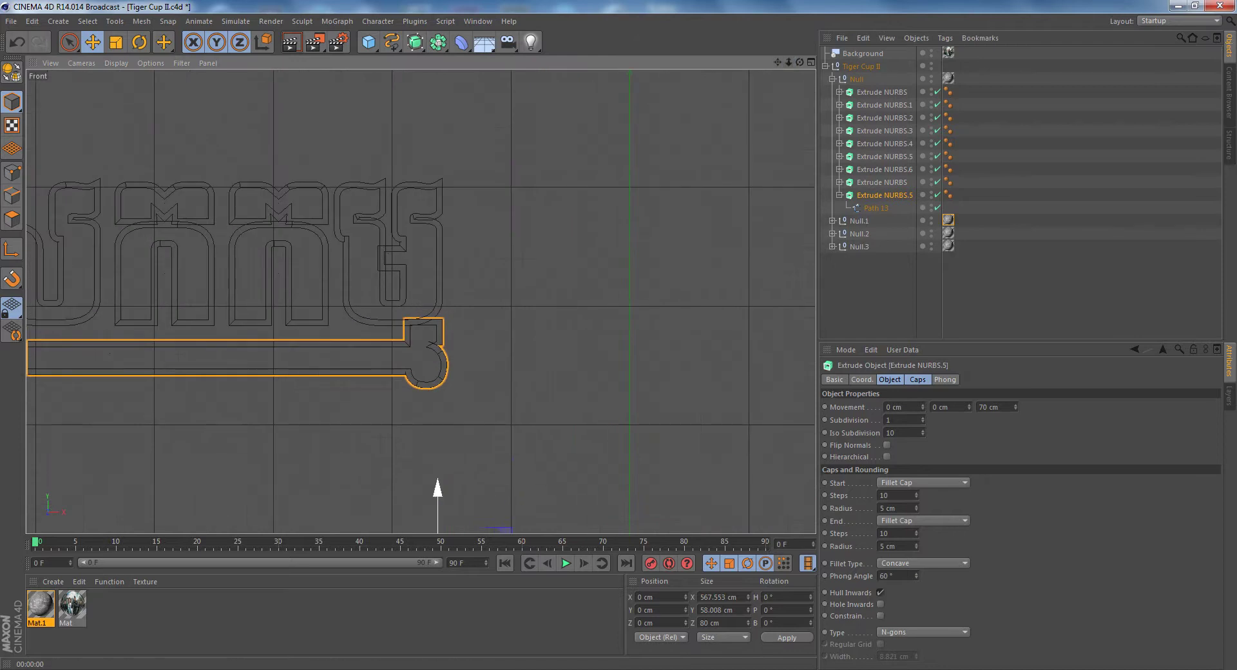
{"action": "left_click_drag", "start_coordinate": [437, 492], "coordinate": [437, 507]}
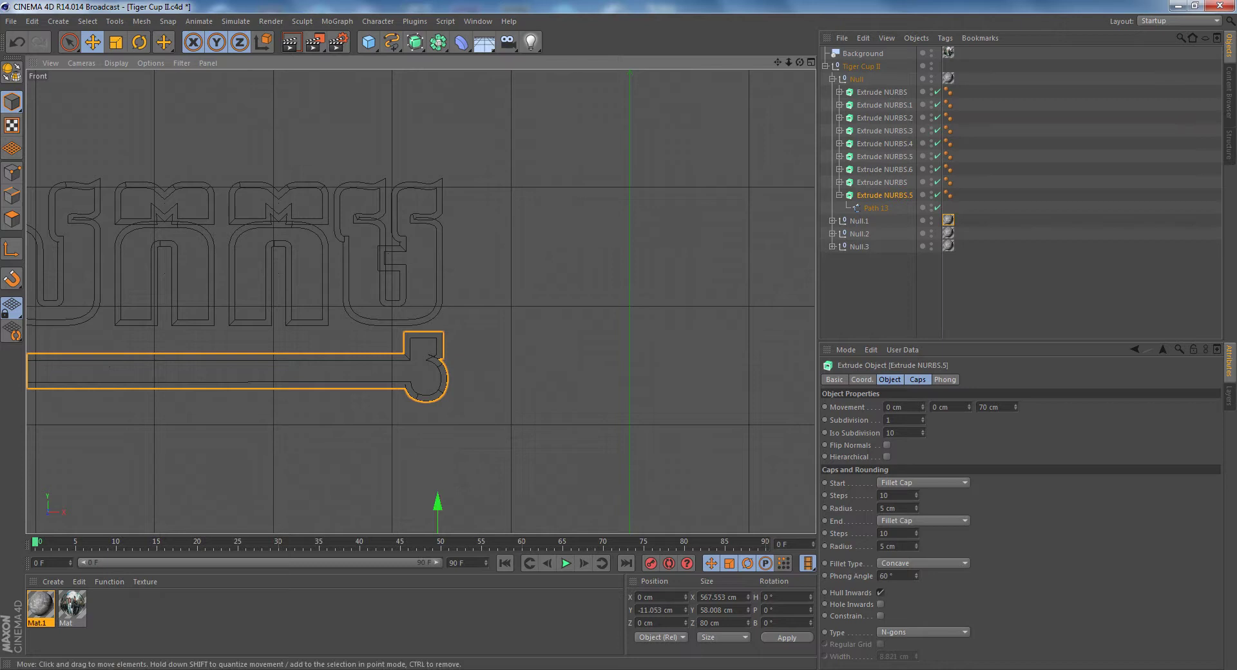
In Points mode, lower Path 13's two top hook points on Y
{"action": "left_click", "coordinate": [875, 208]}
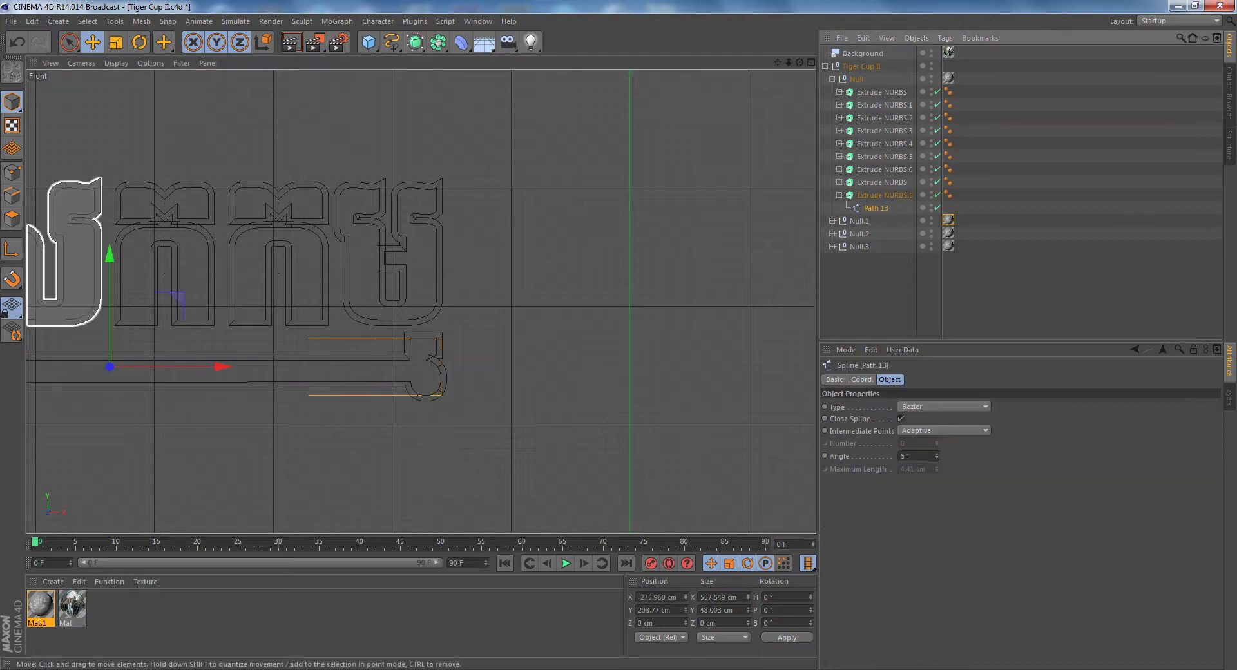
{"action": "left_click", "coordinate": [11, 173]}
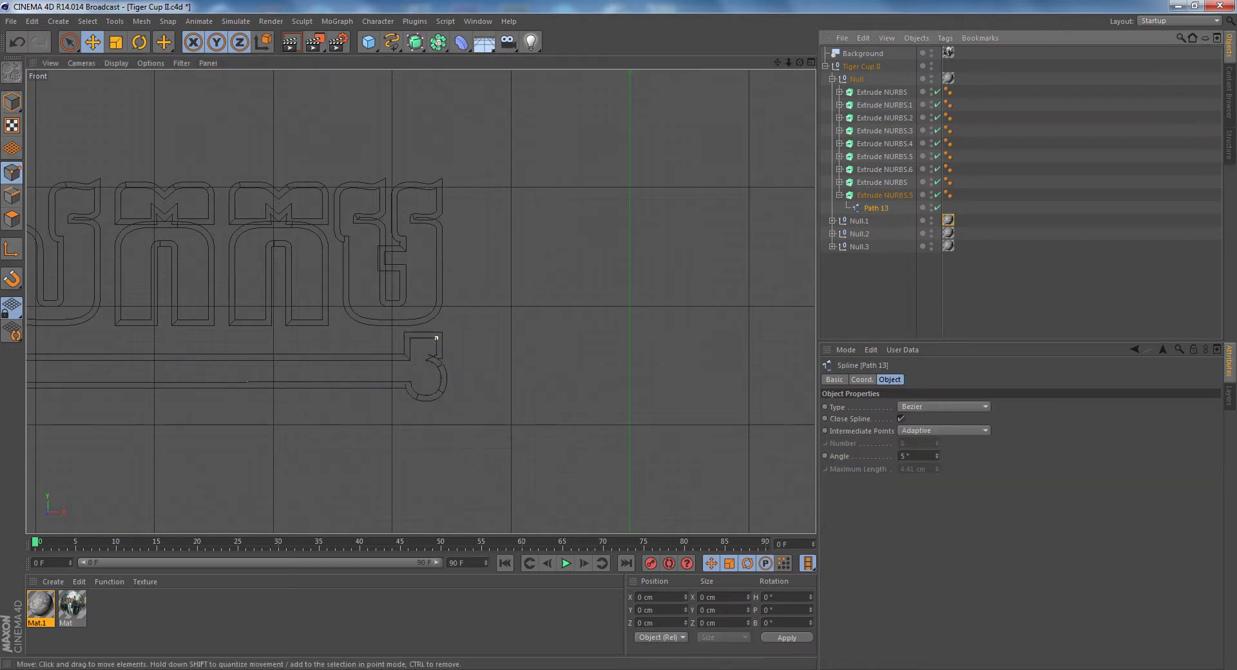
{"action": "left_click", "coordinate": [437, 337]}
{"action": "left_click", "coordinate": [409, 338], "text": "shift"}
{"action": "left_click_drag", "start_coordinate": [423, 226], "coordinate": [423, 231]}
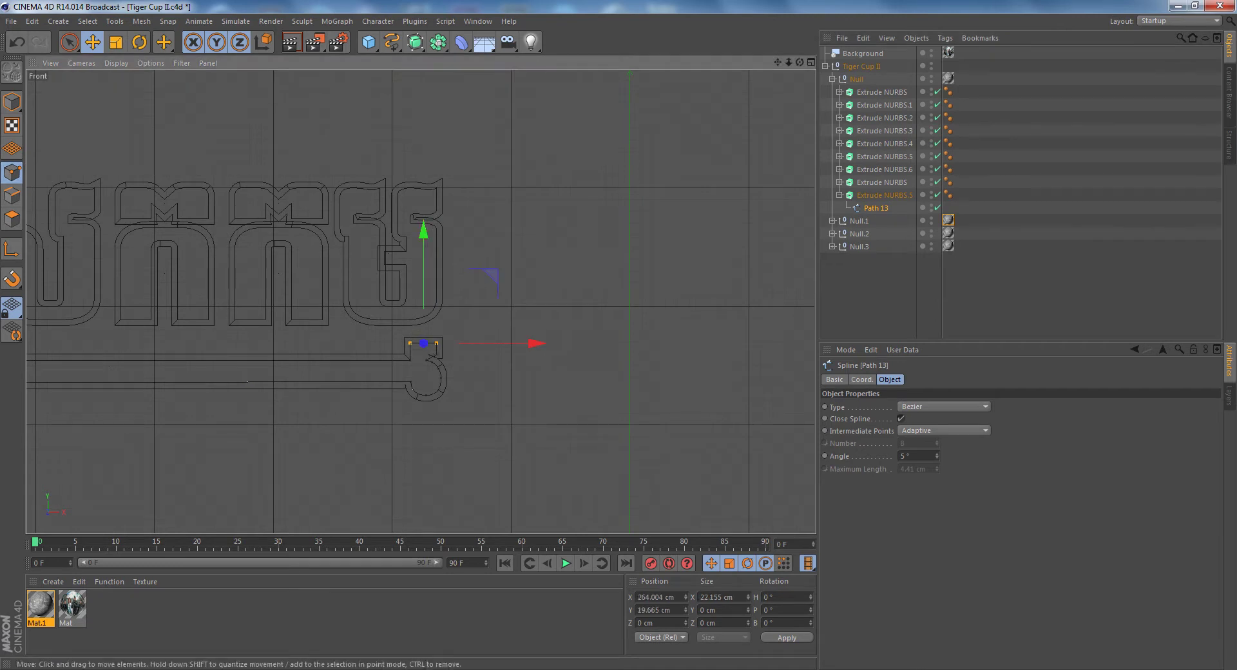
Adjust Extrude NURBS.5's rounded cap size, then zoom out to centre the title
{"action": "left_click", "coordinate": [884, 195]}
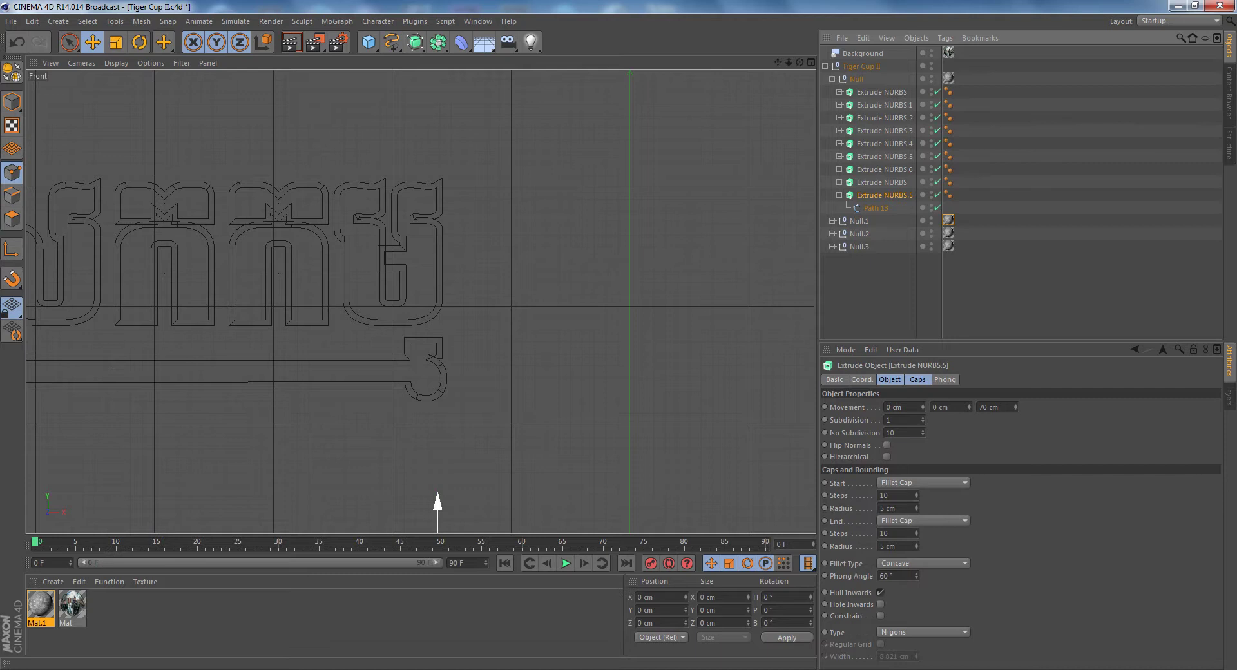
{"action": "left_click_drag", "start_coordinate": [438, 509], "coordinate": [438, 498]}
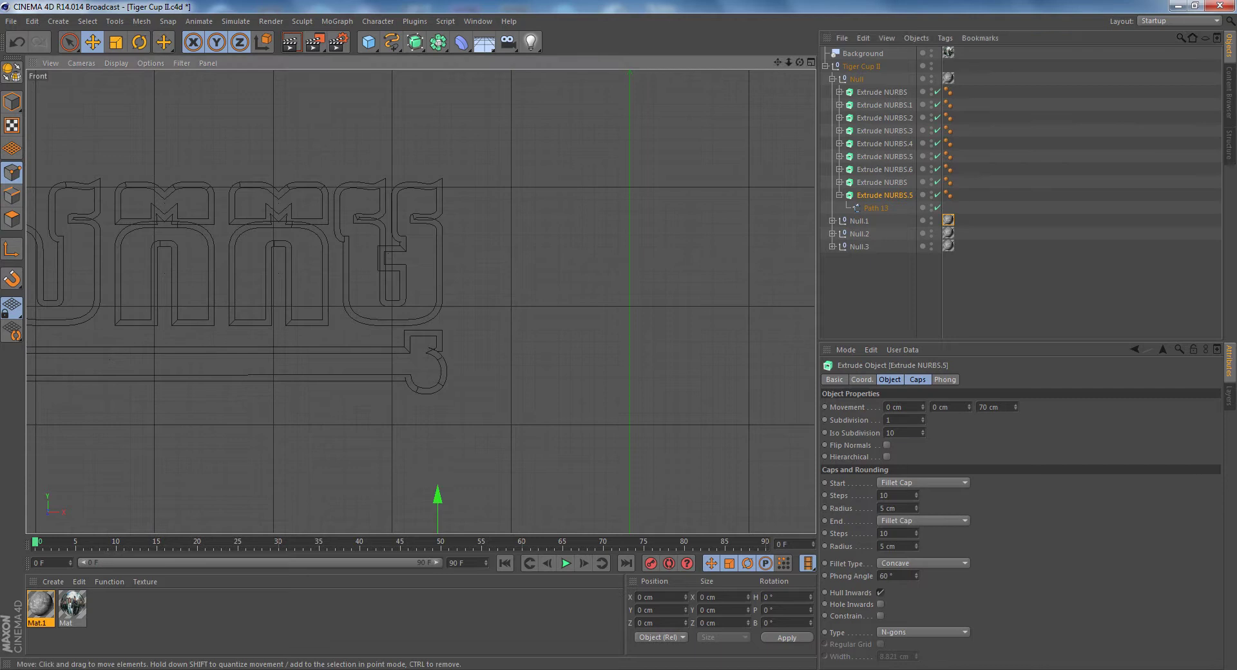
{"action": "left_click_drag", "start_coordinate": [788, 62], "coordinate": [421, 301]}
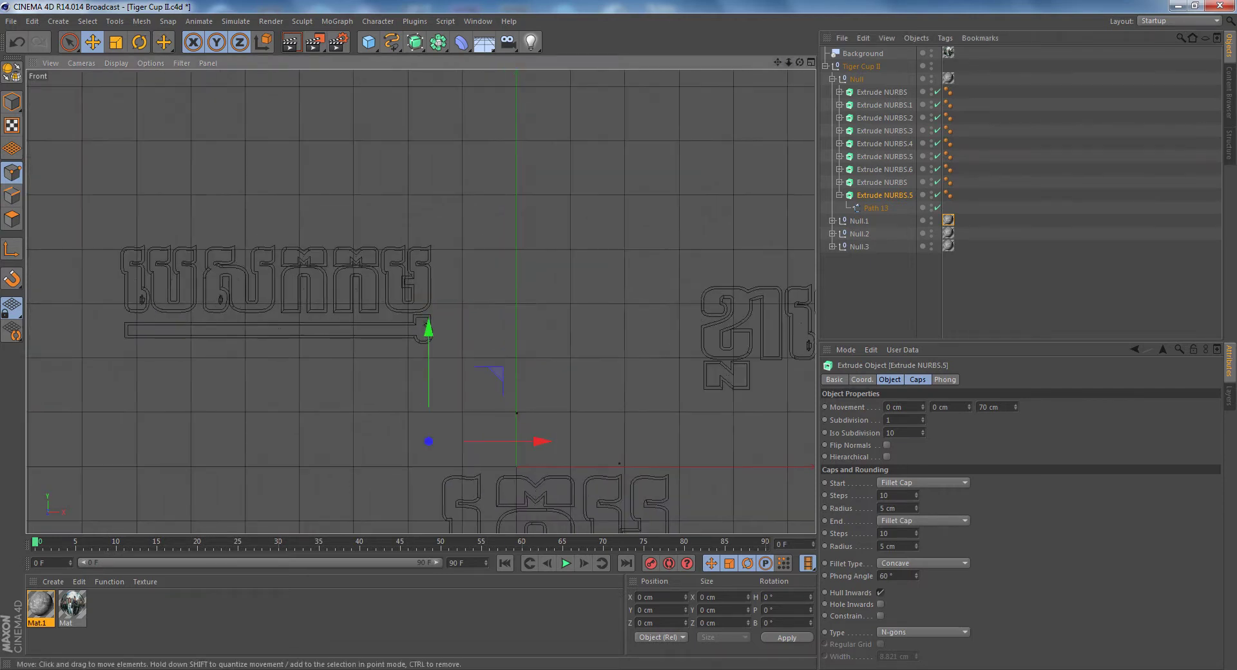
{"action": "scroll", "coordinate": [421, 301], "scroll_direction": "down", "scroll_amount": 5}
{"action": "middle_click_drag", "start_coordinate": [420, 301], "coordinate": [318, 222], "text": "alt"}
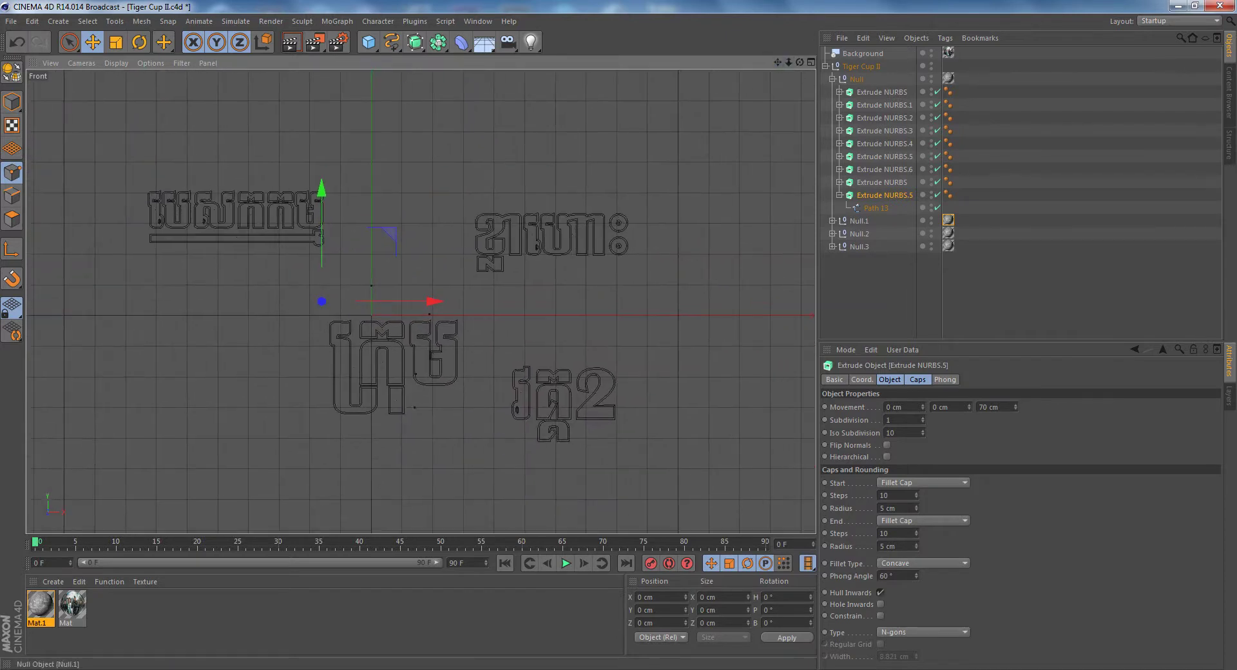
Collapse Null, select through the title groups, and render the perspective view
{"action": "left_click", "coordinate": [832, 79]}
{"action": "left_click", "coordinate": [856, 78]}
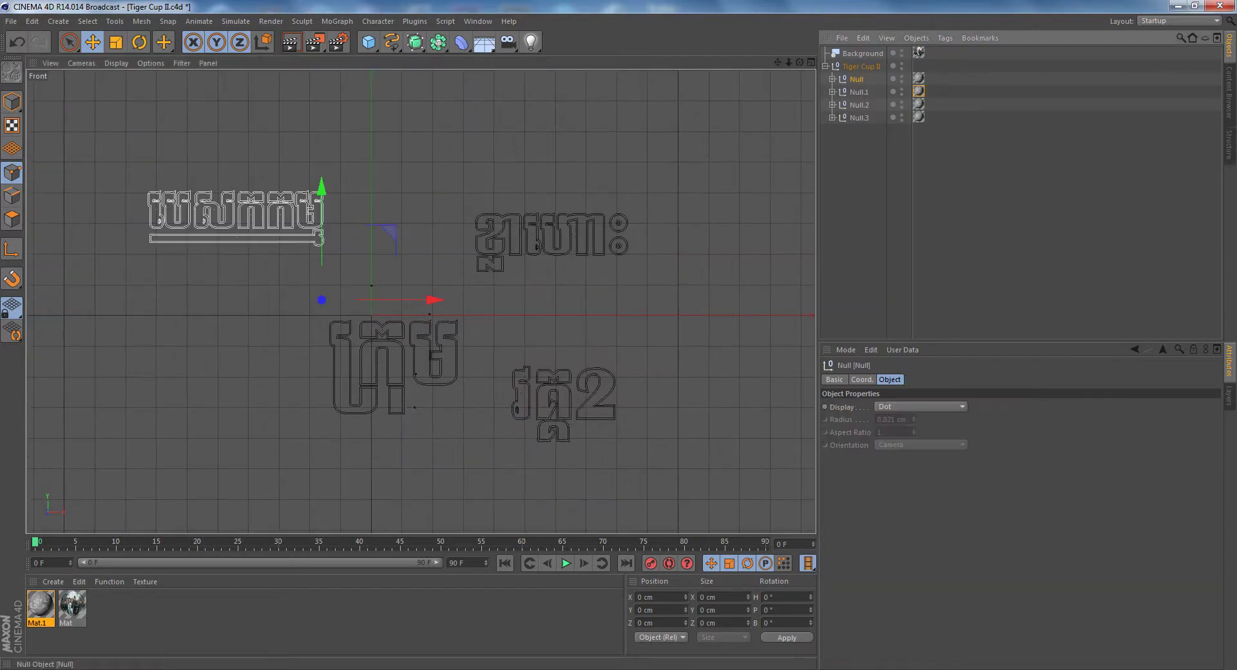
{"action": "left_click", "coordinate": [859, 91]}
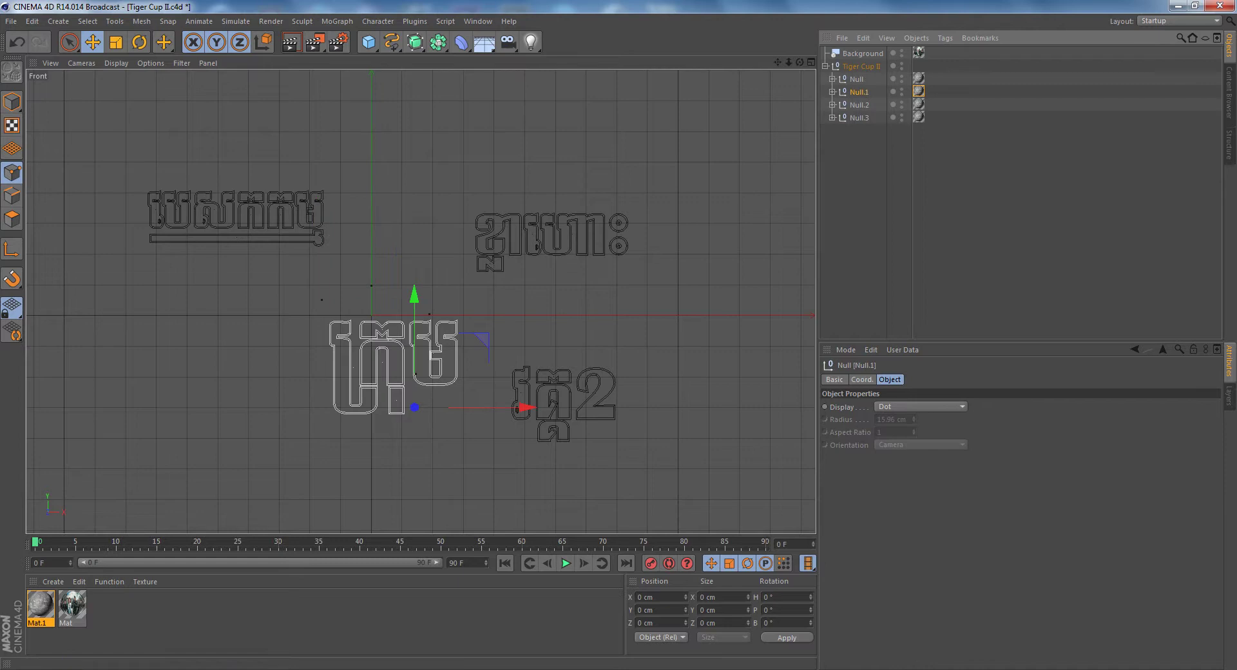
{"action": "left_click", "coordinate": [516, 236]}
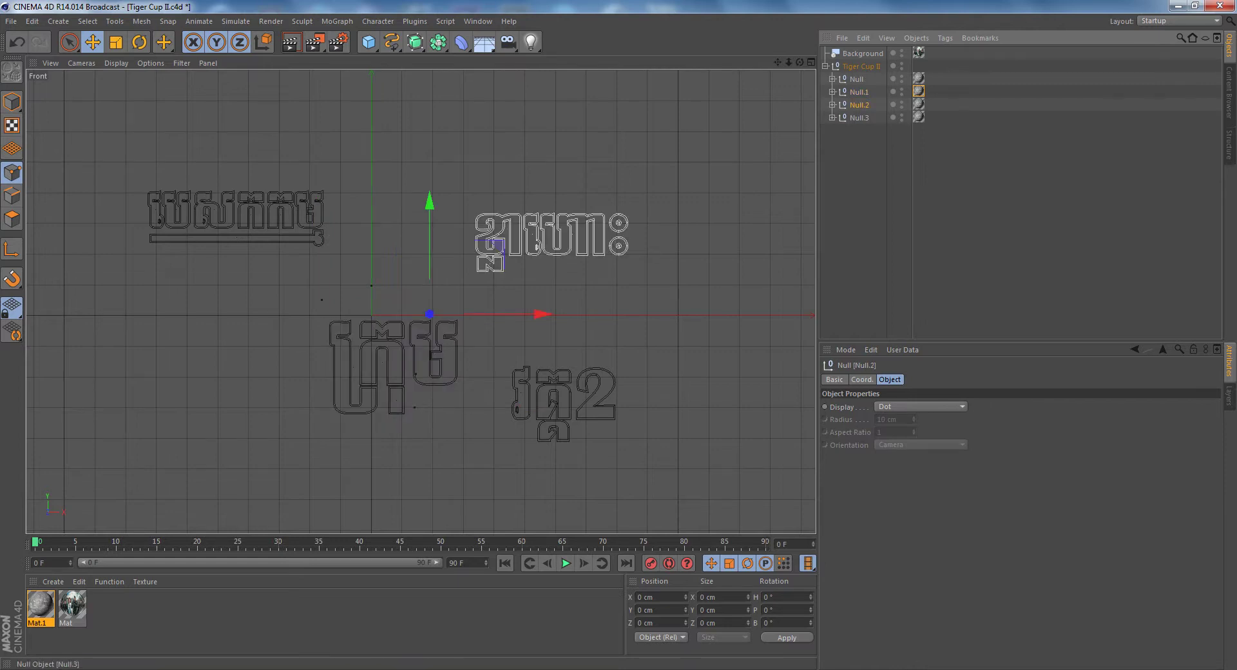
{"action": "left_click", "coordinate": [519, 387]}
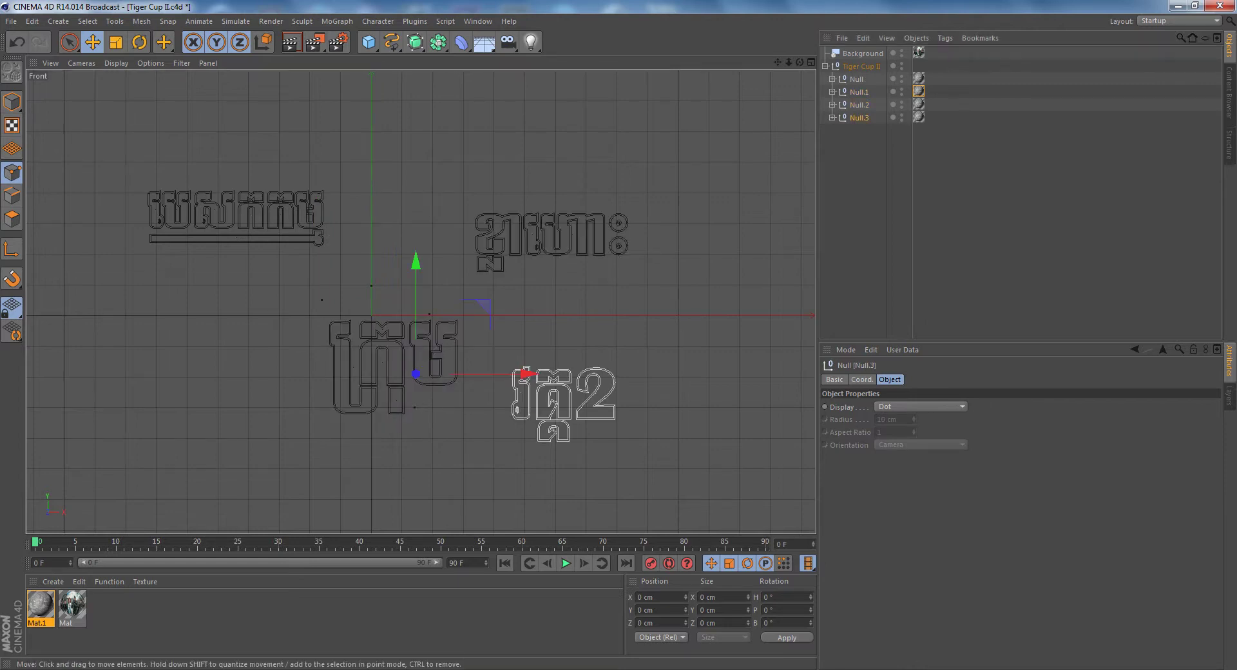
{"action": "key", "text": "F1"}
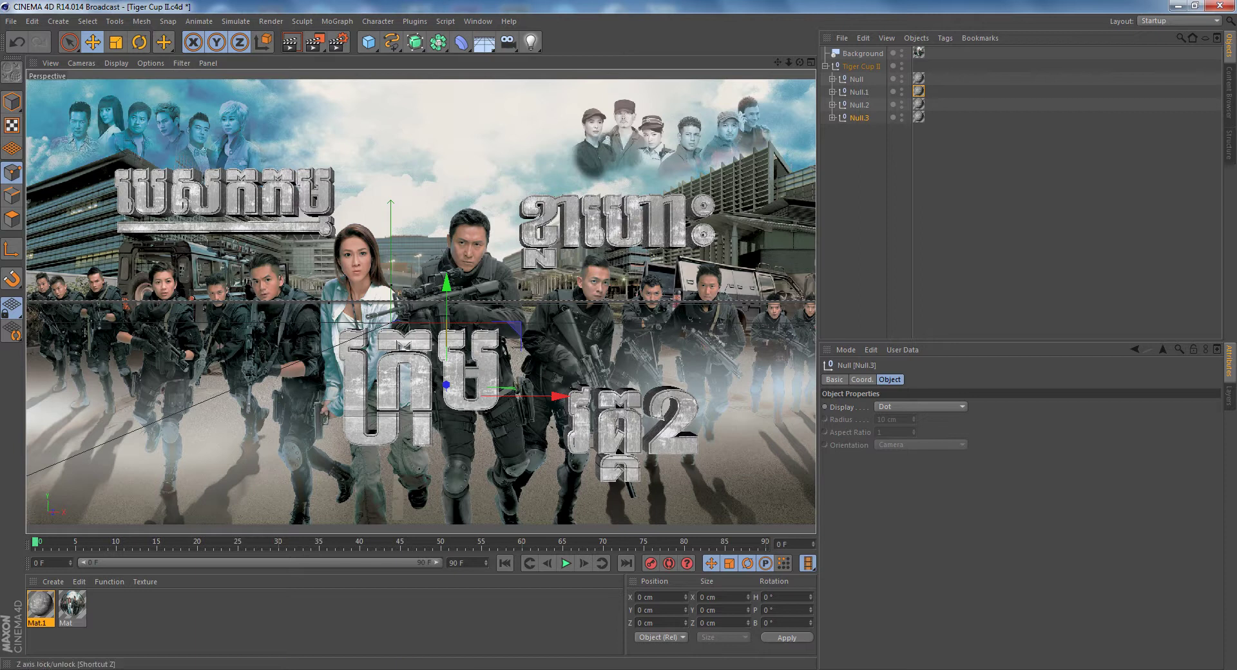
{"action": "left_click", "coordinate": [291, 42]}
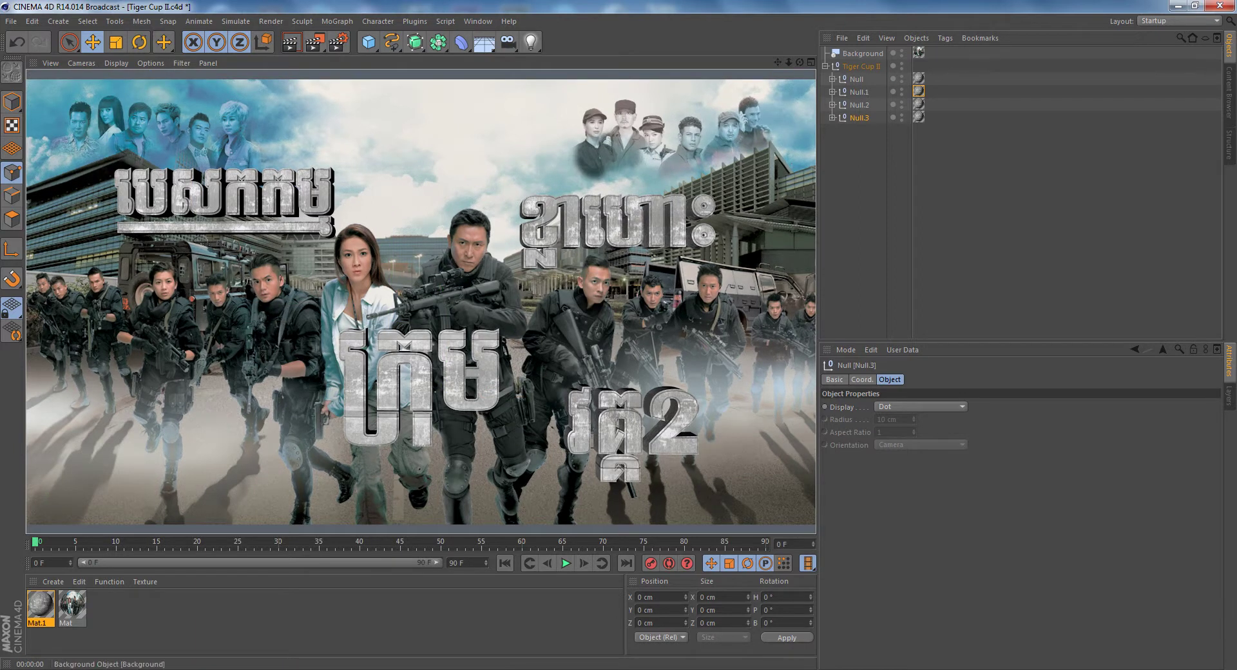
Select the first word's Null group and nudge it slightly left
{"action": "left_click", "coordinate": [856, 79]}
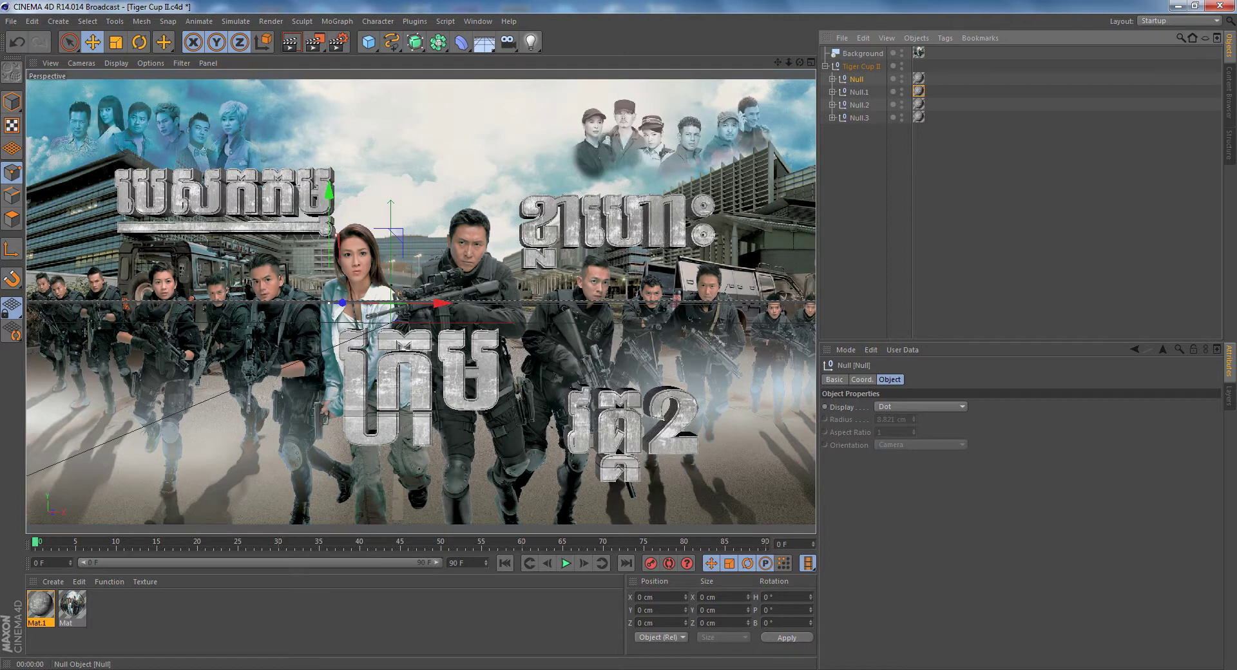
{"action": "left_click_drag", "start_coordinate": [329, 192], "coordinate": [328, 193]}
{"action": "left_click_drag", "start_coordinate": [445, 314], "coordinate": [438, 311]}
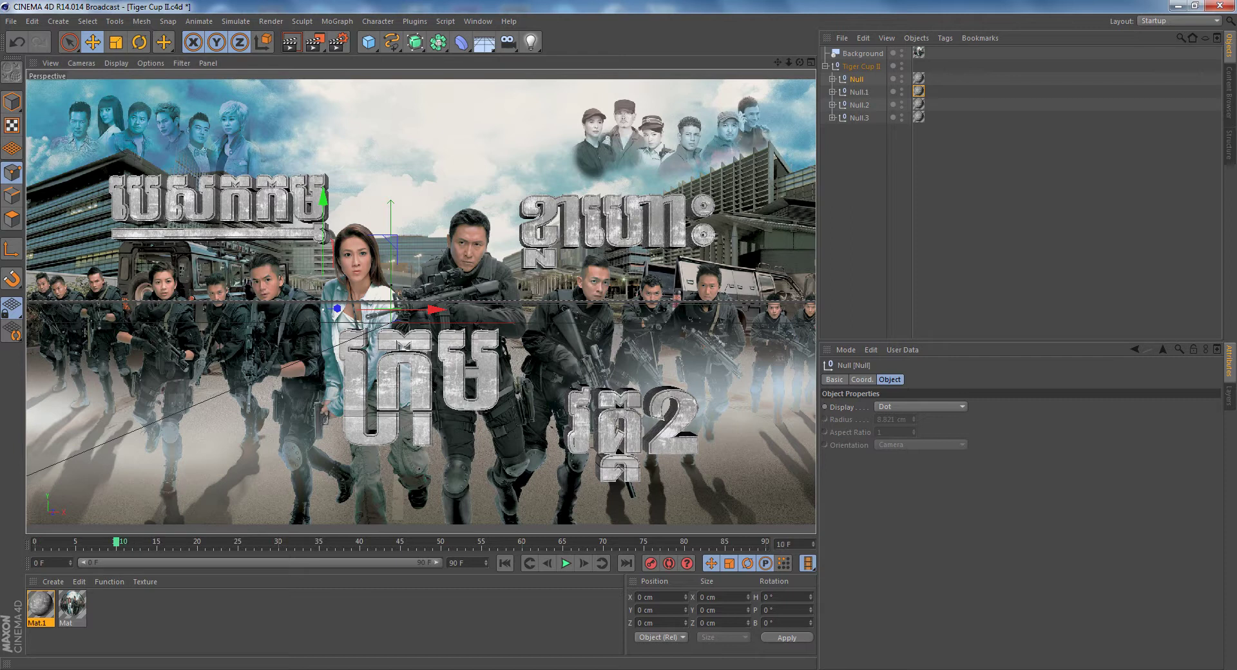
Key the Null's position at frame 10, move it toward the camera, and preview
{"action": "left_click", "coordinate": [650, 563]}
{"action": "left_click", "coordinate": [863, 379]}
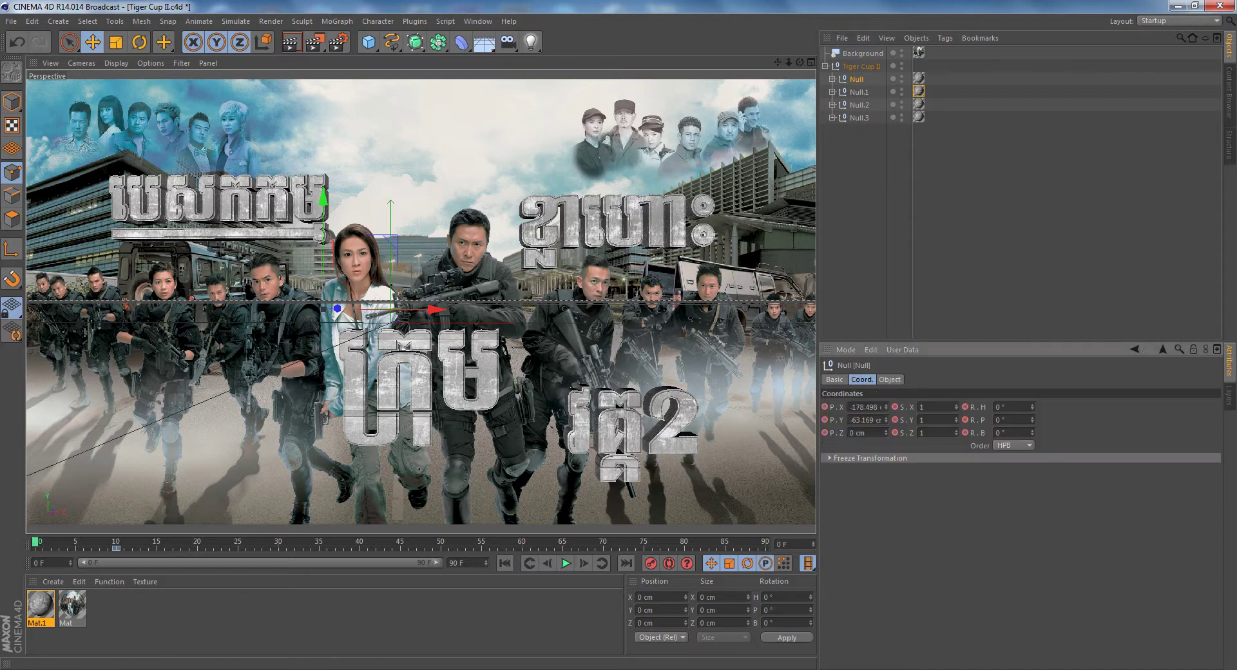
{"action": "left_click_drag", "start_coordinate": [886, 433], "coordinate": [886, 559]}
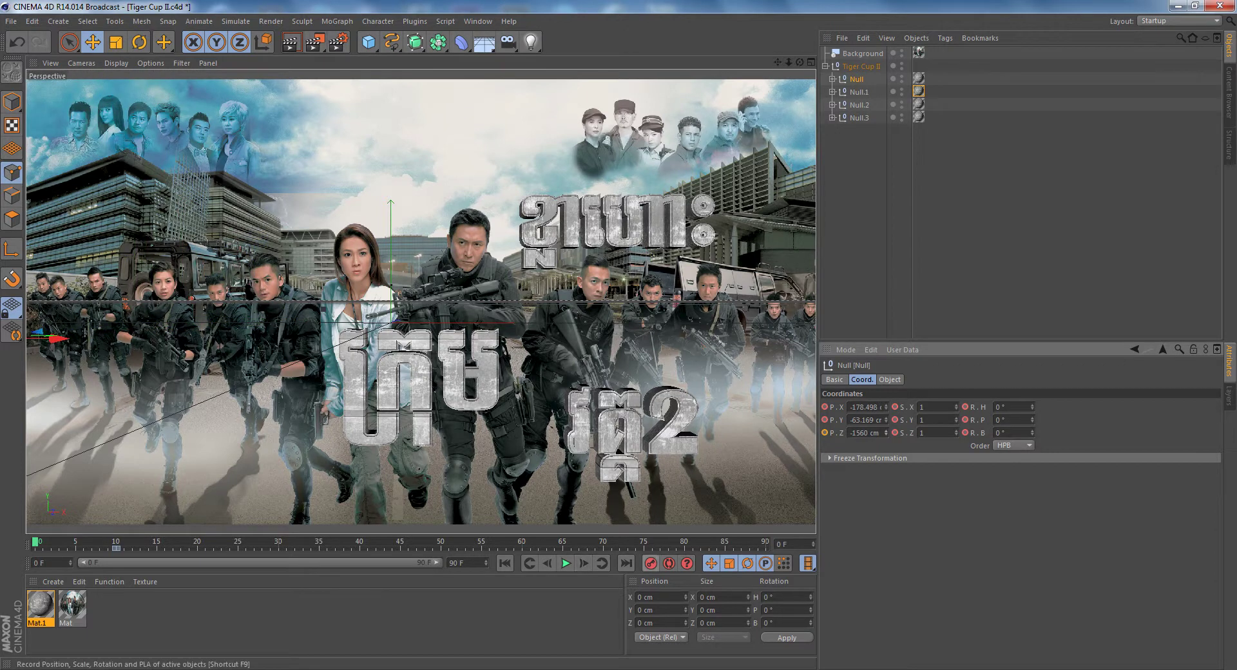
{"action": "left_click", "coordinate": [566, 563]}
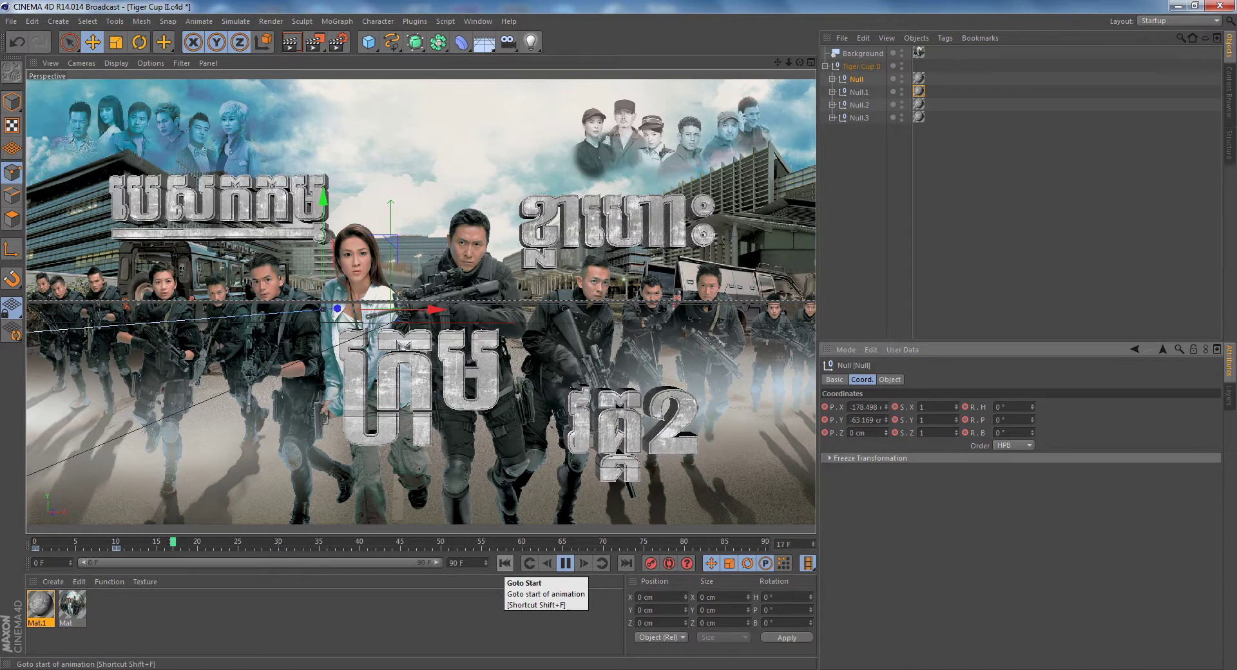
{"action": "left_click", "coordinate": [565, 563]}
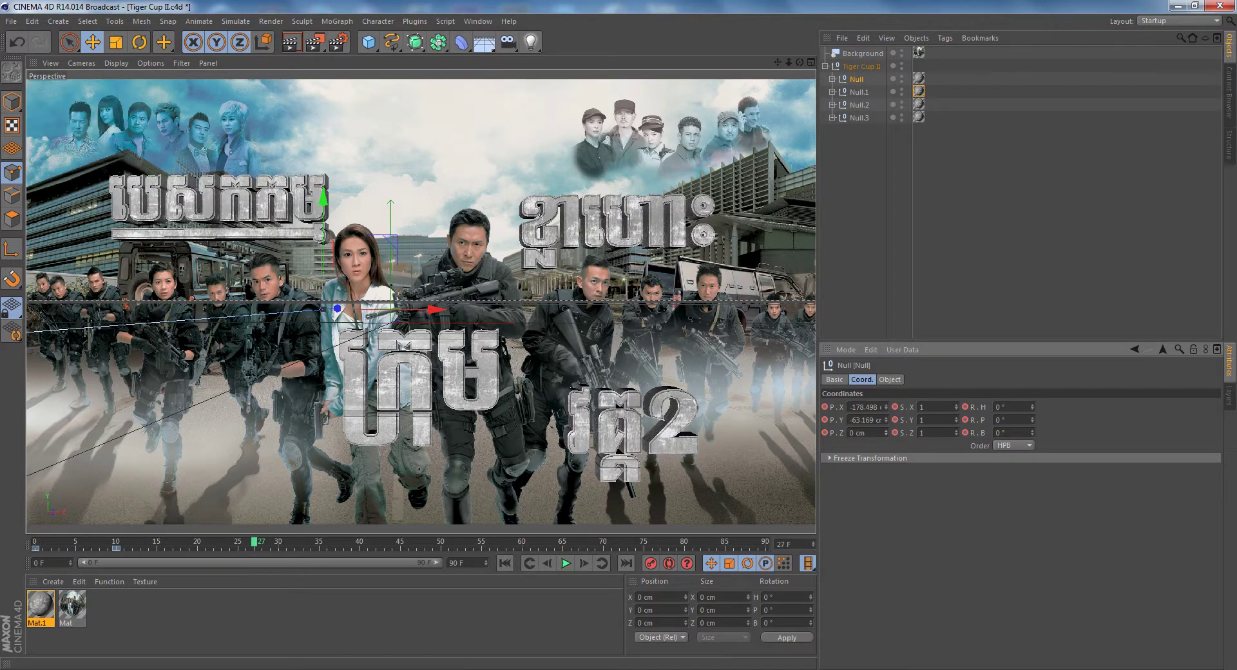
At frame 0, set P.Z to 0 cm and lift the title above the frame
{"action": "left_click_drag", "start_coordinate": [254, 543], "coordinate": [35, 545]}
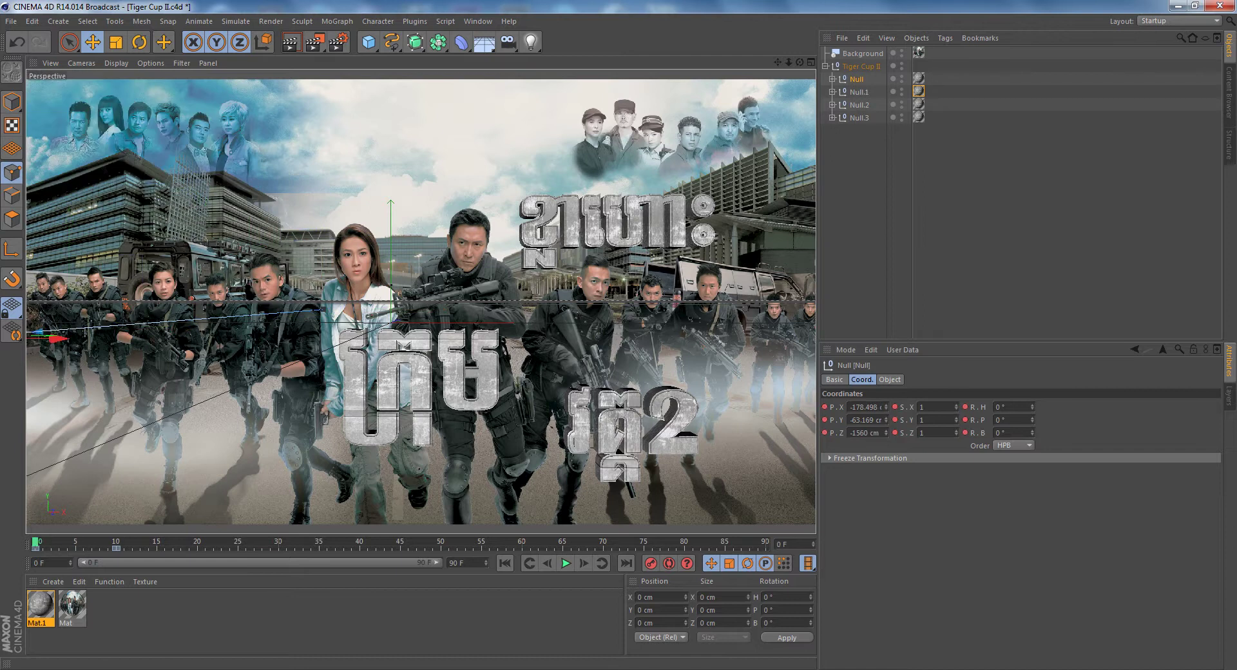
{"action": "double_click", "coordinate": [867, 433]}
{"action": "type", "text": "0"}
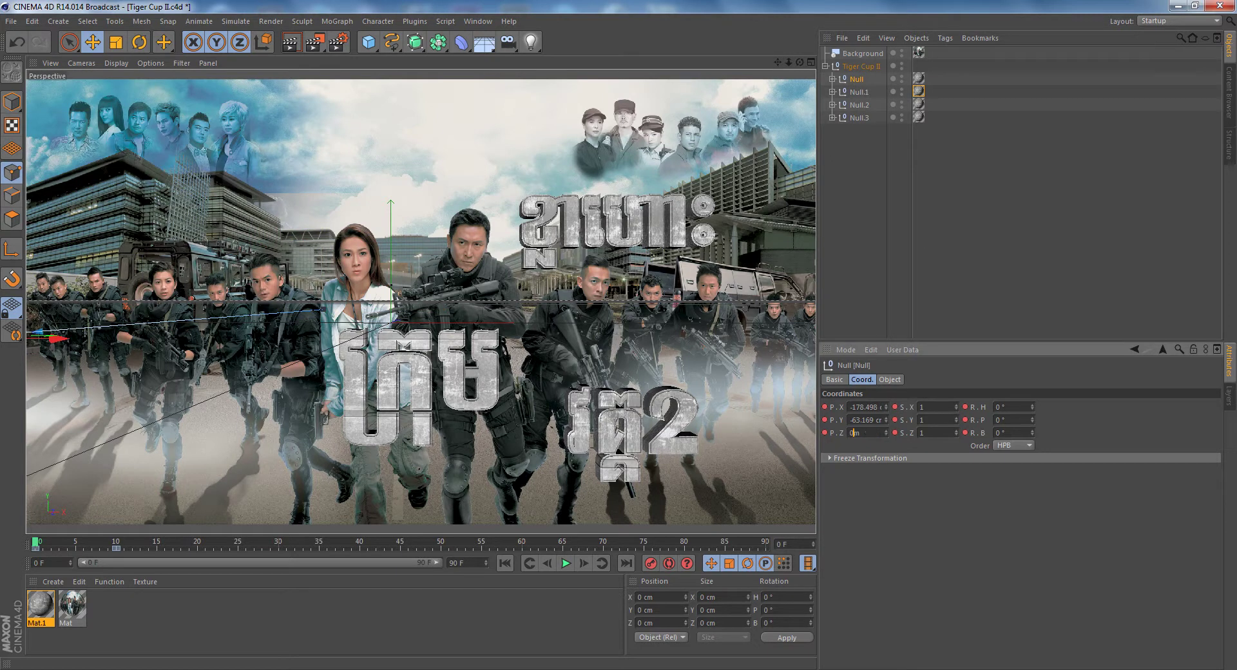
{"action": "key", "text": "Return"}
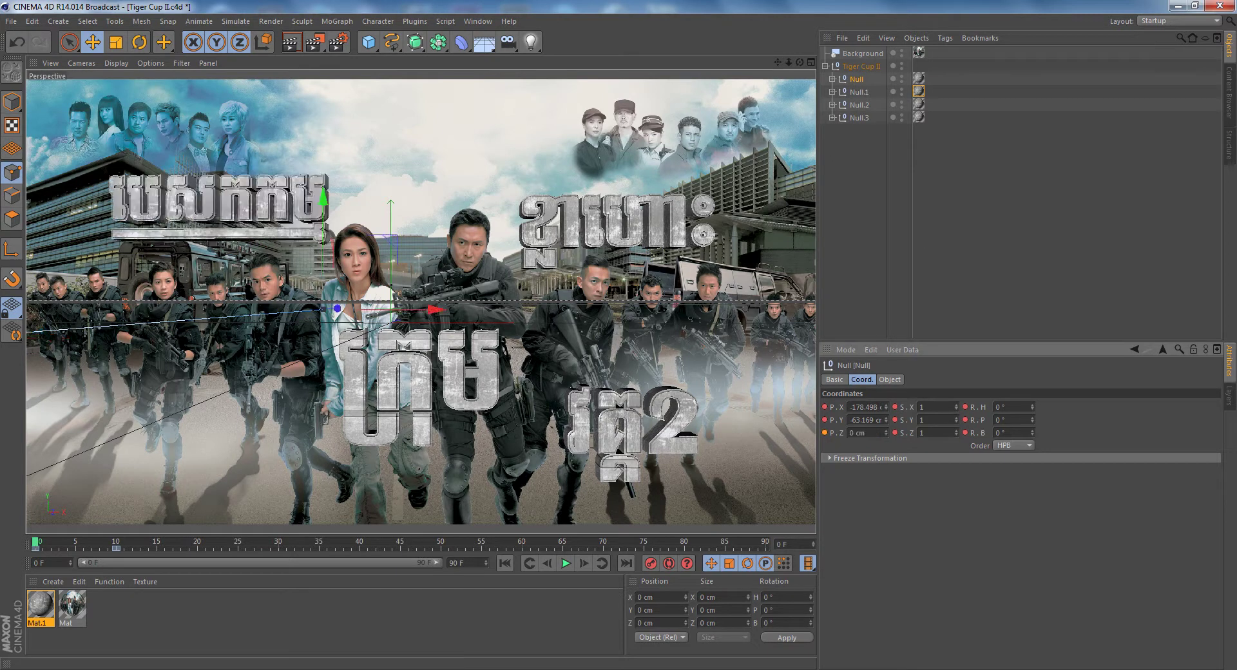
{"action": "left_click_drag", "start_coordinate": [323, 199], "coordinate": [323, 74]}
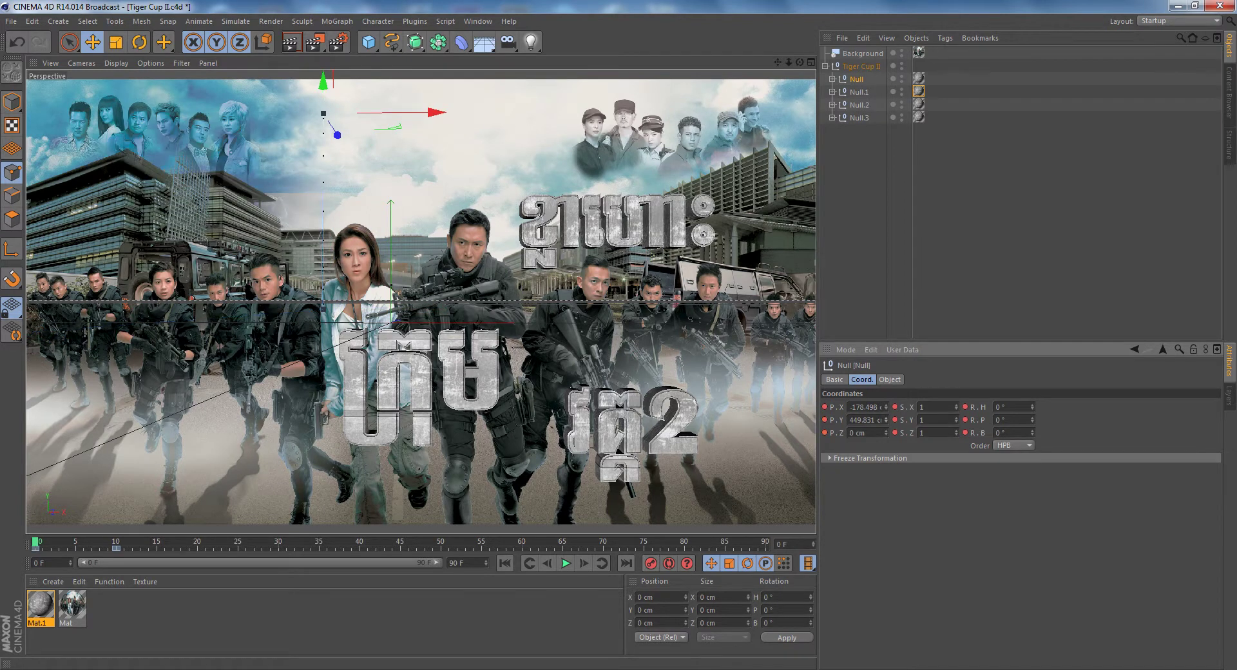
Move the title's landing key from frame 10 to about frame 8 and replay
{"action": "left_click", "coordinate": [566, 563]}
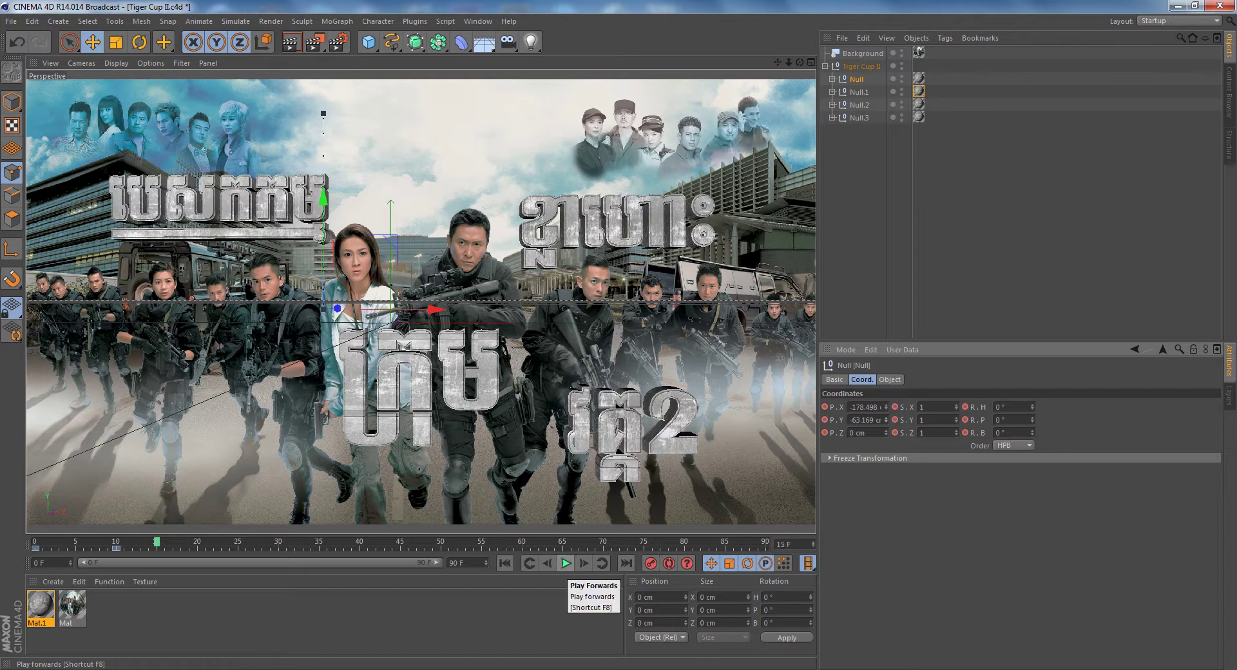
{"action": "left_click_drag", "start_coordinate": [116, 548], "coordinate": [100, 547]}
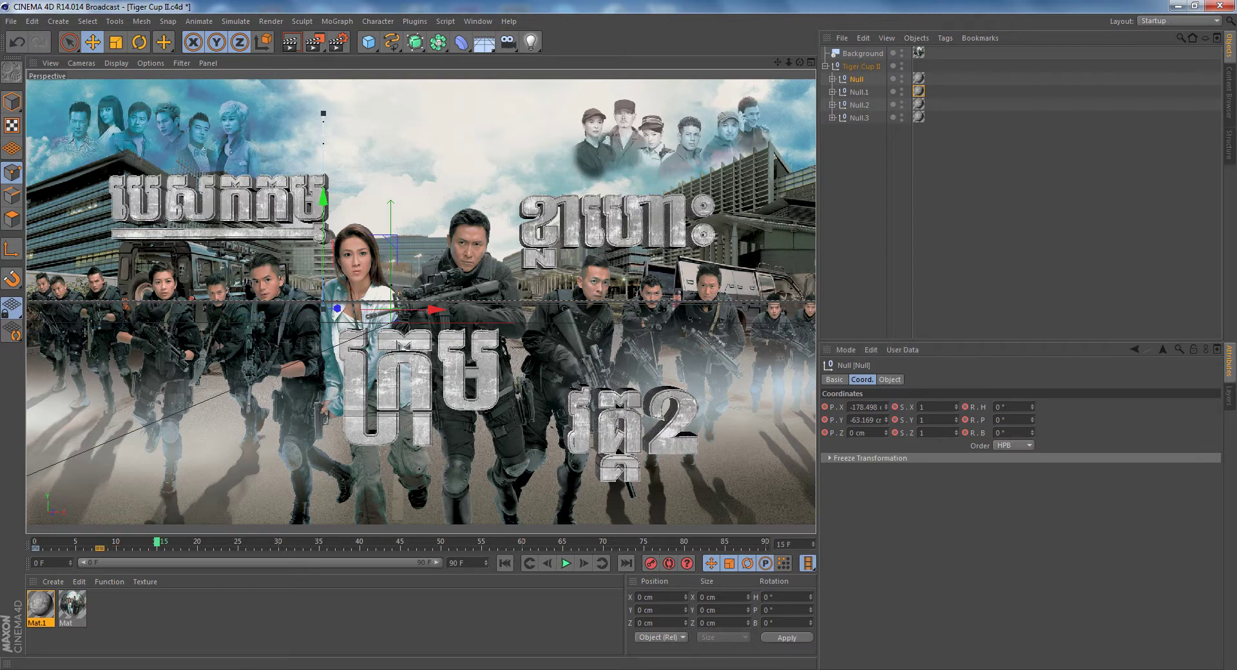
{"action": "left_click", "coordinate": [505, 563]}
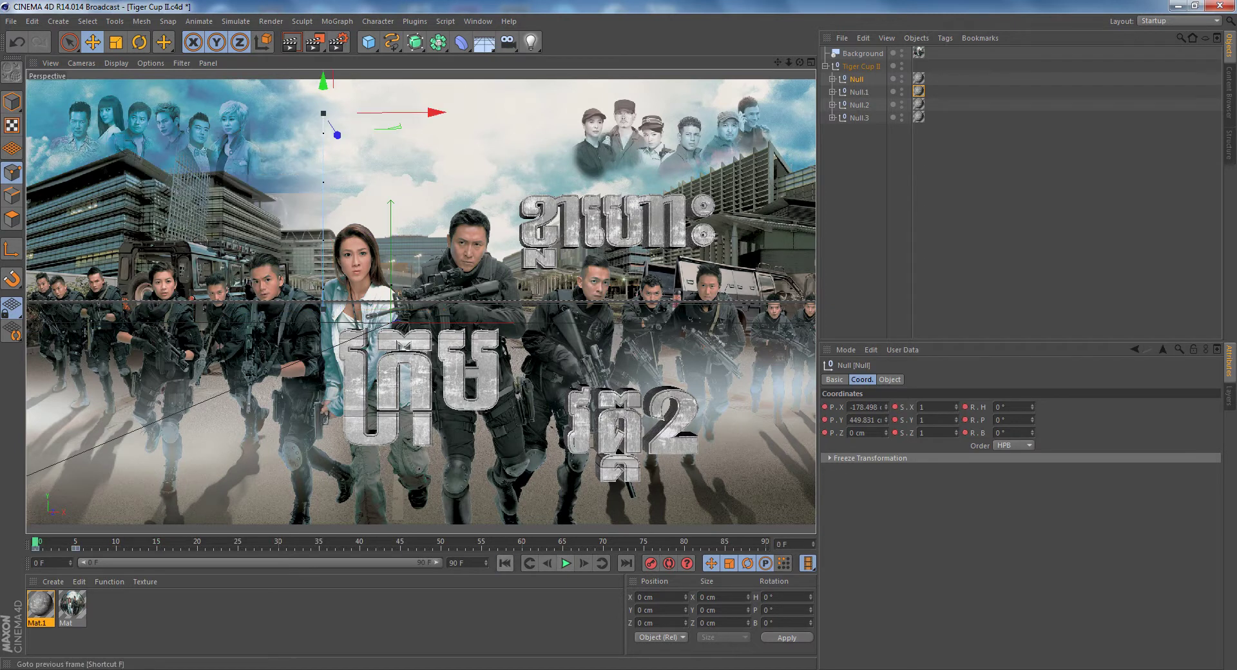
{"action": "left_click", "coordinate": [566, 563]}
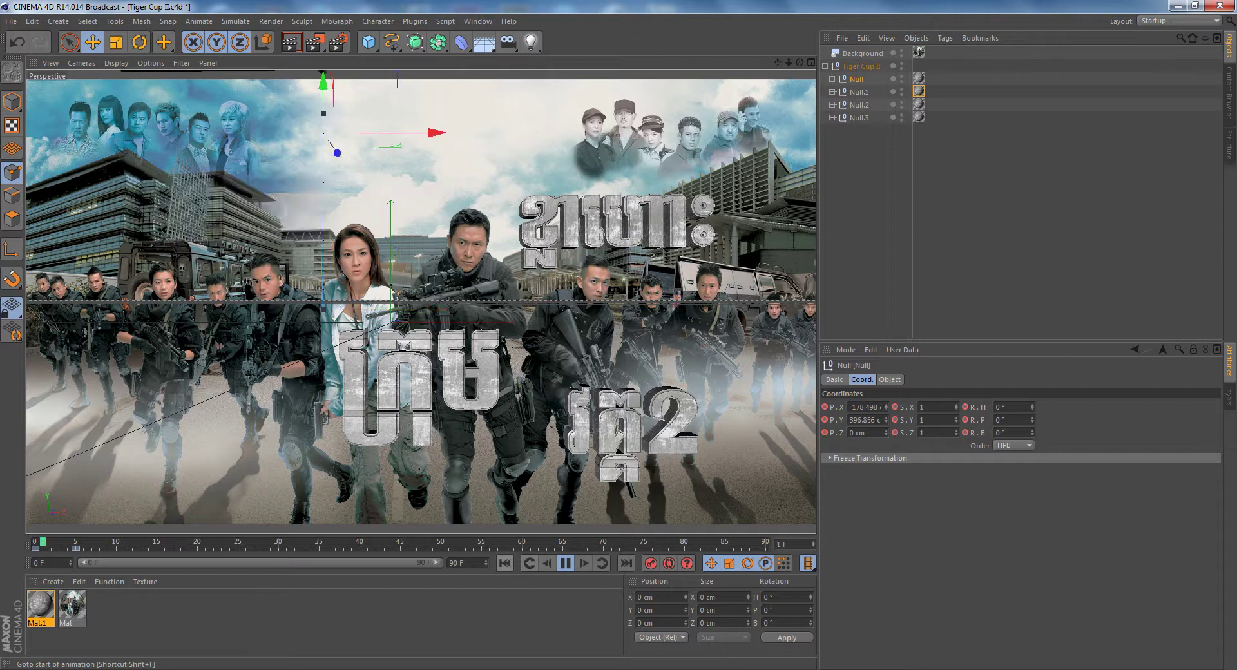
{"action": "left_click", "coordinate": [566, 563]}
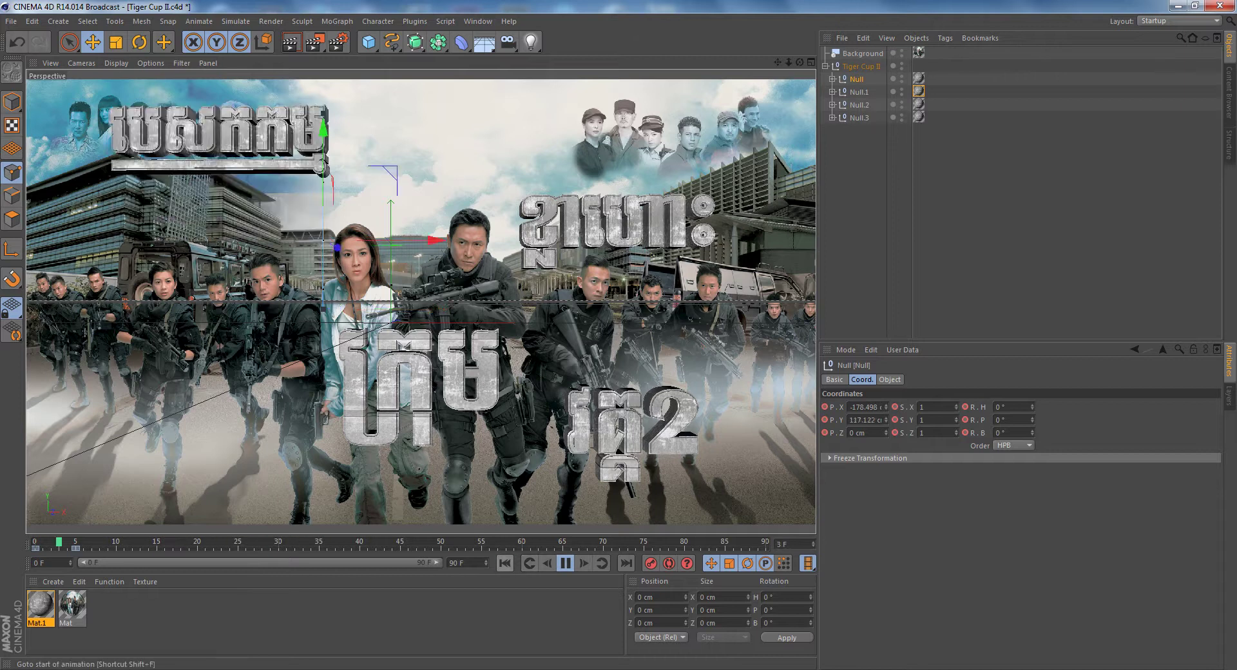
{"action": "mouse_move", "coordinate": [222, 542]}
{"action": "left_mouse_down"}
{"action": "mouse_move", "coordinate": [36, 543]}
{"action": "mouse_move", "coordinate": [116, 542]}
{"action": "left_mouse_up"}
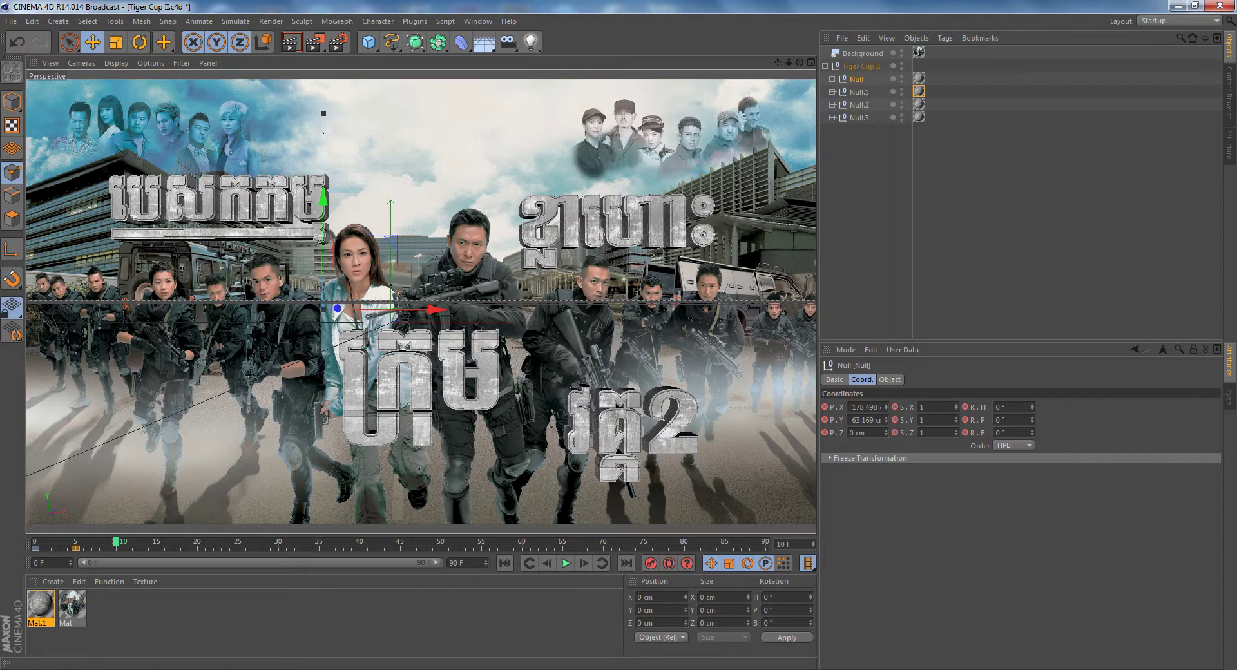
Replay from the start and step frame by frame around frame 14 to check the drop
{"action": "left_click", "coordinate": [505, 563]}
{"action": "key", "text": "F8"}
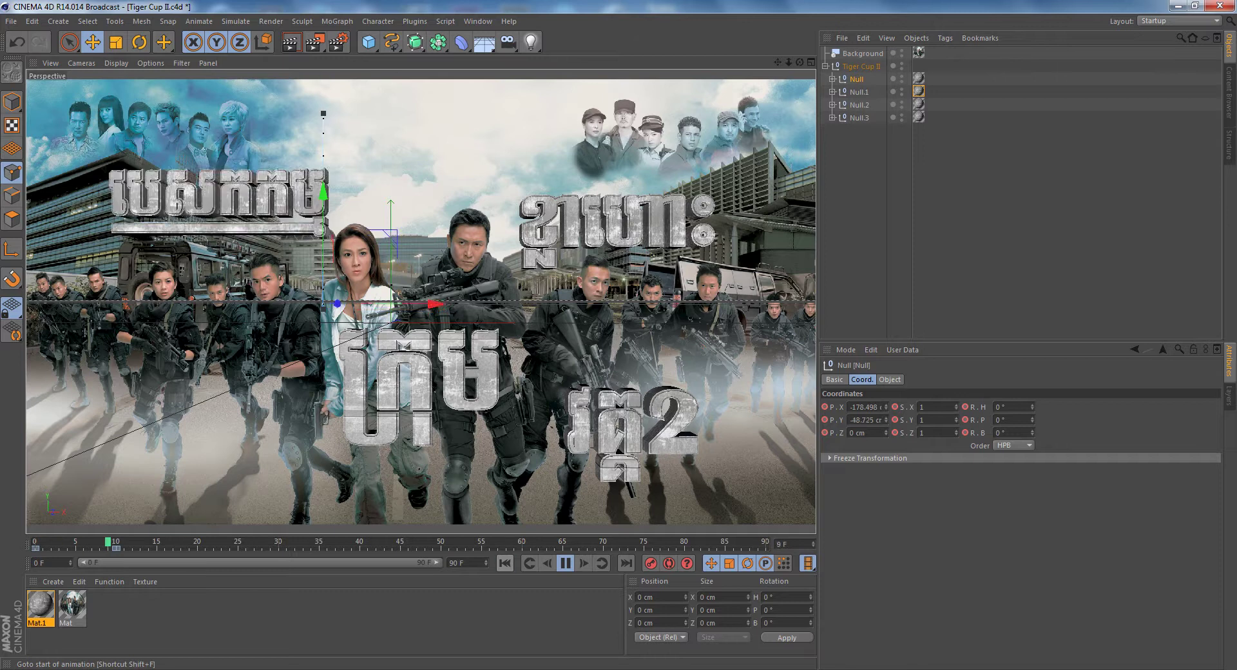
{"action": "left_click", "coordinate": [565, 563]}
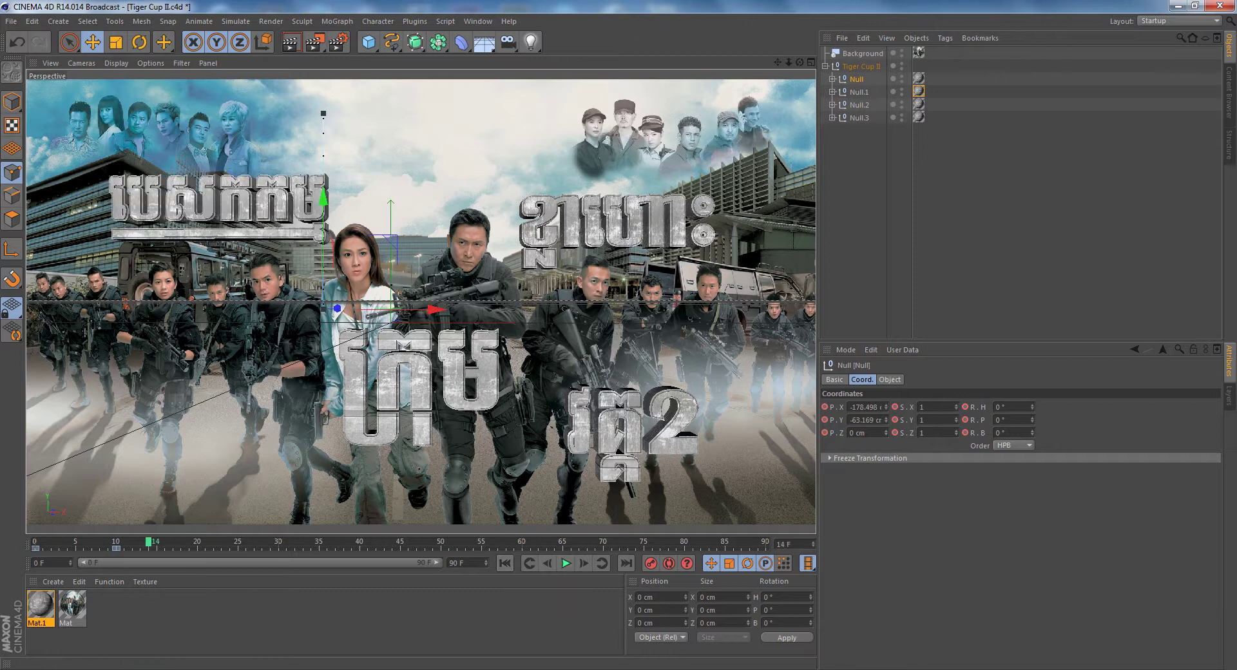
{"action": "key", "text": "g"}
{"action": "key", "text": "f"}
Key Null.1 at frame 20 and pull it toward the camera at frame 16
{"action": "left_click", "coordinate": [198, 545]}
{"action": "left_click", "coordinate": [859, 91]}
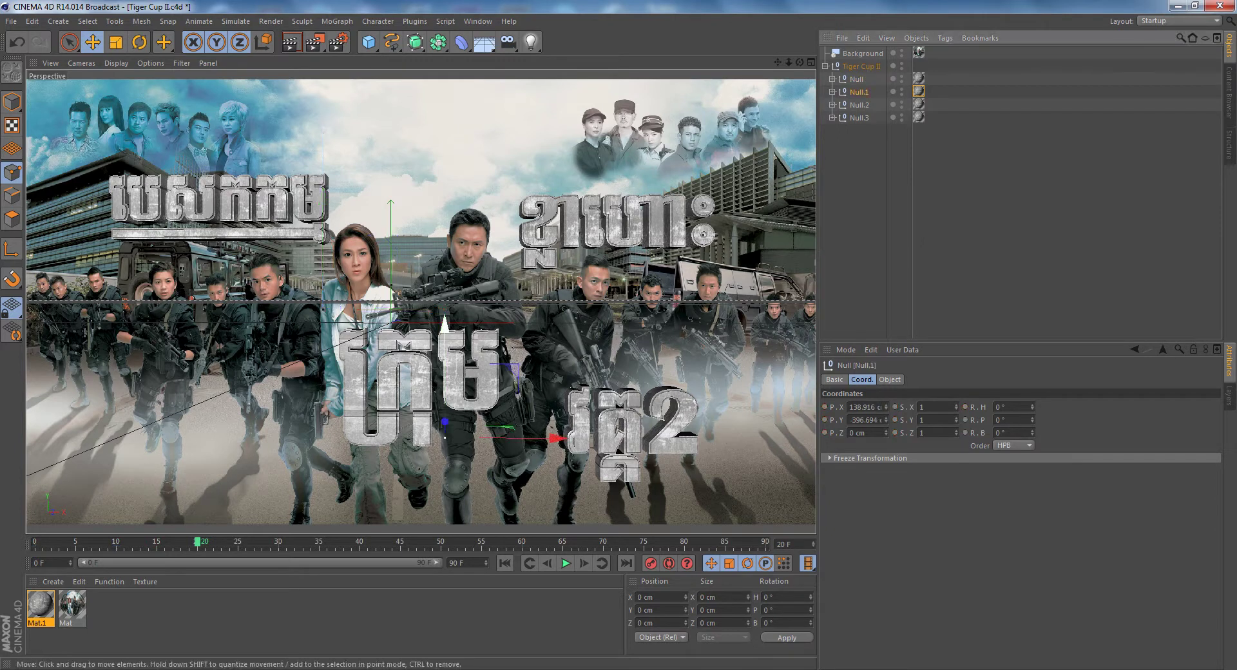
{"action": "left_click", "coordinate": [651, 563]}
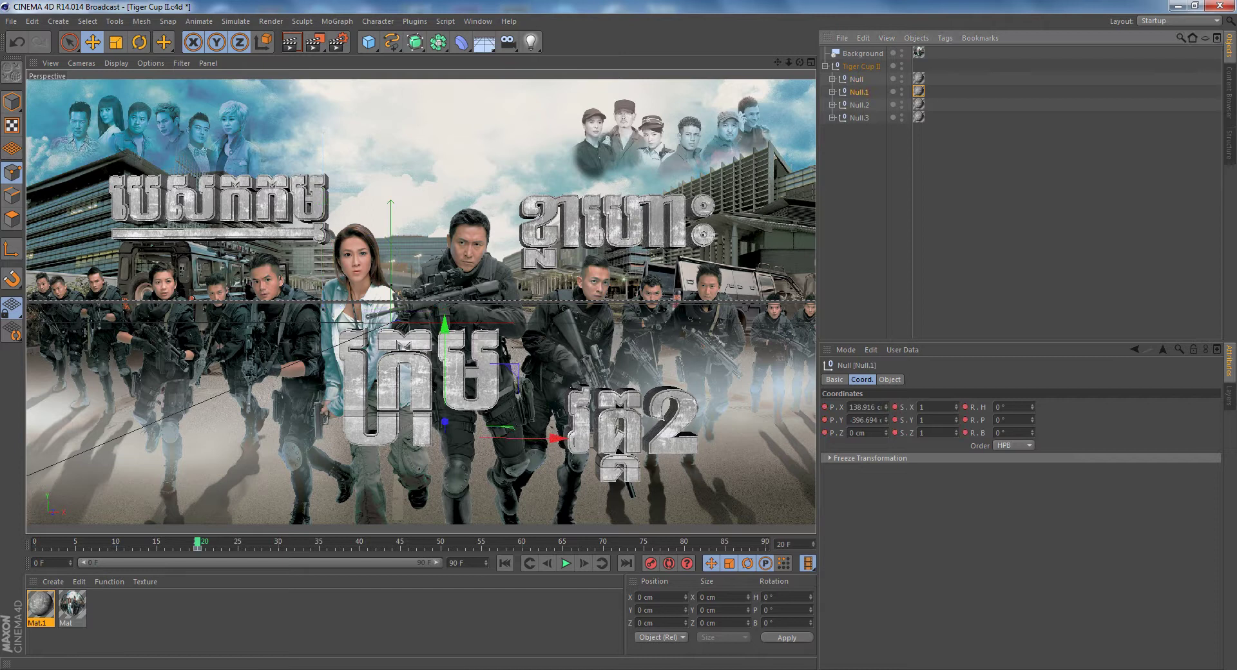
{"action": "left_click", "coordinate": [164, 545]}
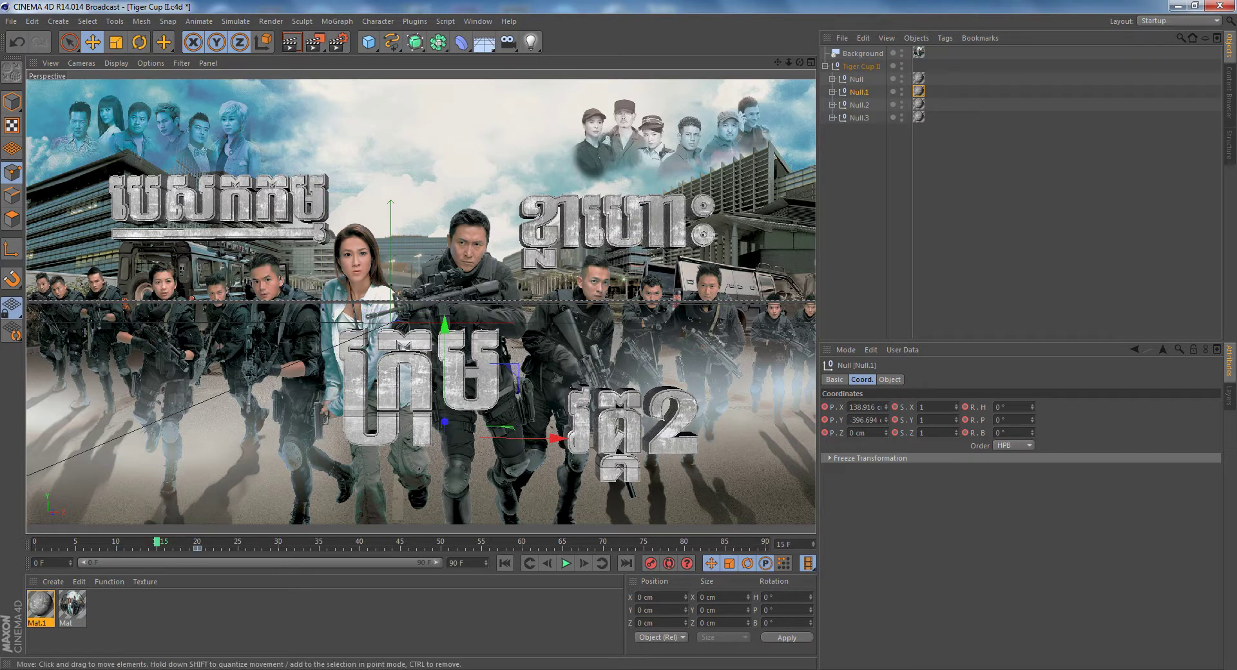
{"action": "left_click_drag", "start_coordinate": [886, 432], "coordinate": [886, 474]}
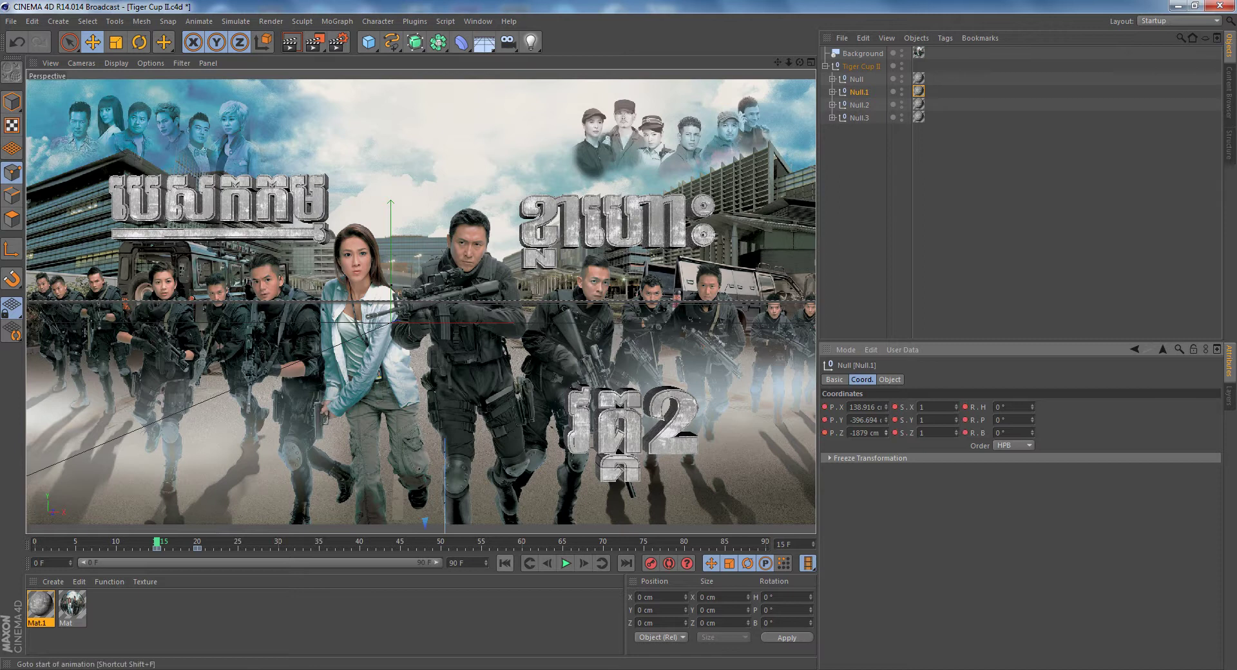
Preview the middle word's fly-in from the start
{"action": "left_click", "coordinate": [505, 563]}
{"action": "left_click", "coordinate": [566, 563]}
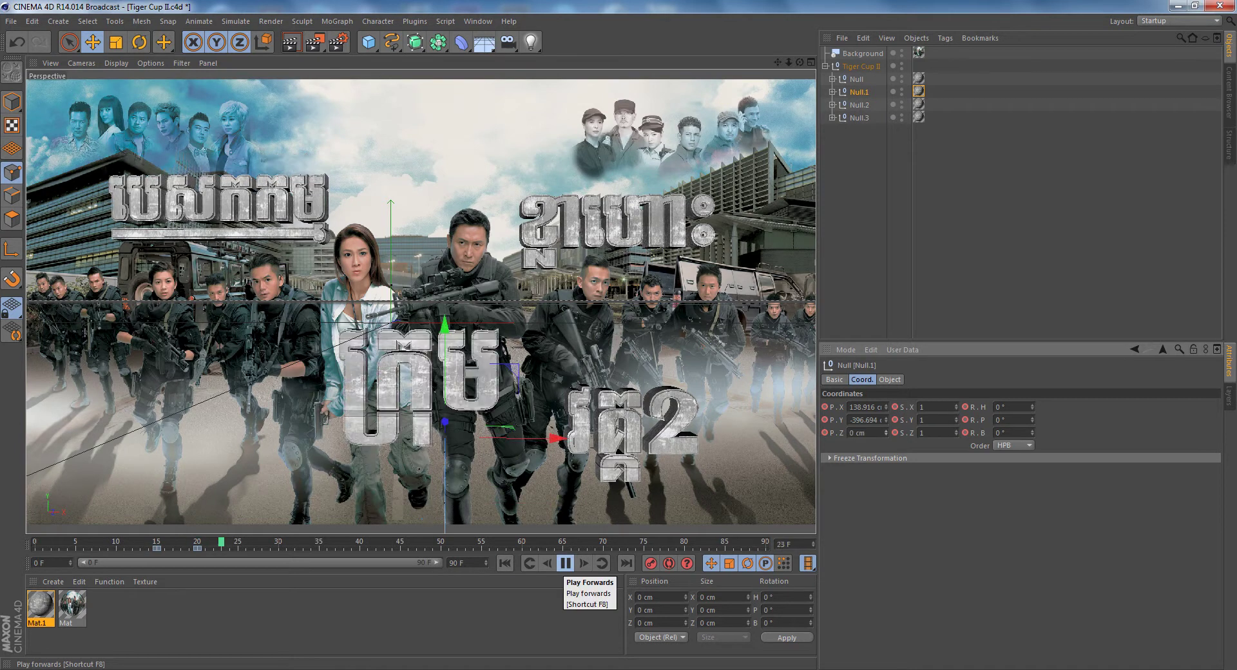
{"action": "left_click", "coordinate": [505, 563]}
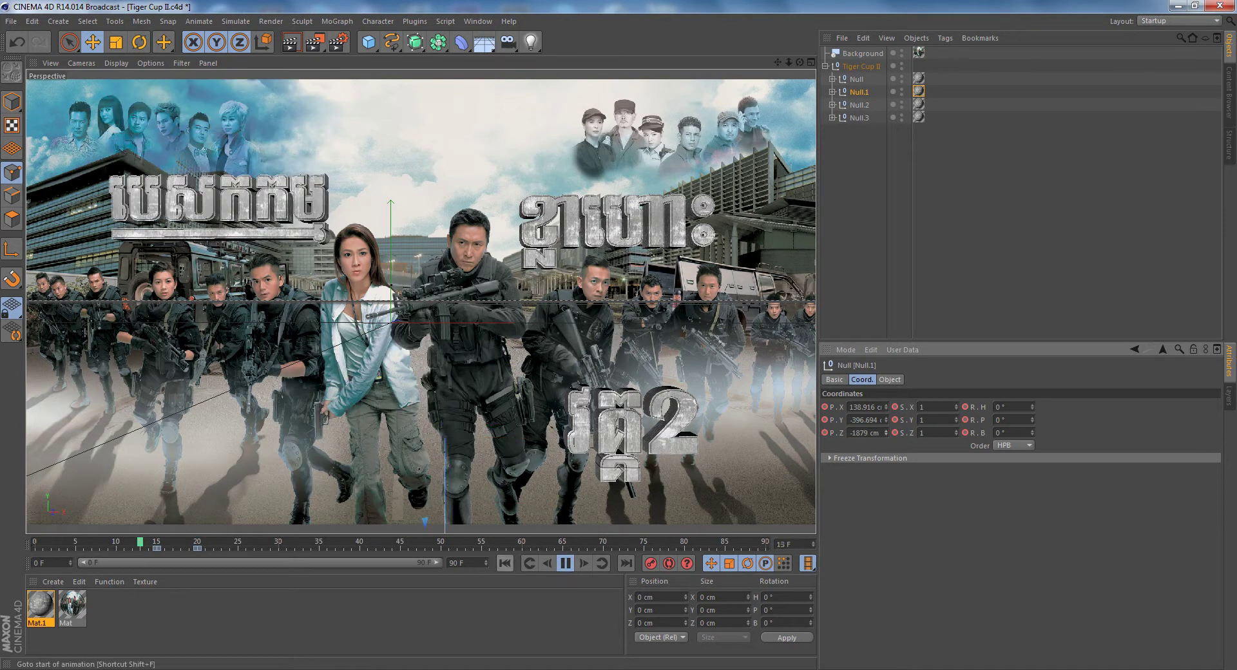
{"action": "left_click", "coordinate": [505, 563]}
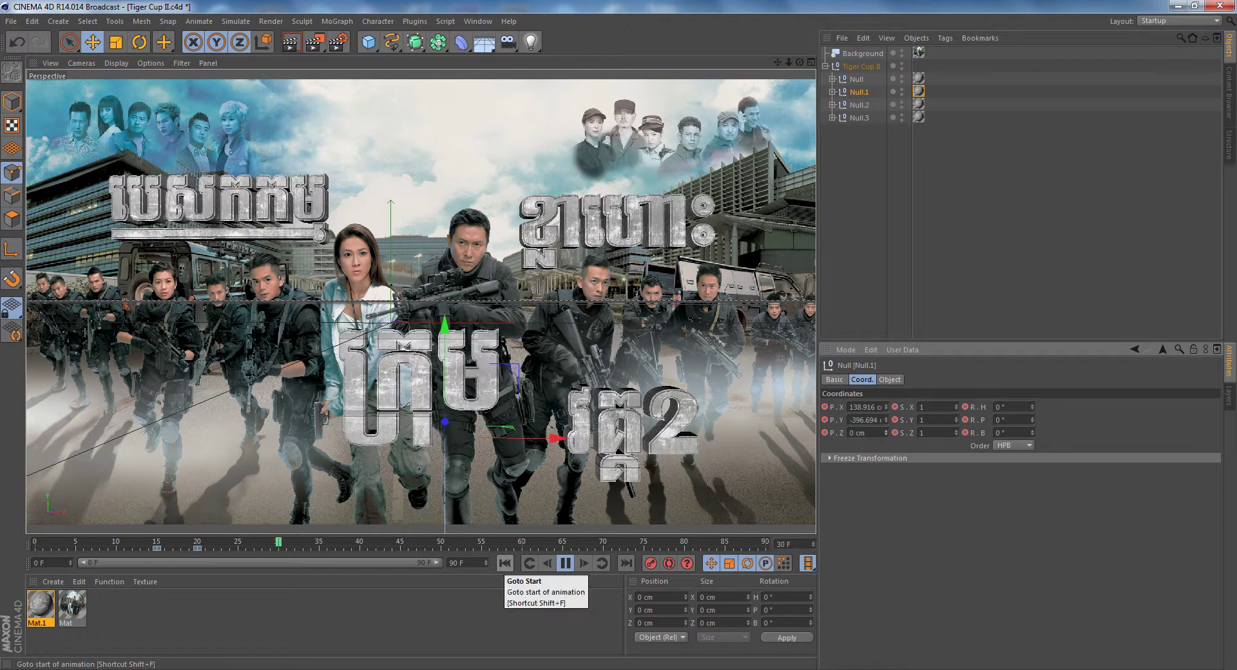
{"action": "left_click", "coordinate": [566, 564]}
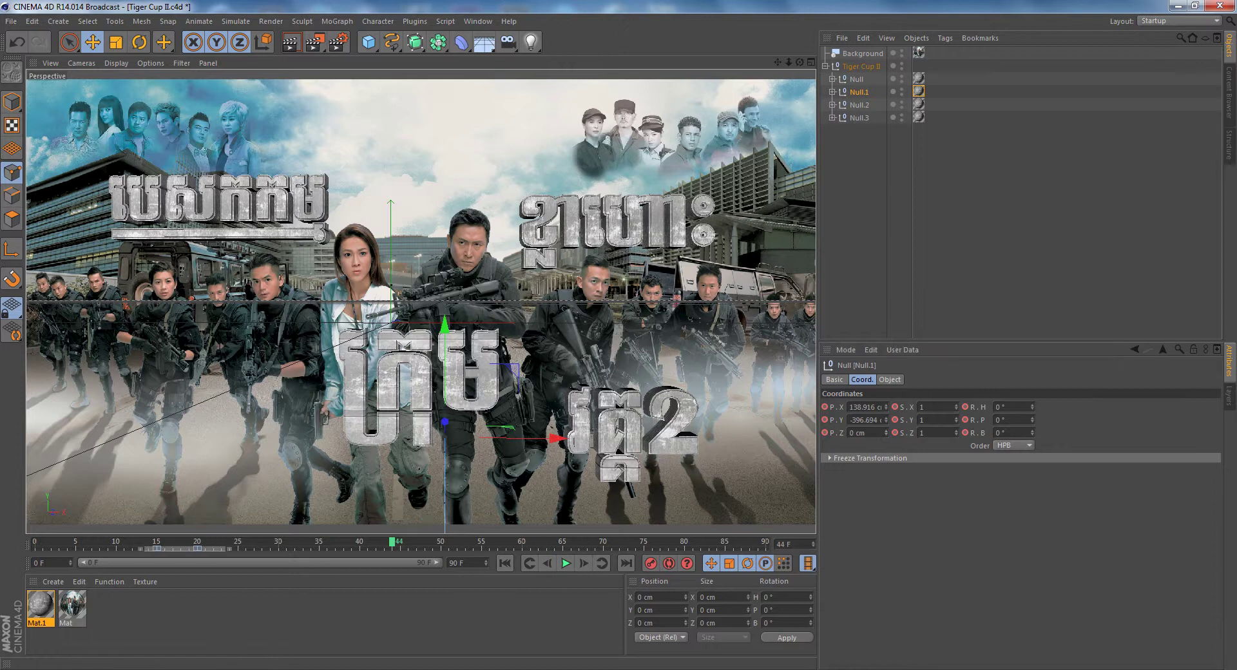
Shift Null.1's keys about two frames earlier, scrub to check, then select Null.2
{"action": "left_click_drag", "start_coordinate": [197, 548], "coordinate": [182, 548]}
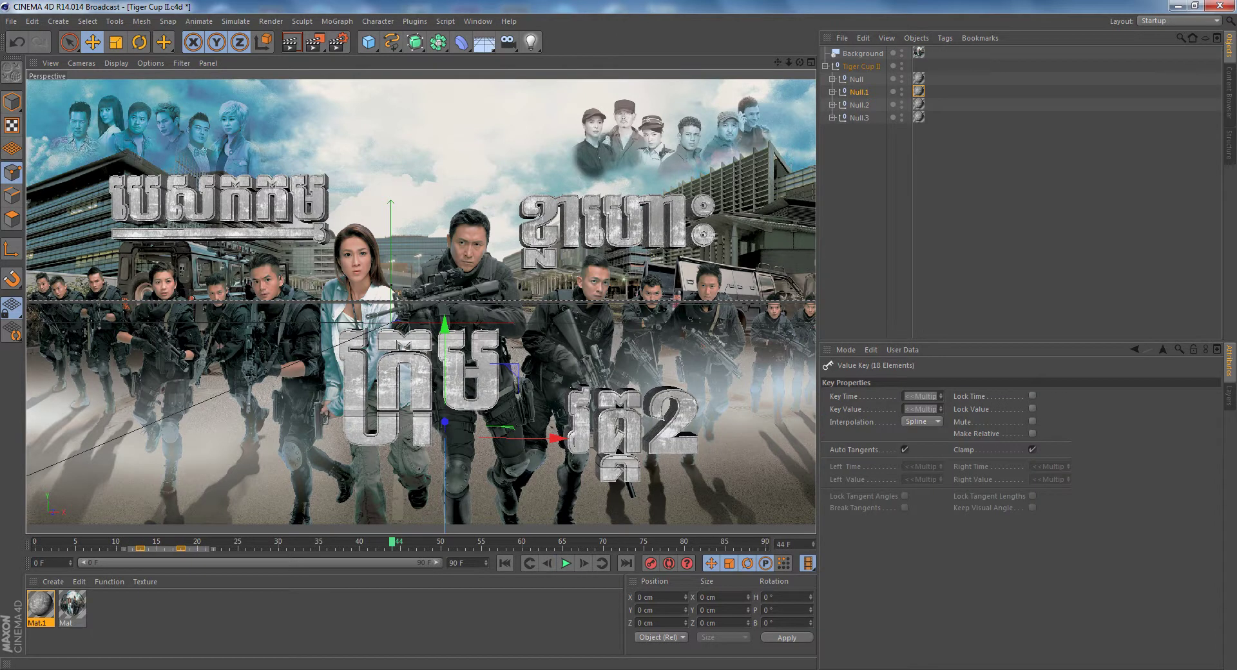
{"action": "left_click", "coordinate": [505, 563]}
{"action": "left_click", "coordinate": [566, 563]}
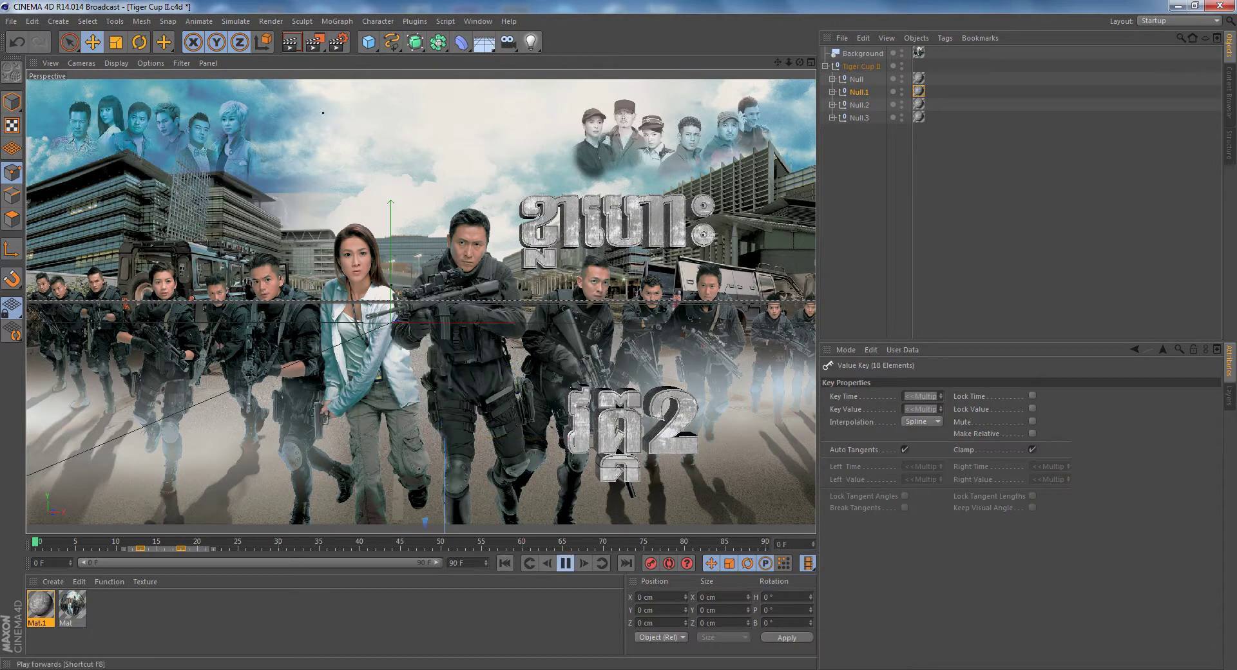
{"action": "left_click", "coordinate": [565, 563]}
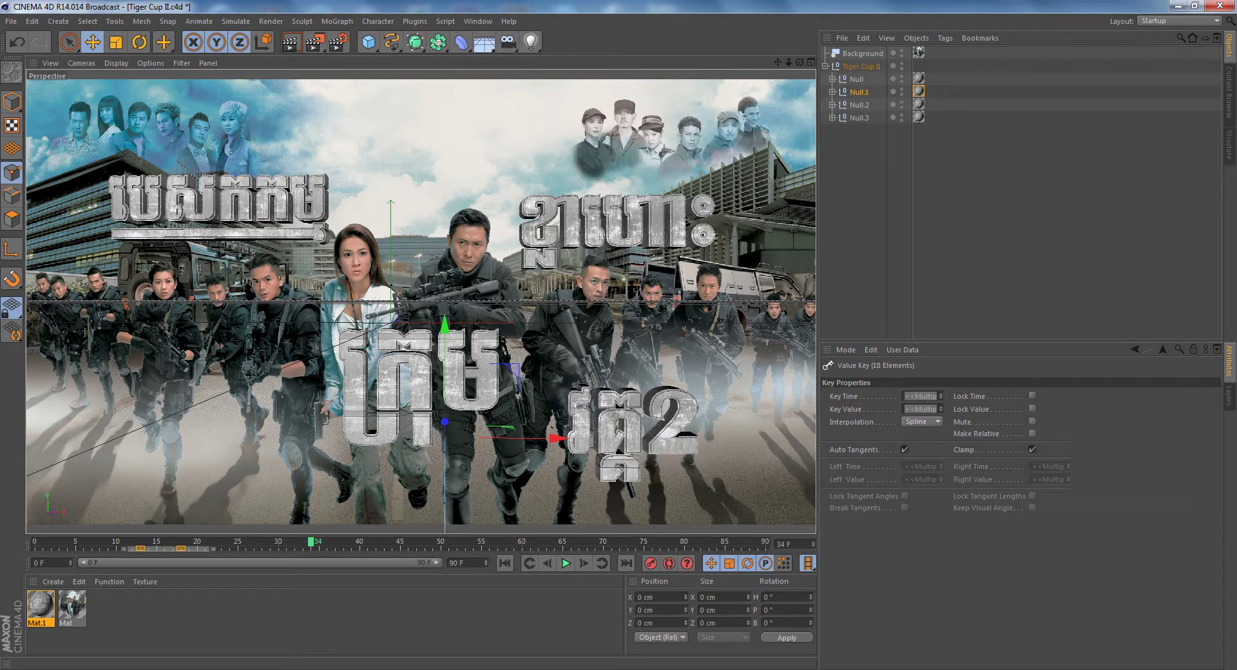
{"action": "left_click_drag", "start_coordinate": [205, 543], "coordinate": [188, 543]}
{"action": "left_click_drag", "start_coordinate": [204, 542], "coordinate": [180, 542]}
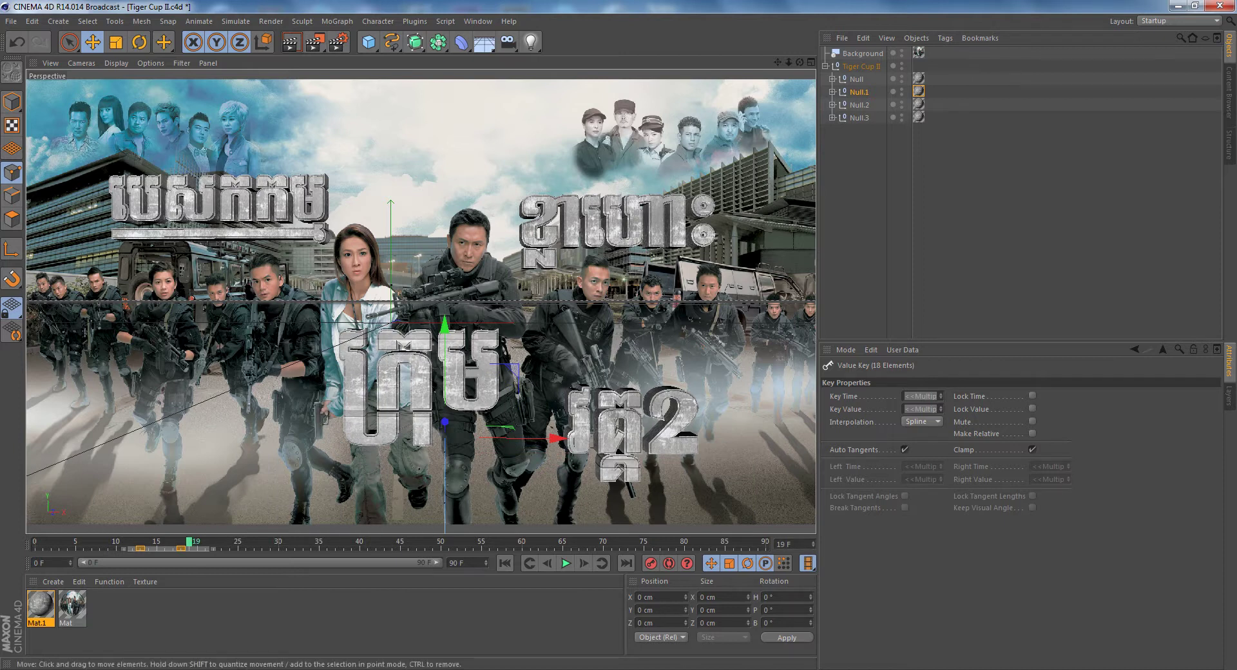
{"action": "left_click", "coordinate": [859, 104]}
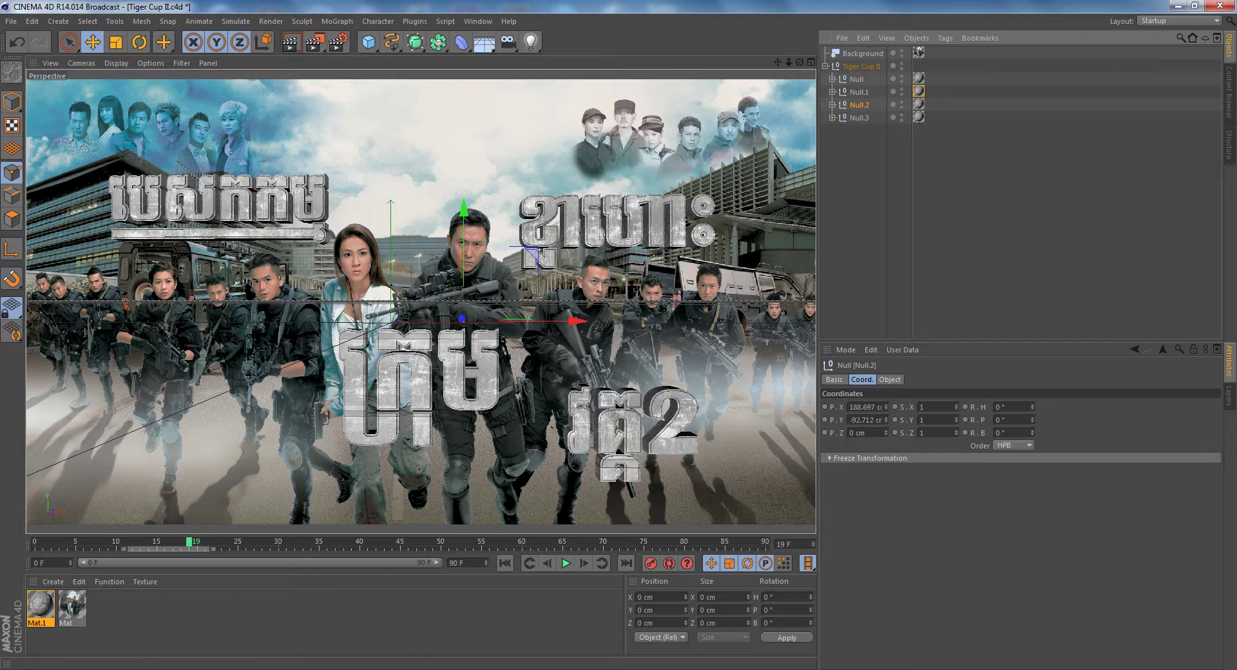
Key Null.2 at frame 25, then earlier reset its depth to 0 cm and raise it above frame
{"action": "left_click", "coordinate": [238, 545]}
{"action": "left_click", "coordinate": [650, 563]}
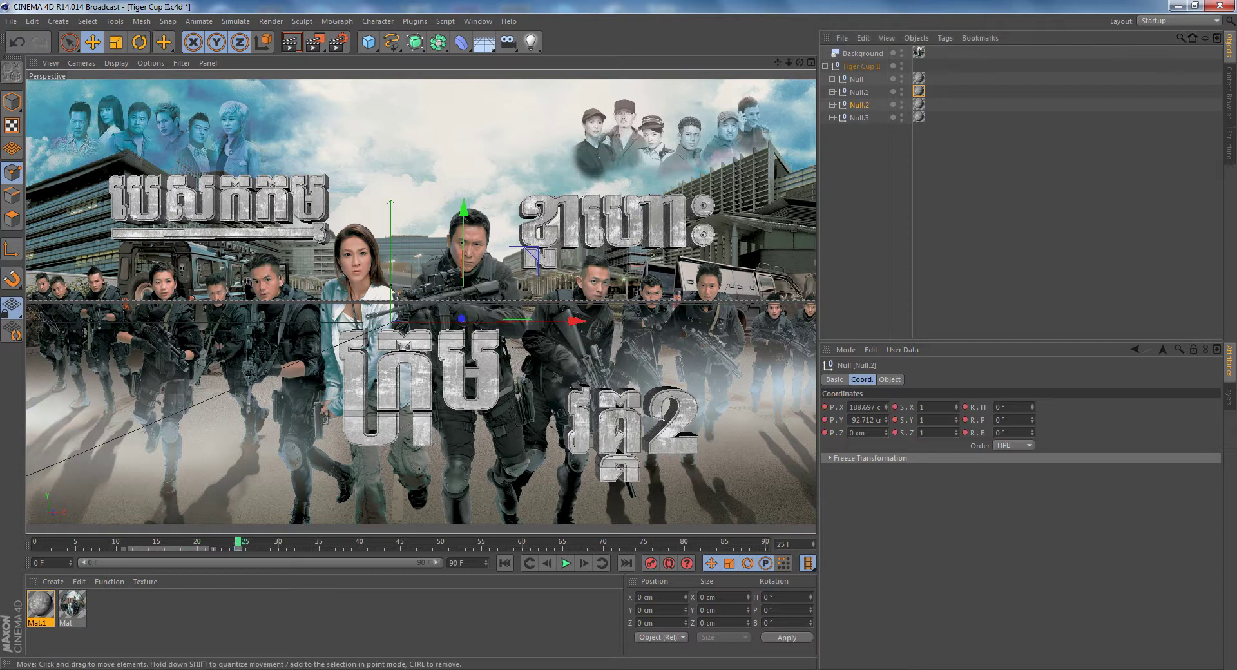
{"action": "left_click_drag", "start_coordinate": [205, 544], "coordinate": [181, 544]}
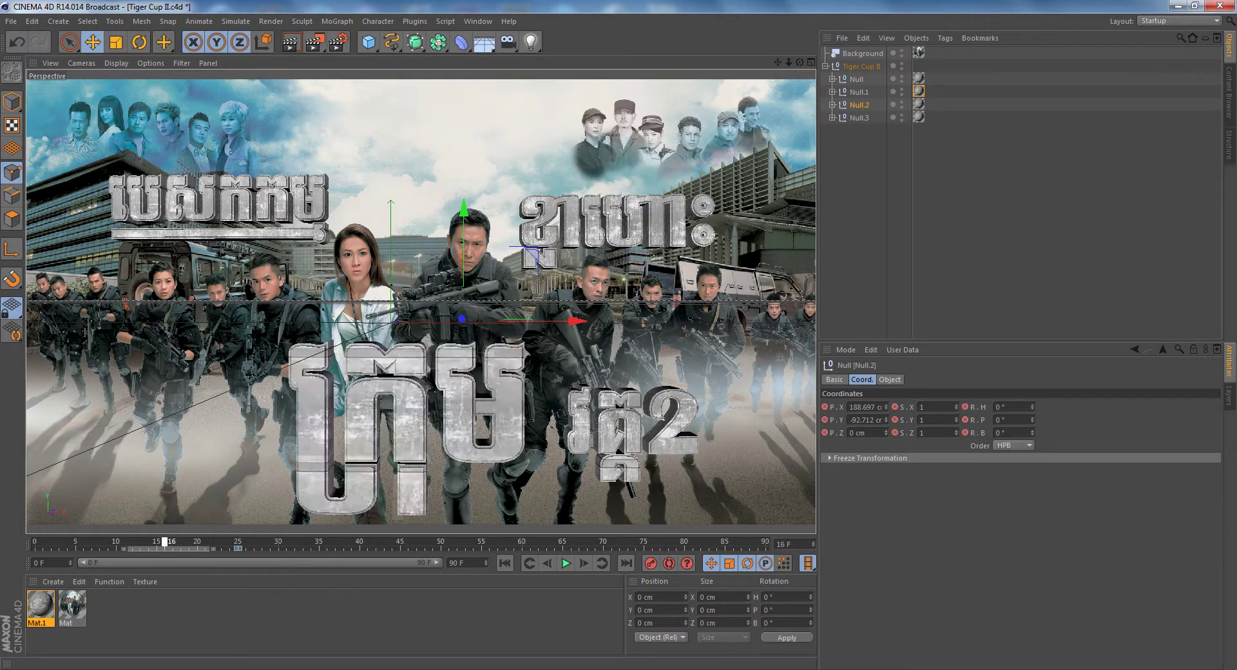
{"action": "left_click_drag", "start_coordinate": [181, 544], "coordinate": [173, 544]}
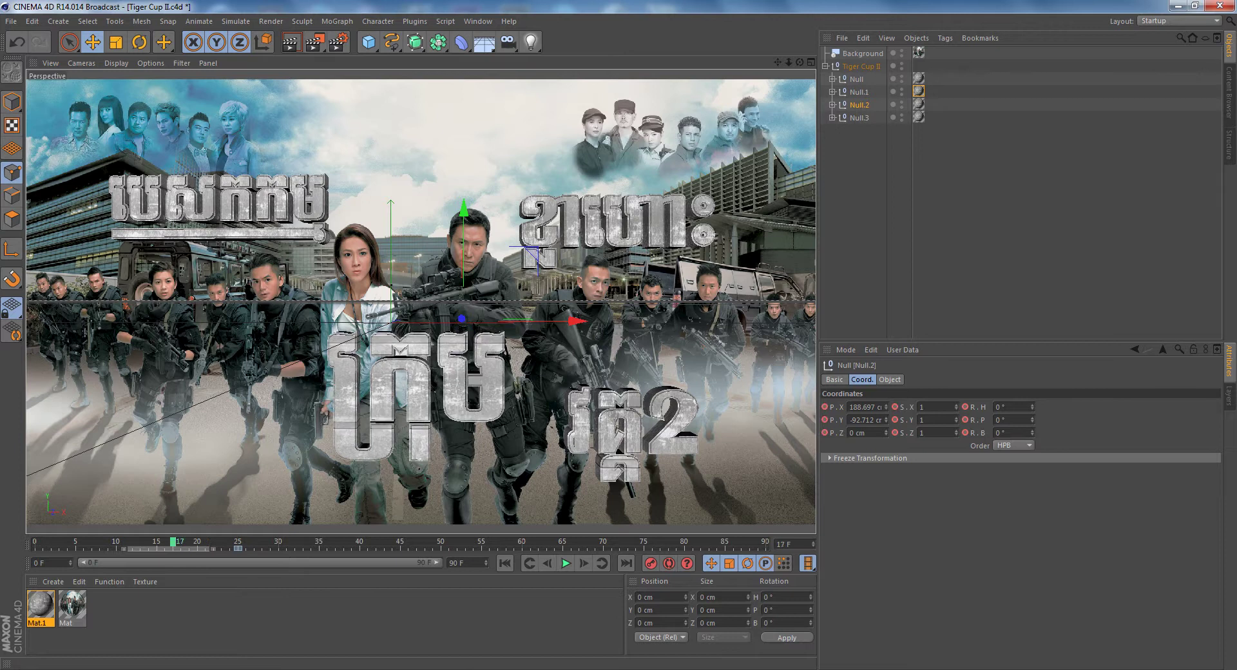
{"action": "left_click_drag", "start_coordinate": [886, 432], "coordinate": [886, 490]}
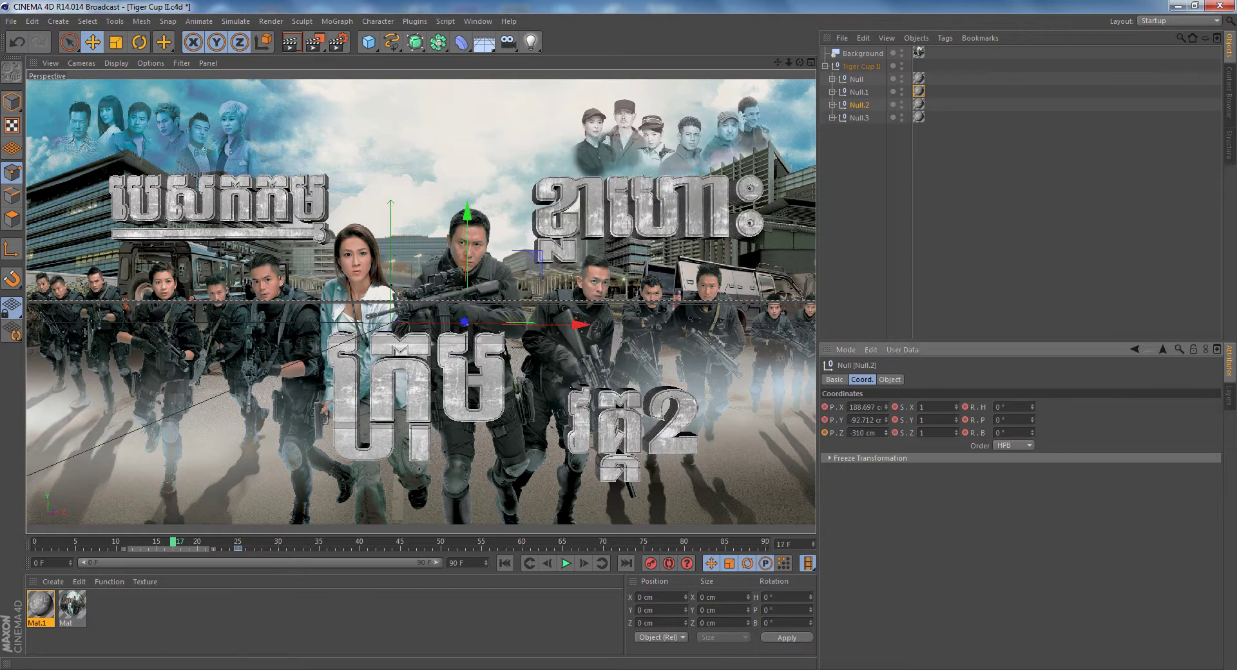
{"action": "right_click", "coordinate": [886, 433]}
{"action": "left_click_drag", "start_coordinate": [886, 420], "coordinate": [886, 361]}
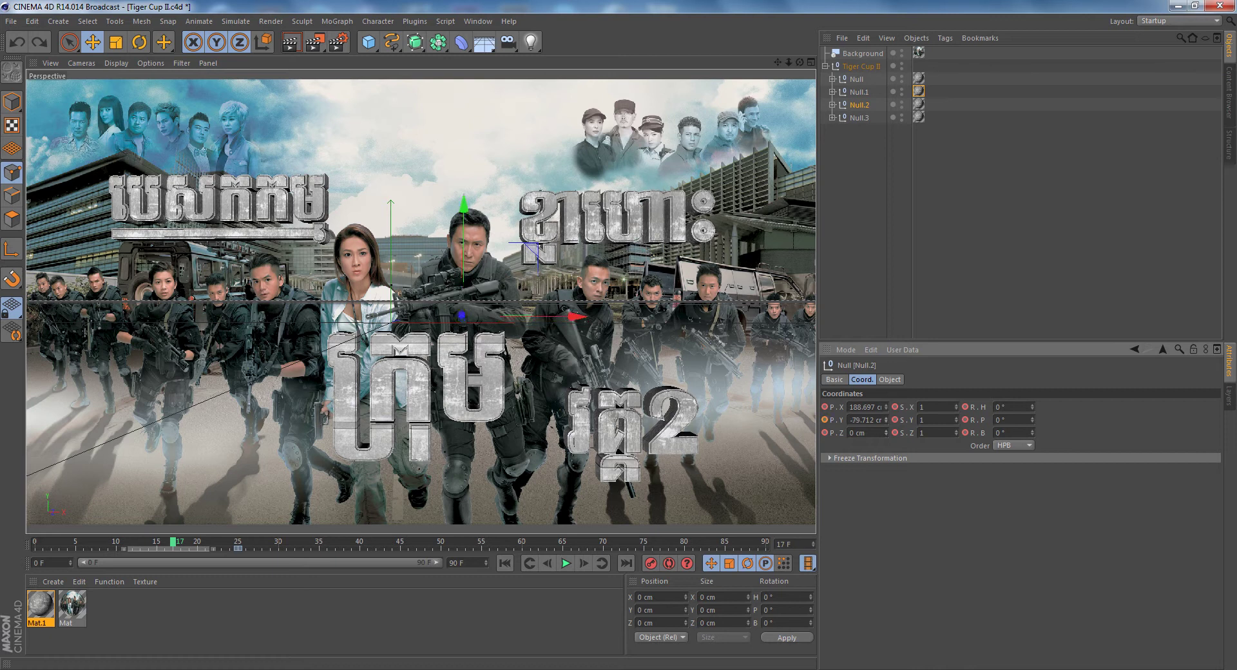
{"action": "left_click_drag", "start_coordinate": [886, 419], "coordinate": [886, 406]}
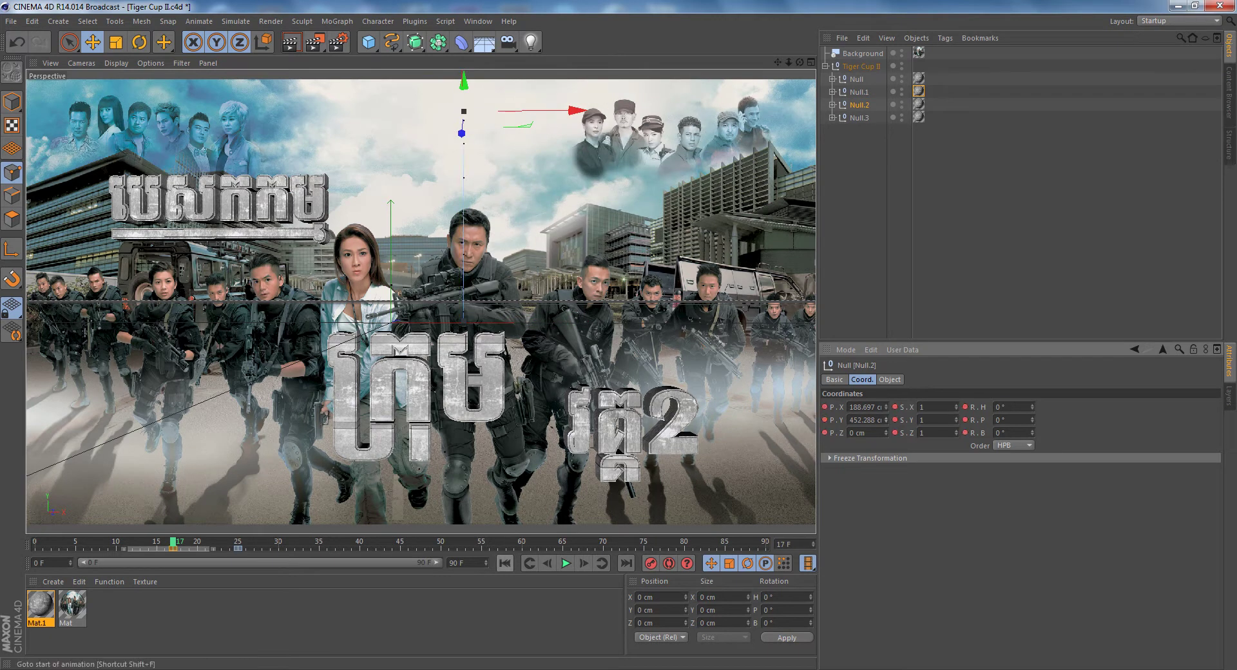
Preview the animation from the start, stopping at frame 37, and briefly inspect Null.3
{"action": "left_click", "coordinate": [505, 563]}
{"action": "left_click", "coordinate": [566, 563]}
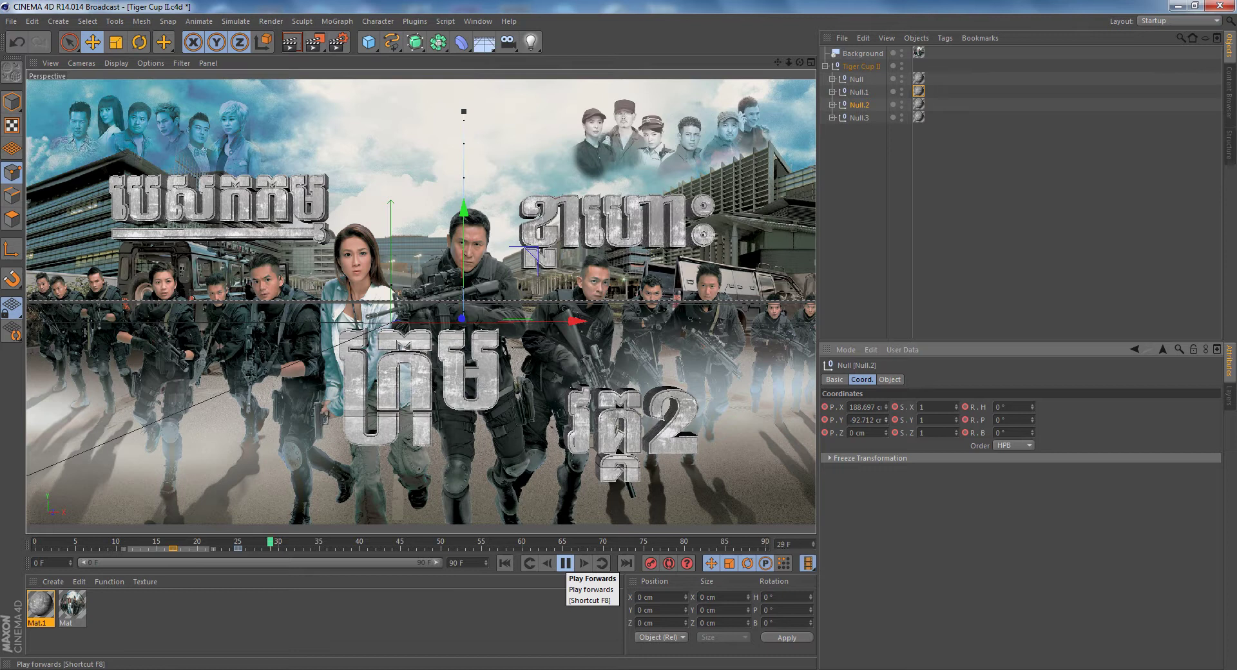
{"action": "left_click", "coordinate": [504, 563]}
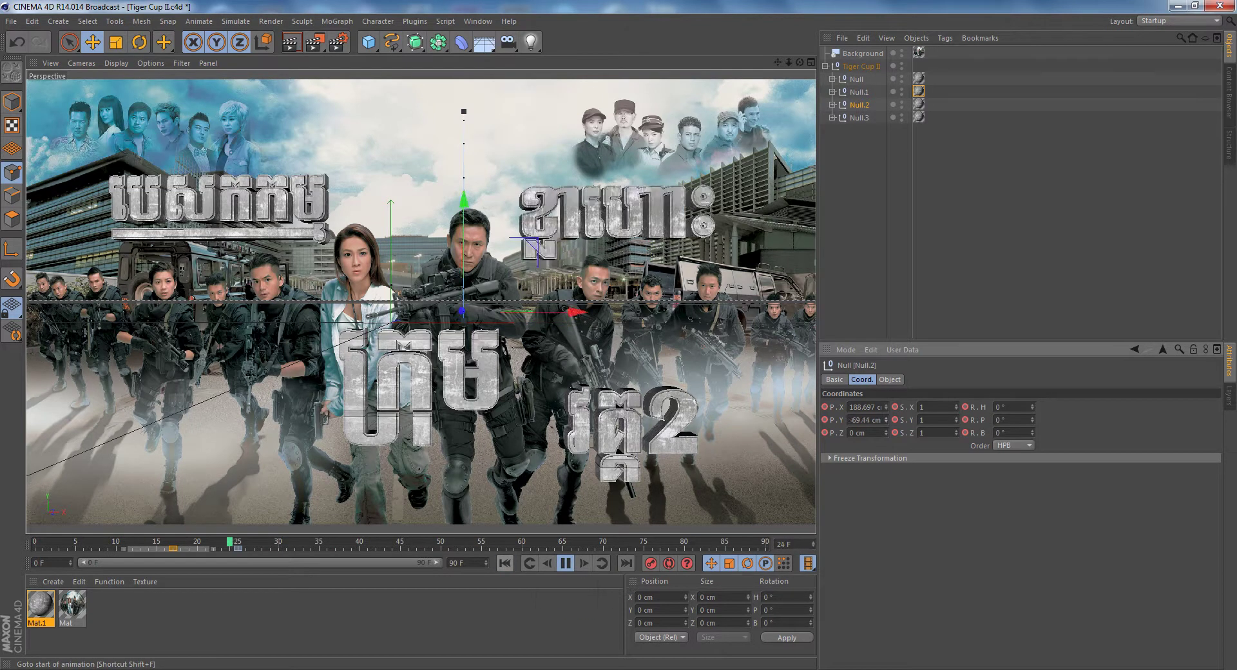
{"action": "left_click", "coordinate": [505, 563]}
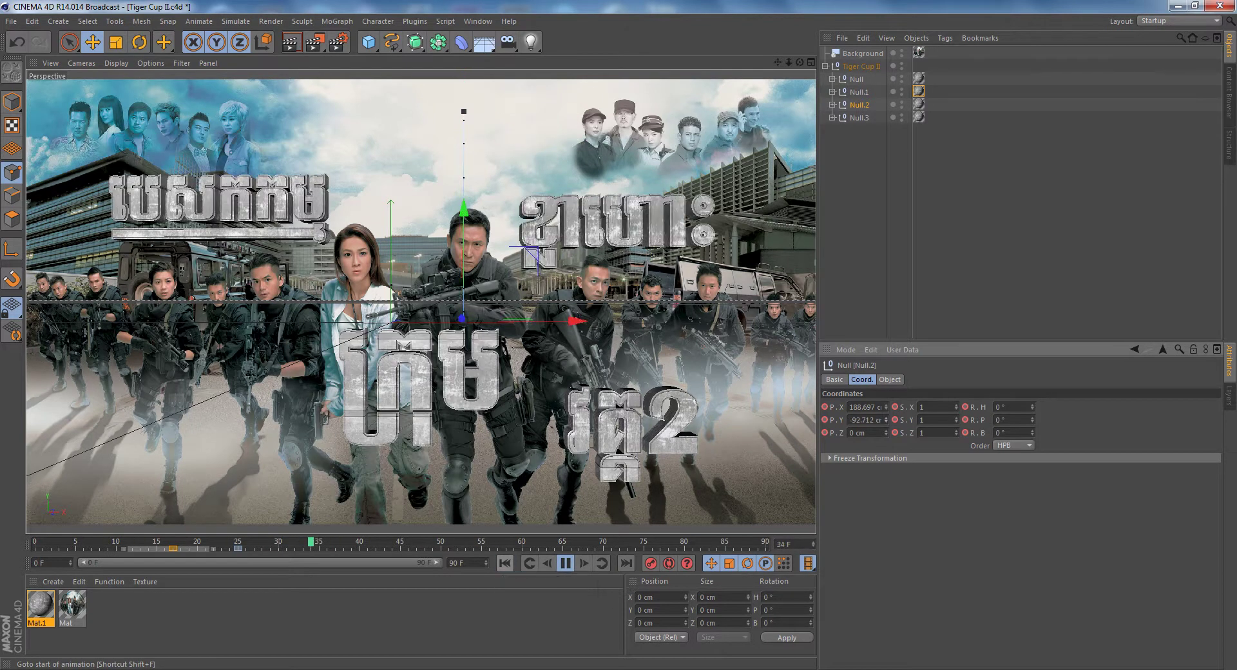
{"action": "left_click", "coordinate": [566, 563]}
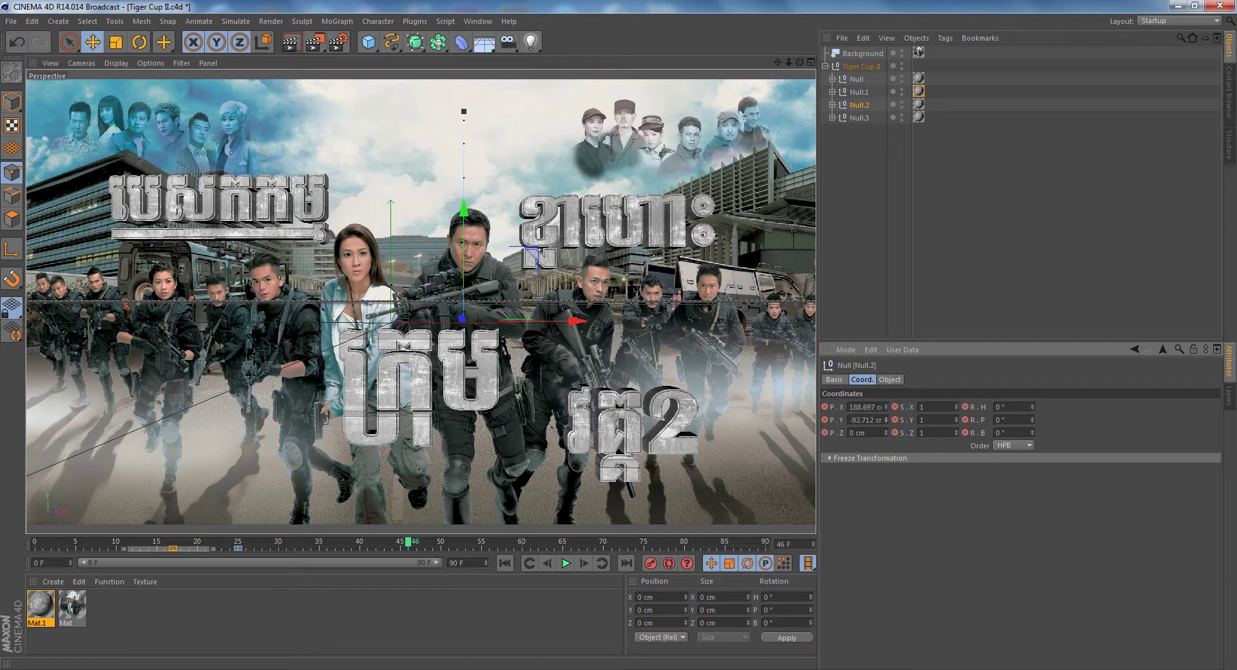
{"action": "left_click", "coordinate": [504, 564]}
{"action": "left_click", "coordinate": [565, 563]}
{"action": "left_click", "coordinate": [565, 563]}
{"action": "left_click", "coordinate": [832, 117]}
{"action": "left_click", "coordinate": [832, 118]}
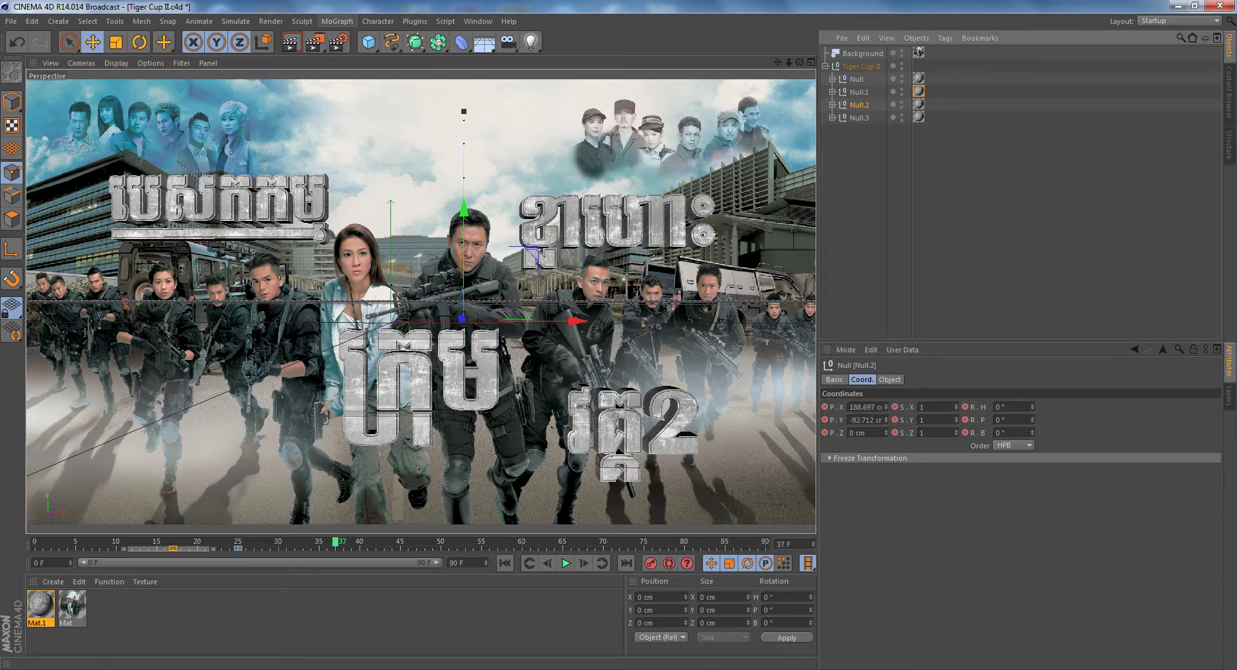
{"action": "left_click", "coordinate": [337, 21]}
Add a Fracture object, move Null.3's five pieces and texture into it, and delete Null.3
{"action": "left_click", "coordinate": [348, 144]}
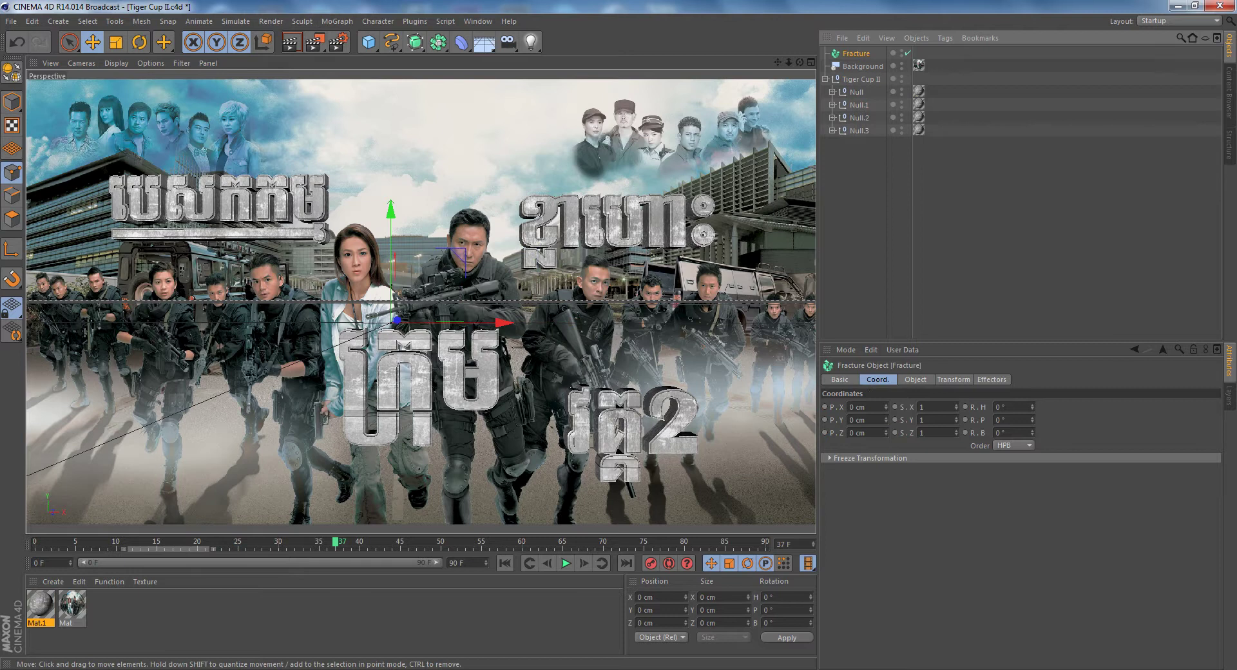
{"action": "left_click", "coordinate": [831, 130]}
{"action": "left_click_drag", "start_coordinate": [869, 165], "coordinate": [857, 53]}
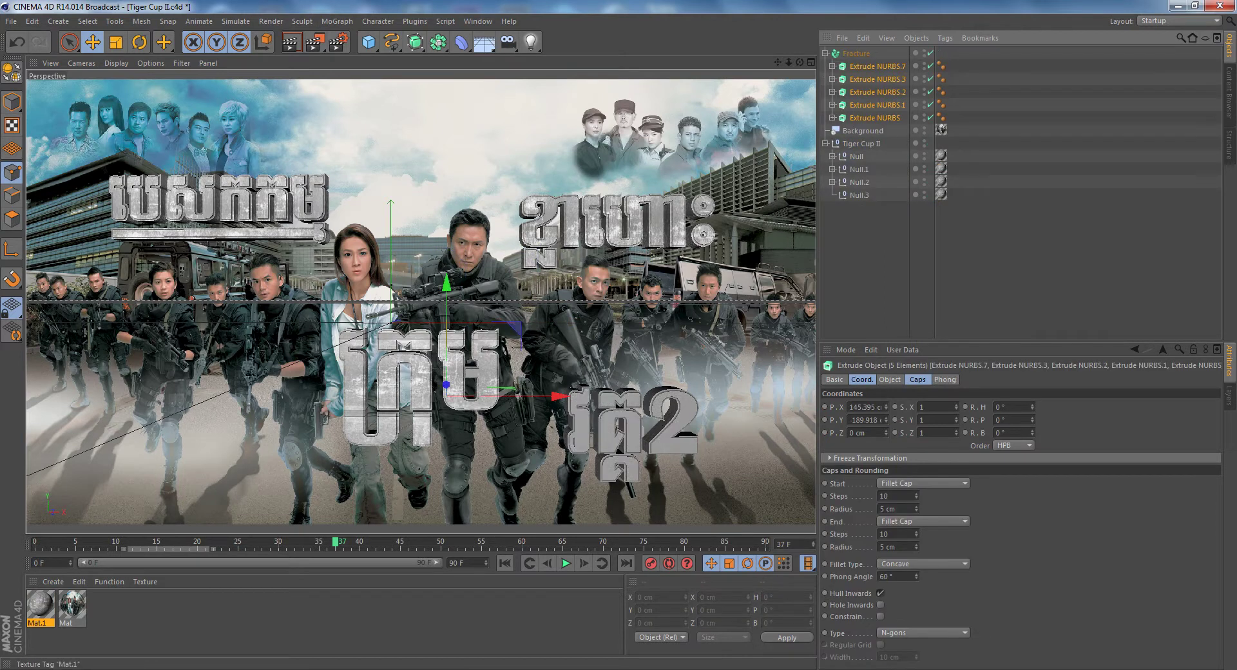
{"action": "left_click_drag", "start_coordinate": [941, 194], "coordinate": [954, 65]}
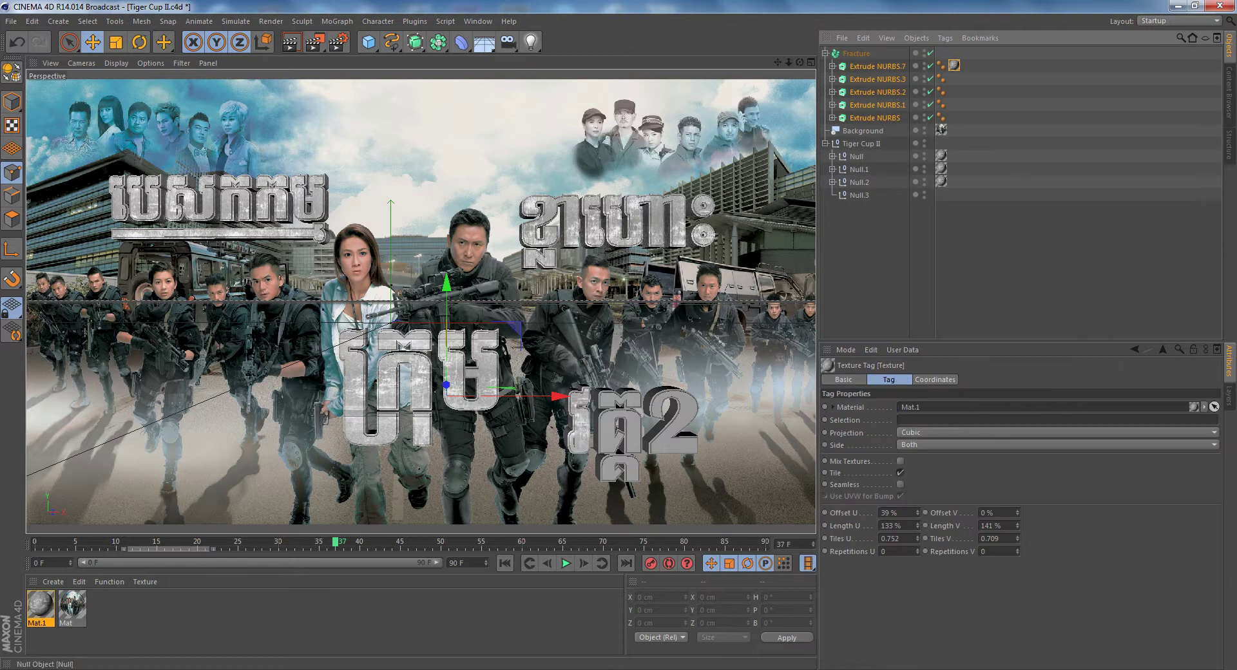
{"action": "left_click", "coordinate": [859, 194]}
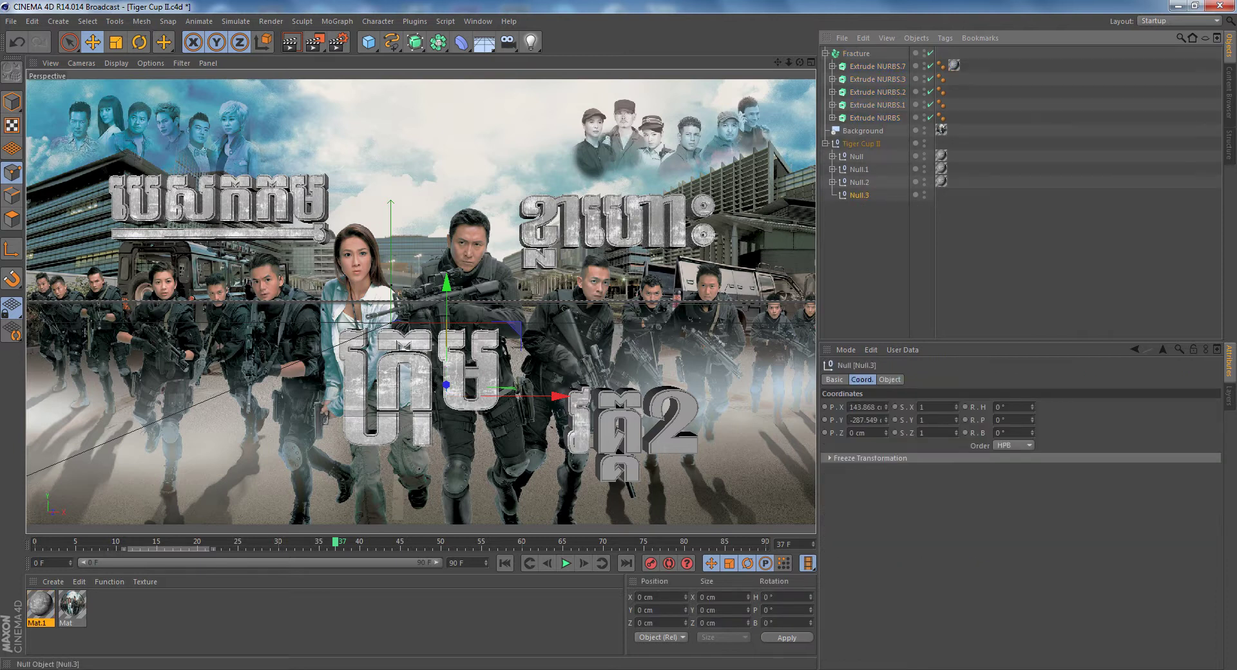
{"action": "key", "text": "Delete"}
Copy Mat.1 onto Null.2's extruded pieces and remove the tag from Null.2 itself
{"action": "left_click", "coordinate": [832, 182]}
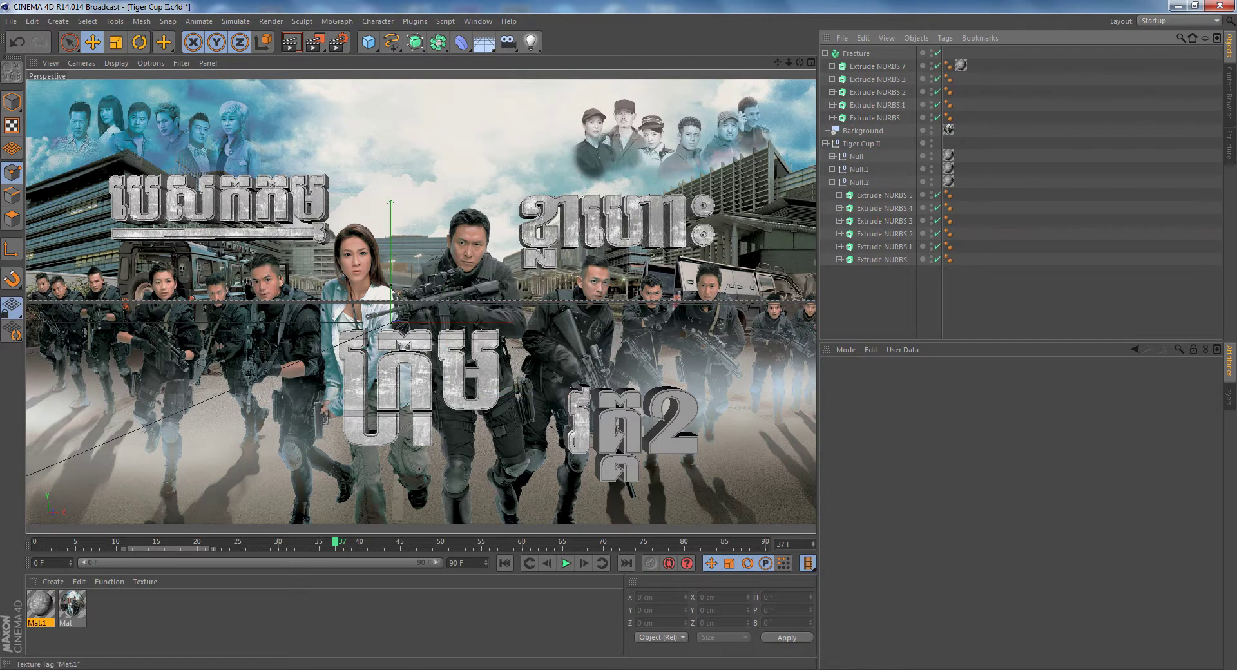
{"action": "left_click_drag", "start_coordinate": [40, 606], "coordinate": [884, 195]}
{"action": "left_click_drag", "start_coordinate": [961, 194], "coordinate": [961, 258], "text": "ctrl"}
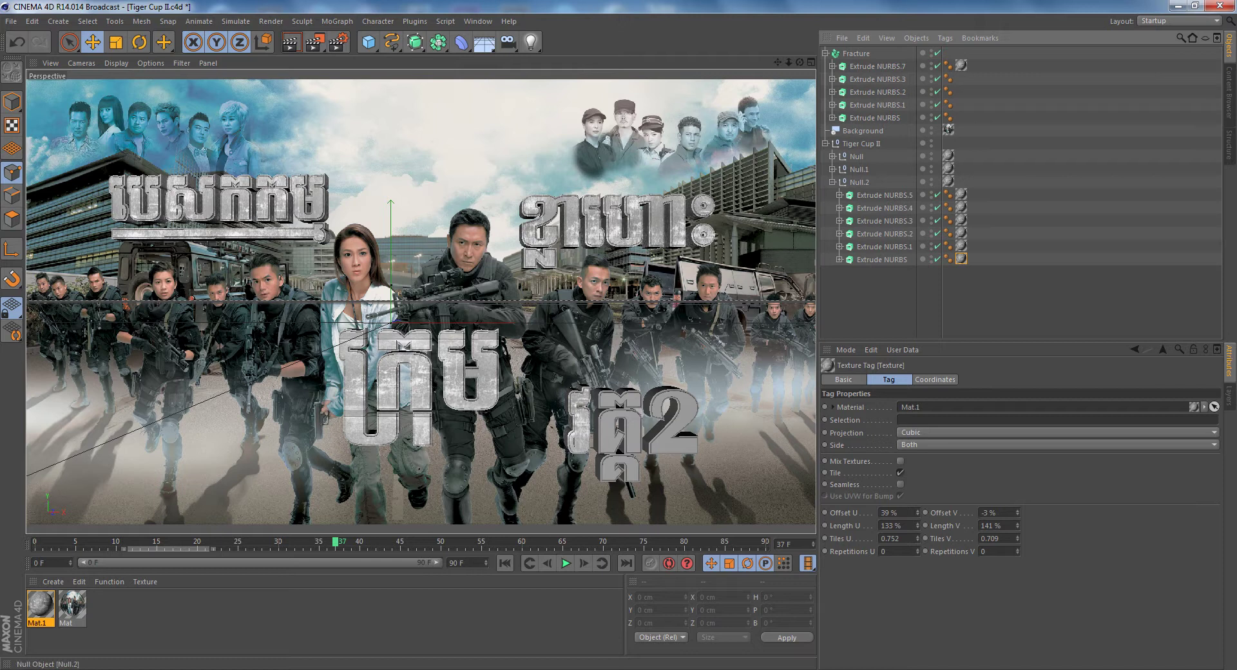
{"action": "left_click", "coordinate": [832, 181]}
{"action": "left_click", "coordinate": [941, 181]}
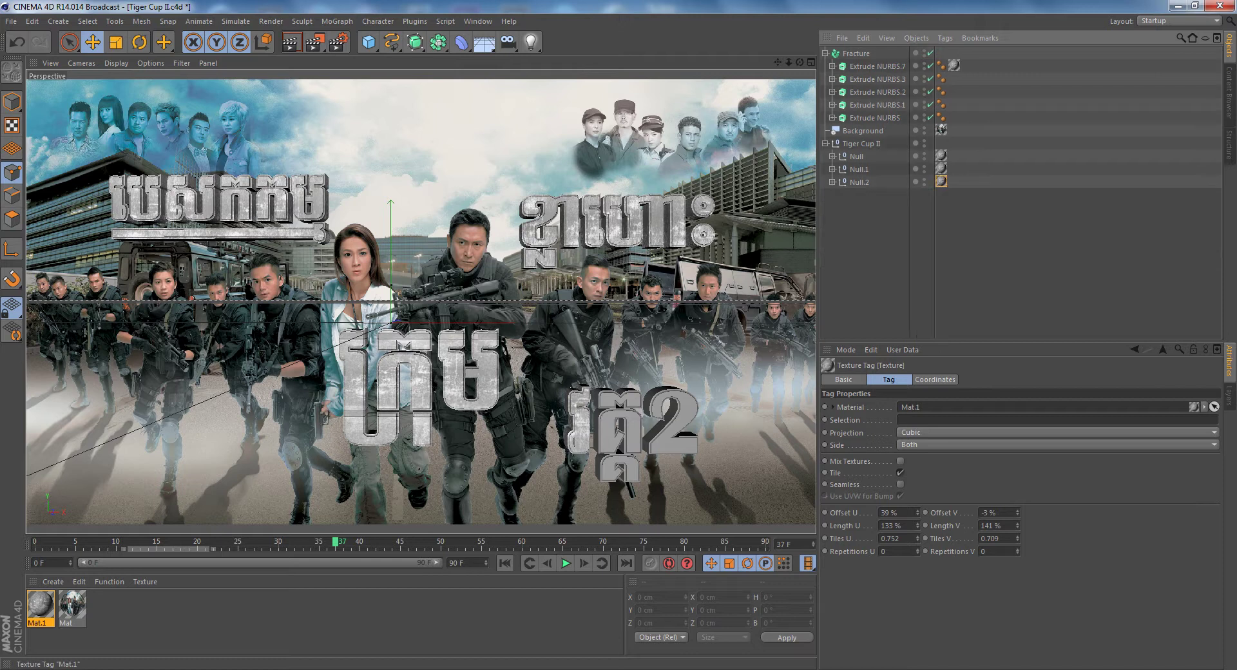
{"action": "key", "text": "Delete"}
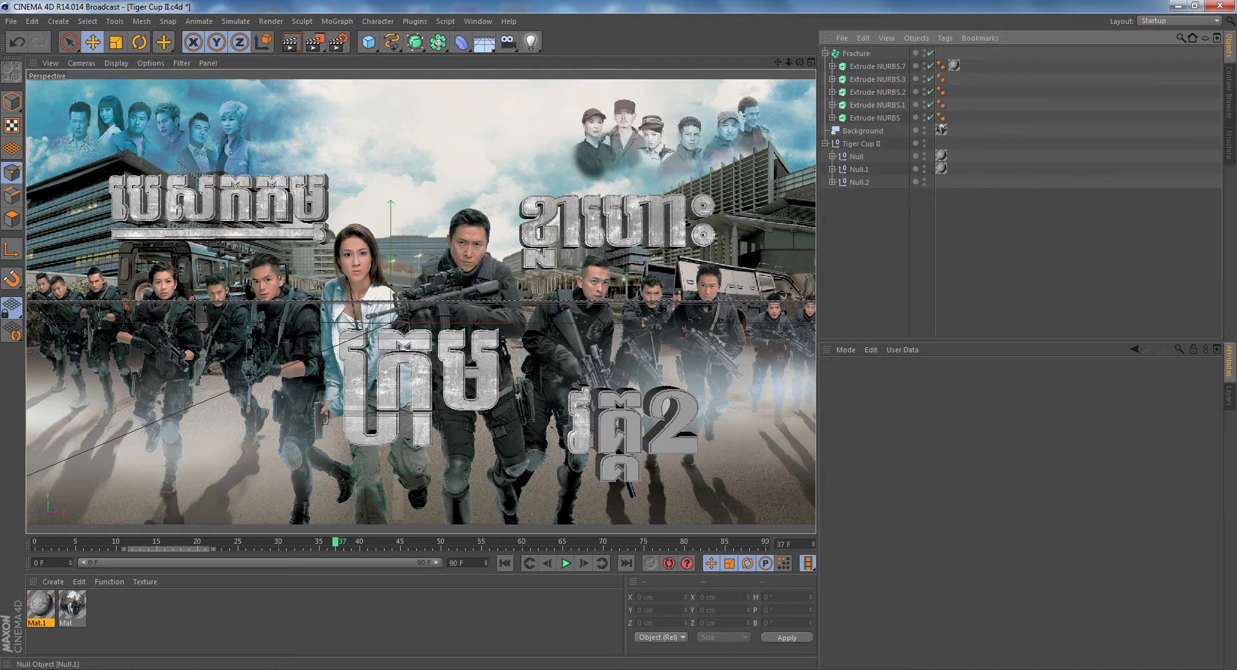
{"action": "left_click", "coordinate": [832, 169]}
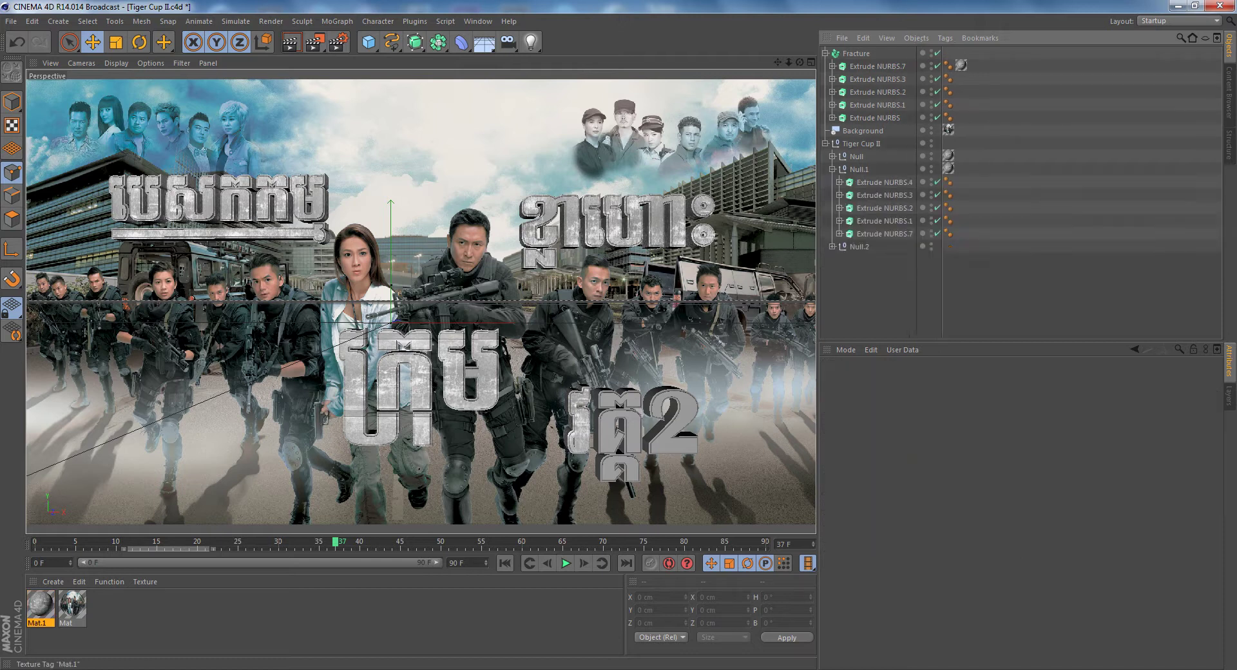
Copy Mat.1 onto Null.1's Extrude NURBS.4, .3, .2, .1 and .7 pieces
{"action": "left_click_drag", "start_coordinate": [40, 606], "coordinate": [884, 183]}
{"action": "left_click_drag", "start_coordinate": [39, 606], "coordinate": [884, 196]}
{"action": "left_click_drag", "start_coordinate": [40, 605], "coordinate": [884, 209]}
{"action": "mouse_move", "coordinate": [40, 606]}
{"action": "left_mouse_down"}
{"action": "mouse_move", "coordinate": [884, 221]}
{"action": "mouse_move", "coordinate": [884, 234]}
{"action": "left_mouse_up"}
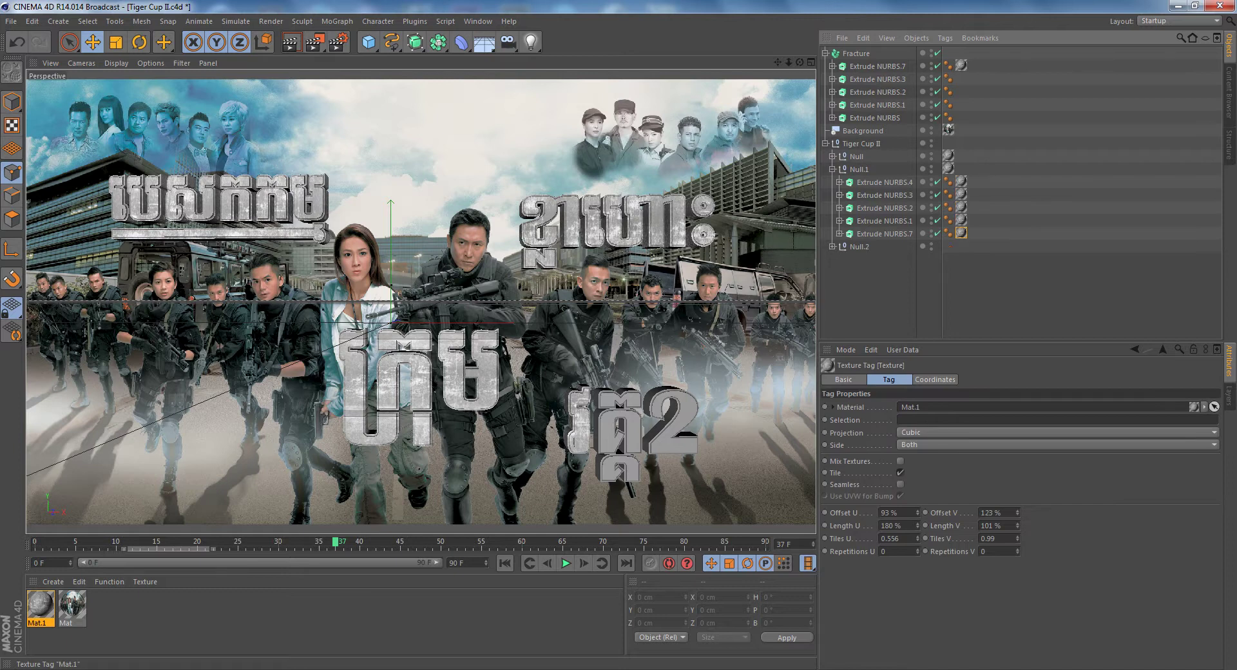
{"action": "left_click", "coordinate": [1005, 195]}
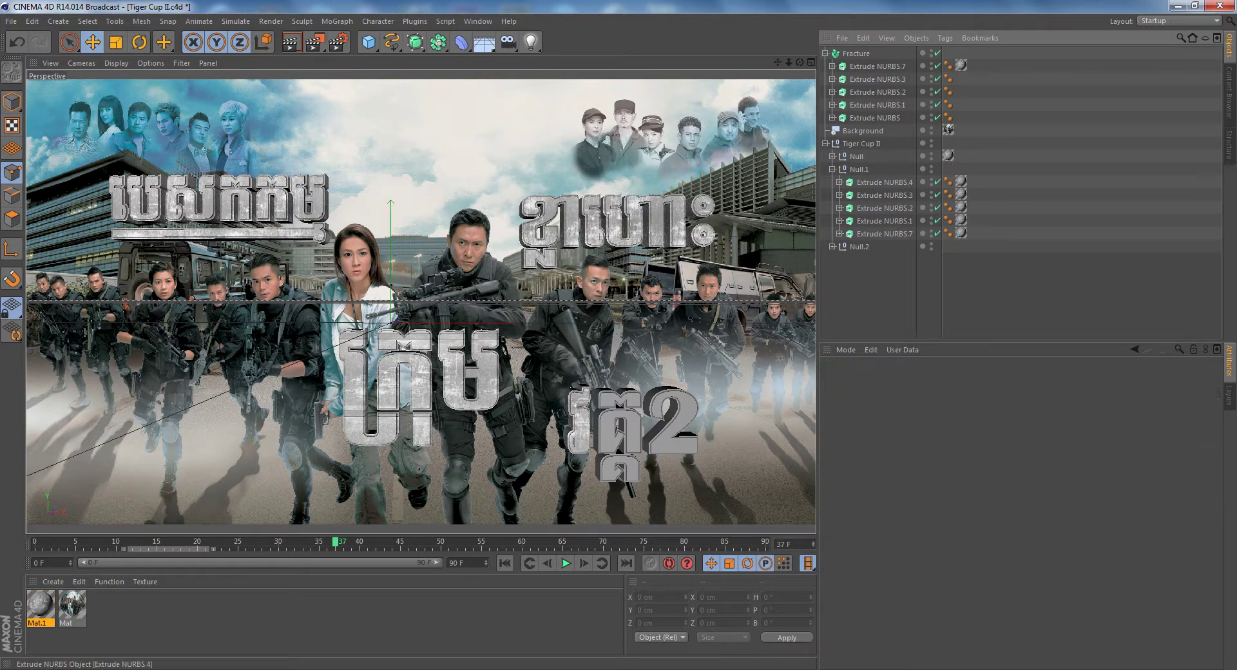
{"action": "left_click", "coordinate": [884, 183]}
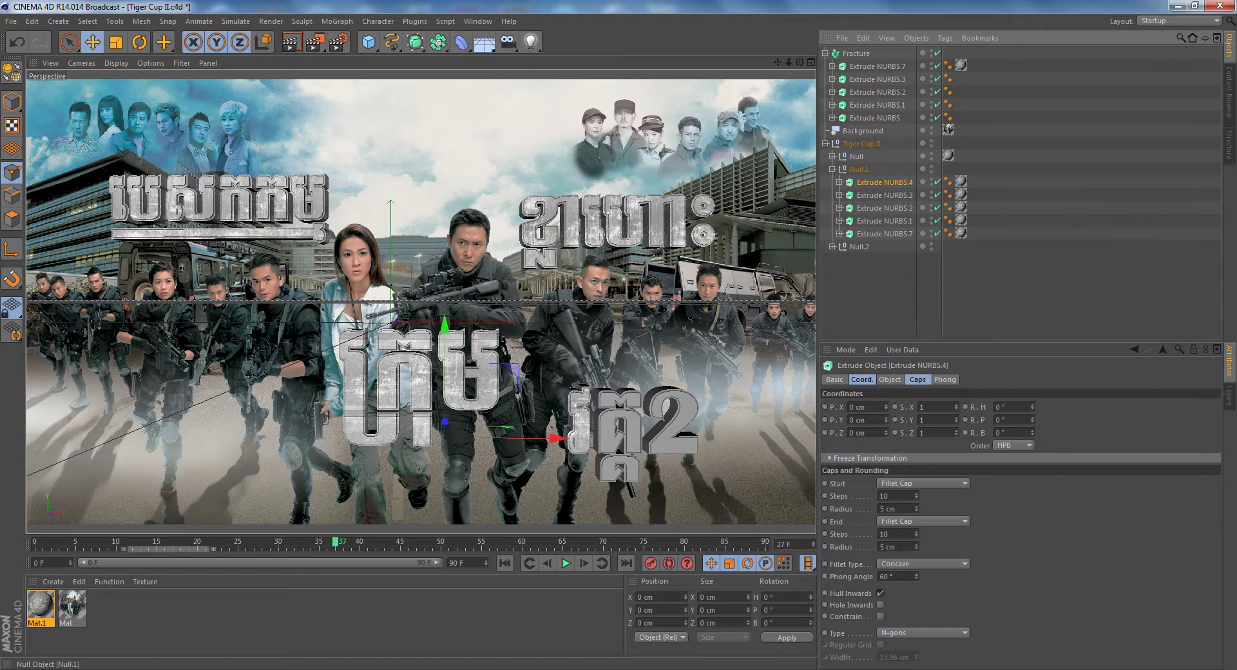
{"action": "left_click", "coordinate": [833, 169]}
Move Null's texture onto its Extrude NURBS, texture the 2 piece, and select Fracture
{"action": "left_click", "coordinate": [833, 157]}
{"action": "left_click", "coordinate": [948, 156]}
{"action": "mouse_move", "coordinate": [947, 155]}
{"action": "left_mouse_down"}
{"action": "mouse_move", "coordinate": [961, 168]}
{"action": "mouse_move", "coordinate": [960, 271]}
{"action": "left_mouse_up"}
{"action": "left_click", "coordinate": [825, 144]}
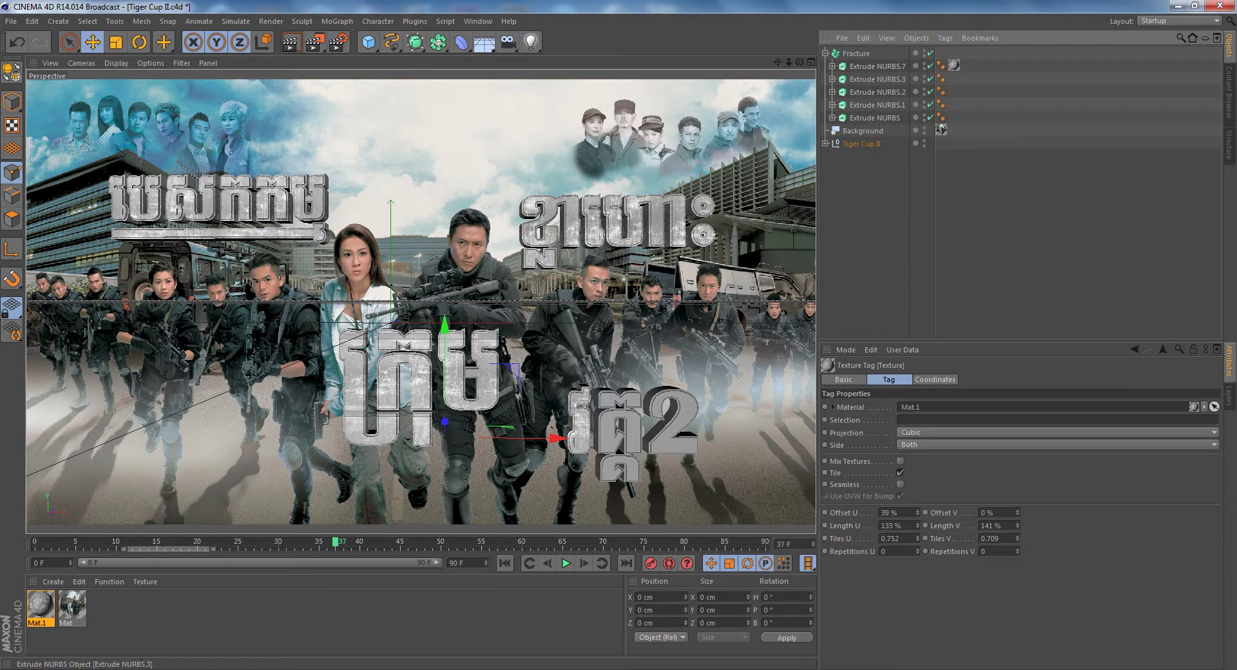
{"action": "mouse_move", "coordinate": [955, 65]}
{"action": "left_mouse_down", "text": "ctrl"}
{"action": "mouse_move", "coordinate": [967, 78]}
{"action": "mouse_move", "coordinate": [954, 117]}
{"action": "left_mouse_up", "text": "ctrl"}
{"action": "left_click", "coordinate": [825, 54]}
{"action": "left_click", "coordinate": [856, 53]}
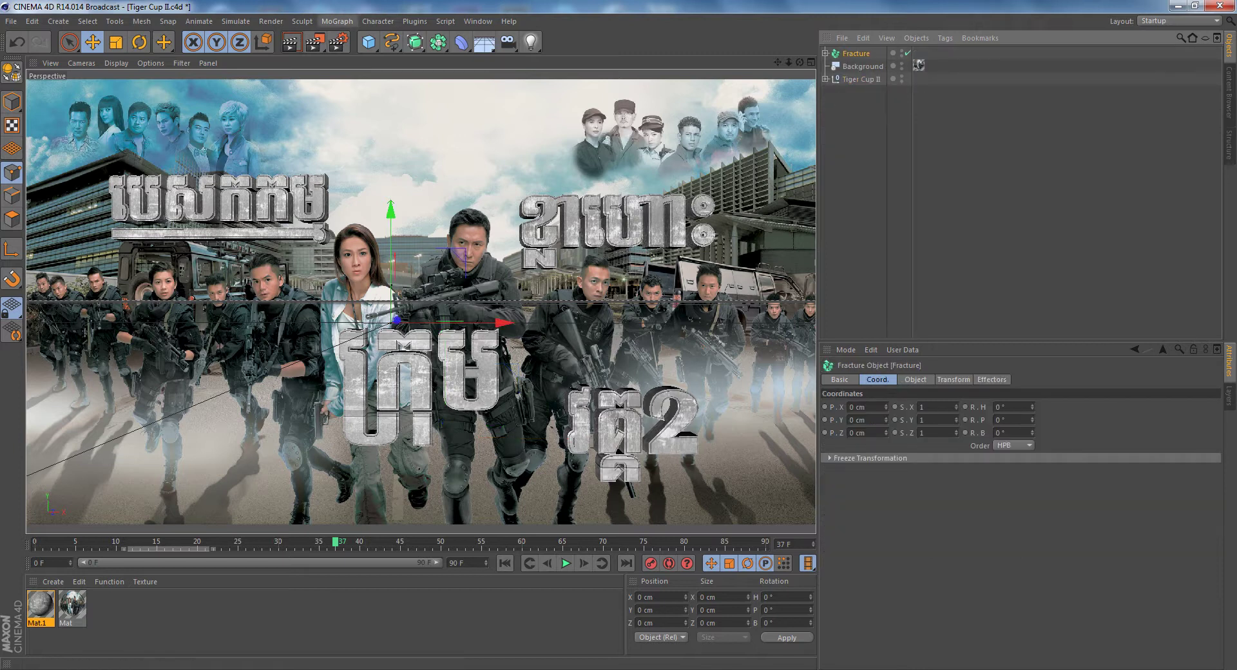
Add a Plain effector and check it in the Fracture's effector list
{"action": "left_click", "coordinate": [337, 21]}
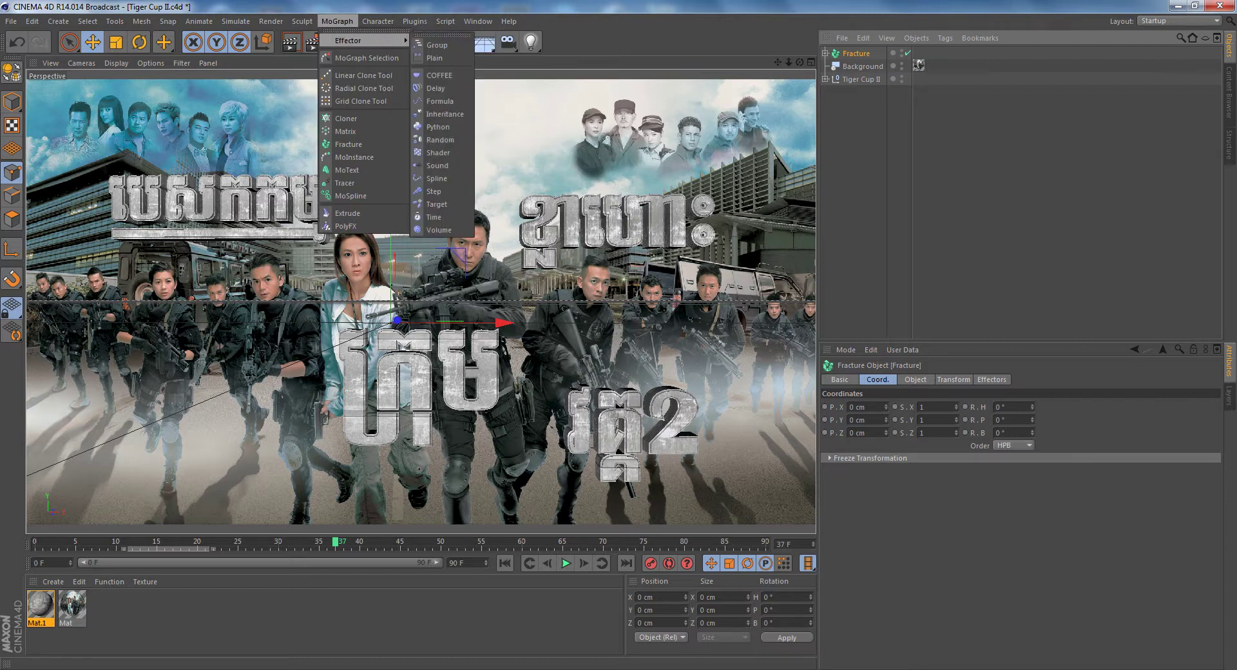
{"action": "left_click", "coordinate": [435, 58]}
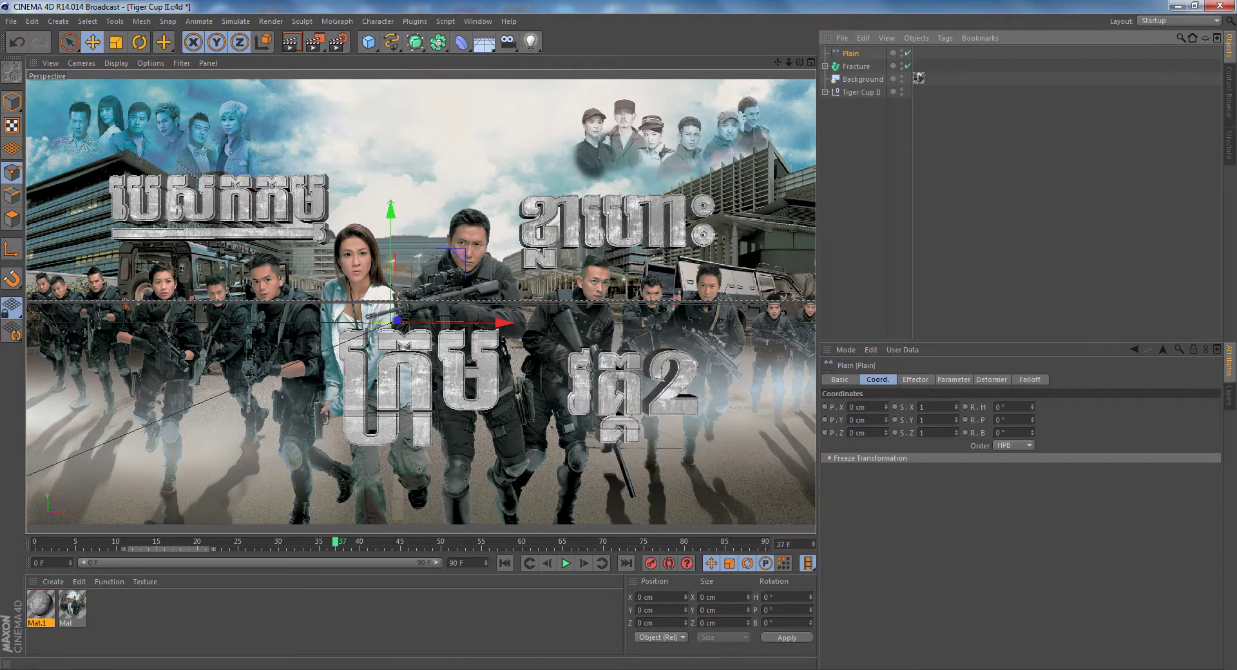
{"action": "left_click", "coordinate": [856, 67]}
{"action": "left_click", "coordinate": [991, 379]}
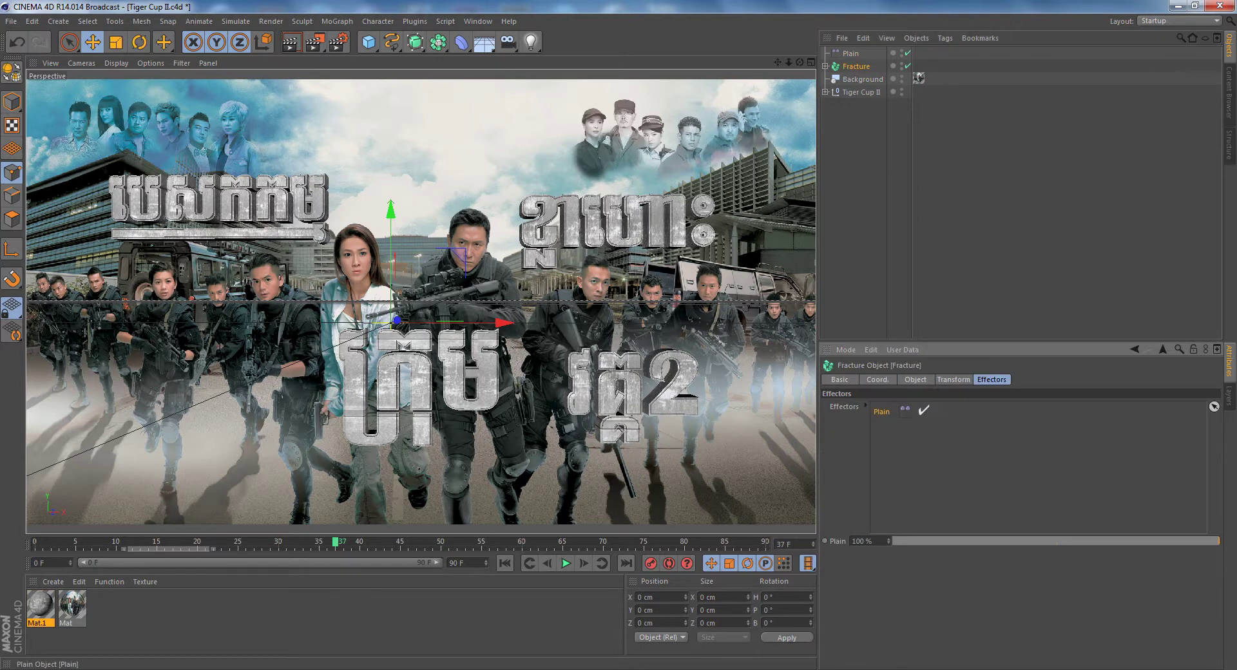
Give the Plain effector a Linear falloff oriented +X, then view from the front
{"action": "left_click", "coordinate": [850, 54]}
{"action": "left_click", "coordinate": [1030, 380]}
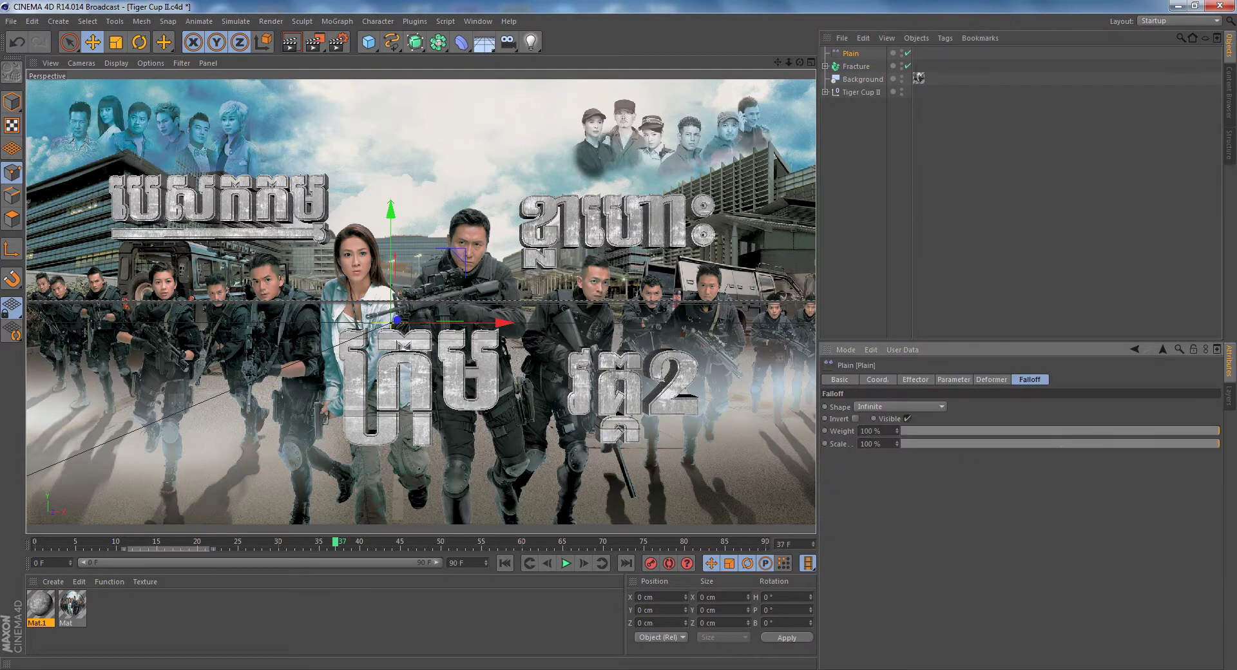
{"action": "left_click", "coordinate": [899, 407]}
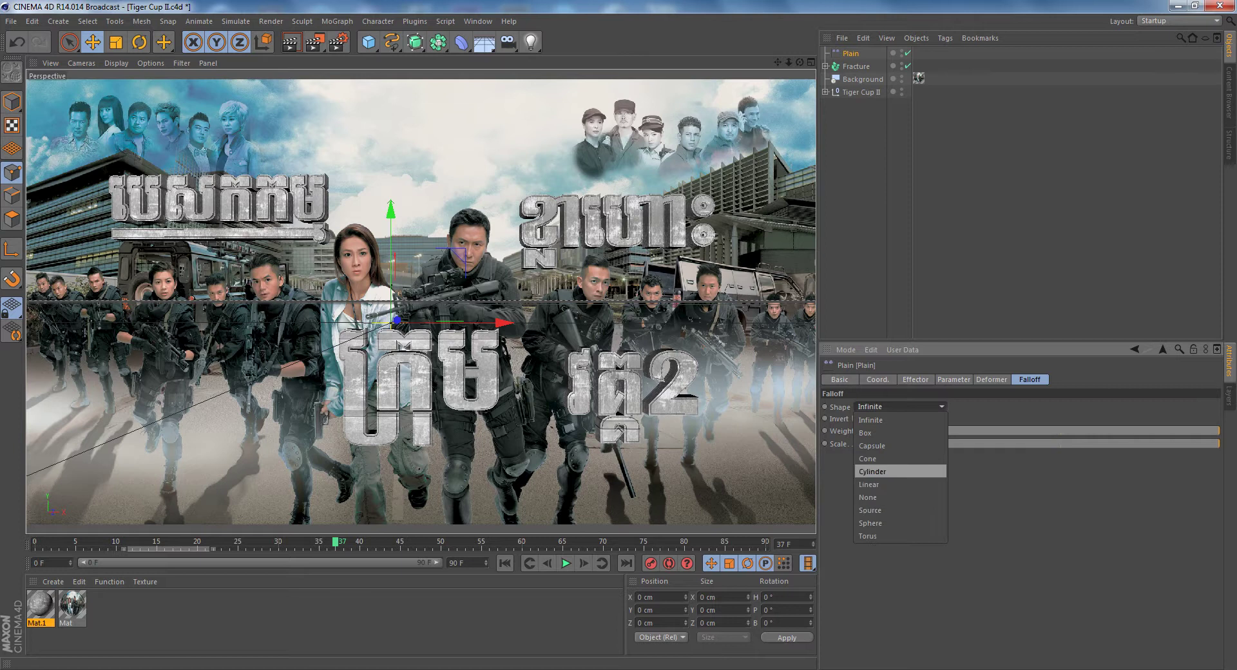
{"action": "left_click", "coordinate": [868, 485]}
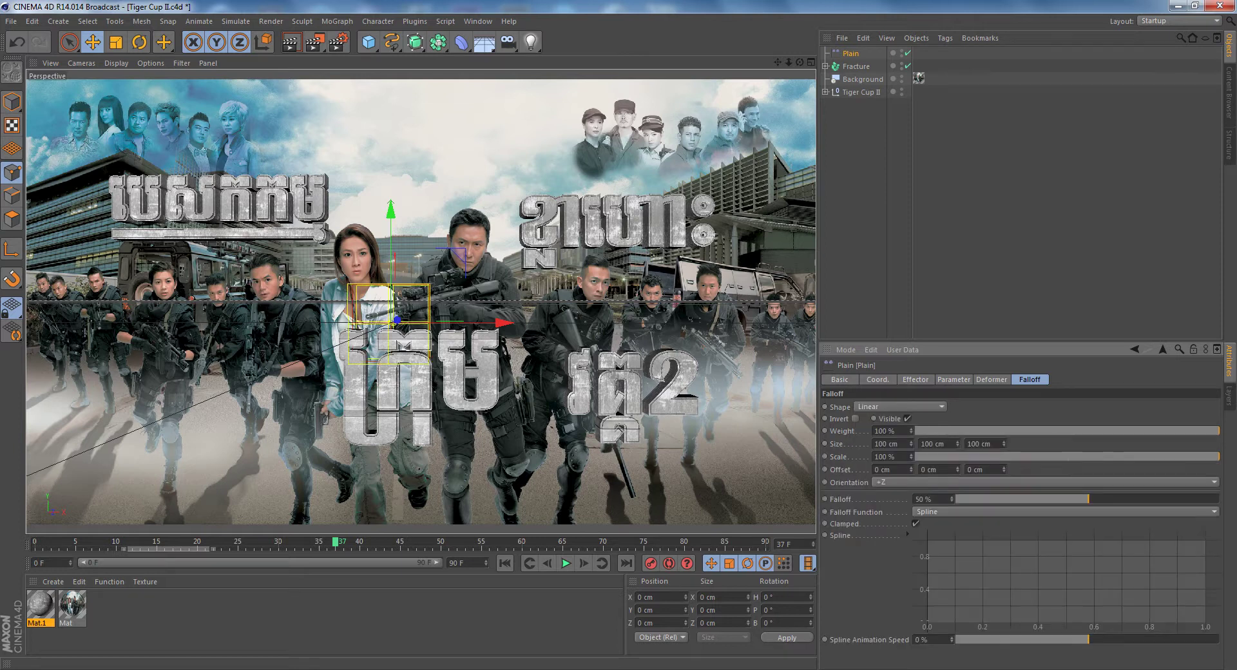
{"action": "left_click", "coordinate": [902, 482]}
{"action": "left_click", "coordinate": [902, 521]}
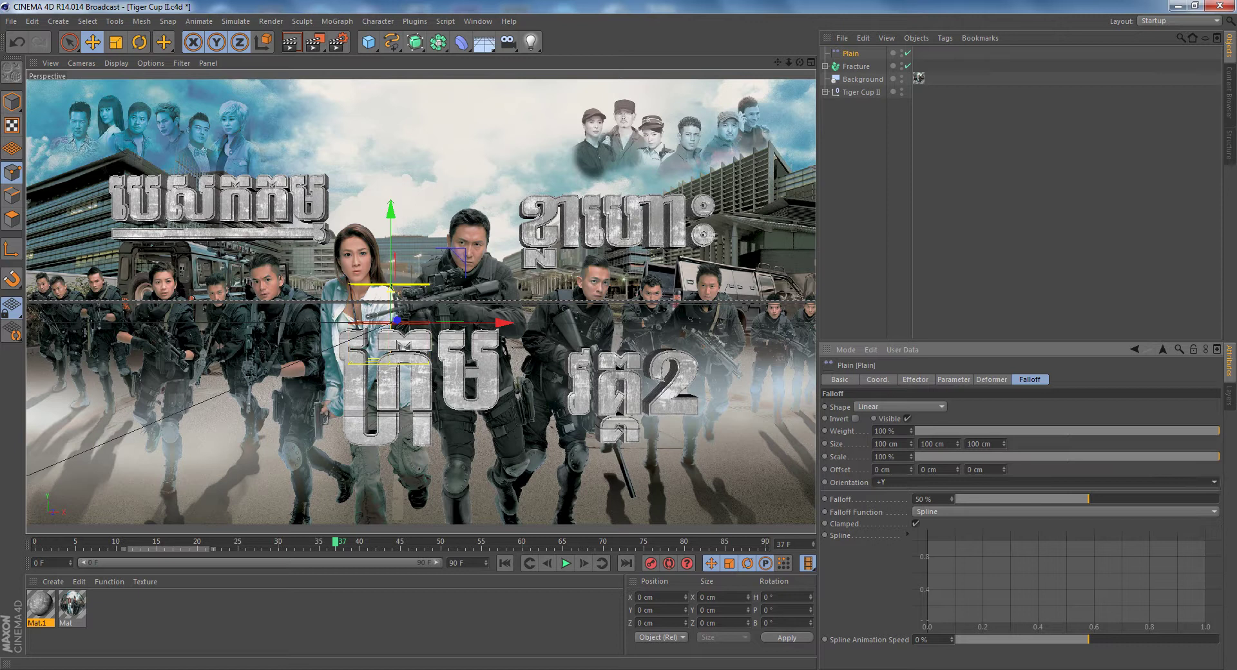
{"action": "left_click", "coordinate": [902, 482]}
{"action": "left_click", "coordinate": [902, 495]}
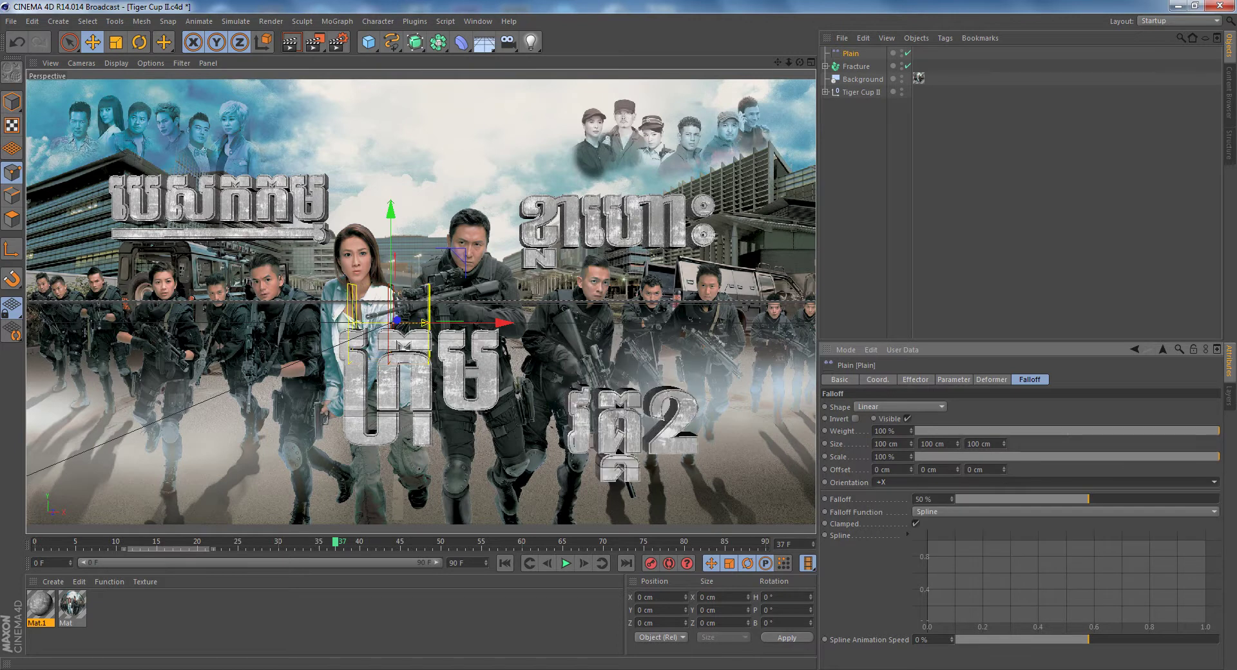
{"action": "key", "text": "F4"}
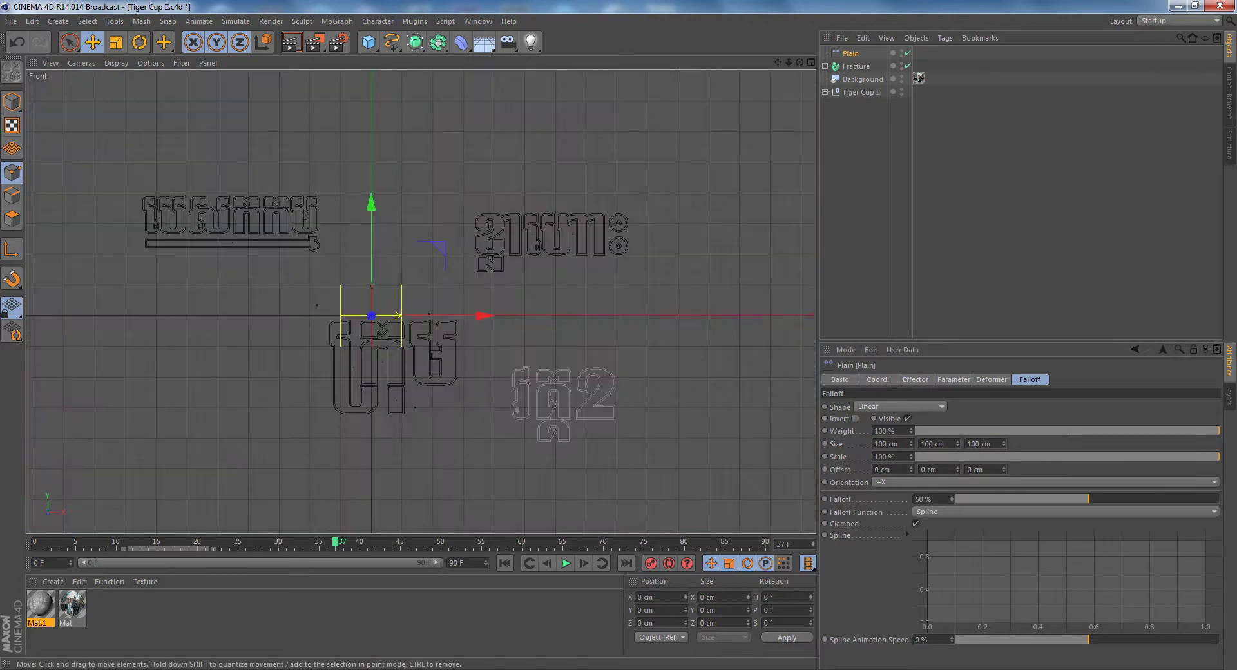
Move the Plain falloff box onto the 2 word and set its Position Y to 0 cm
{"action": "left_click_drag", "start_coordinate": [371, 258], "coordinate": [371, 327]}
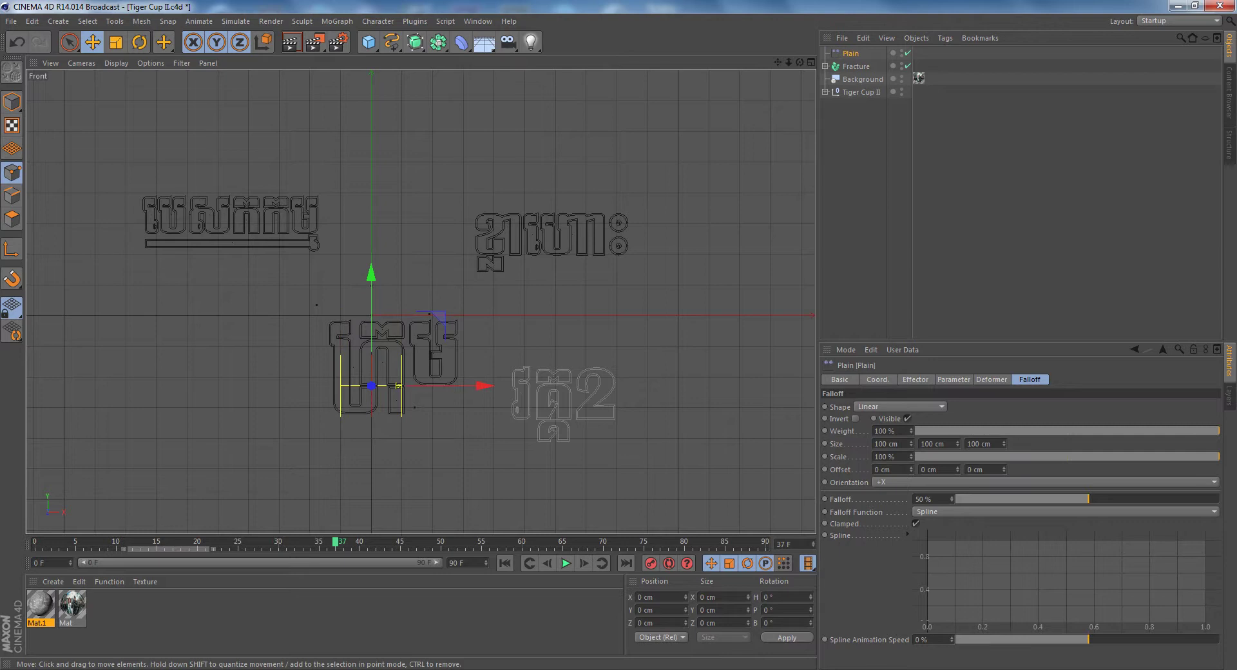
{"action": "left_click_drag", "start_coordinate": [400, 386], "coordinate": [585, 386]}
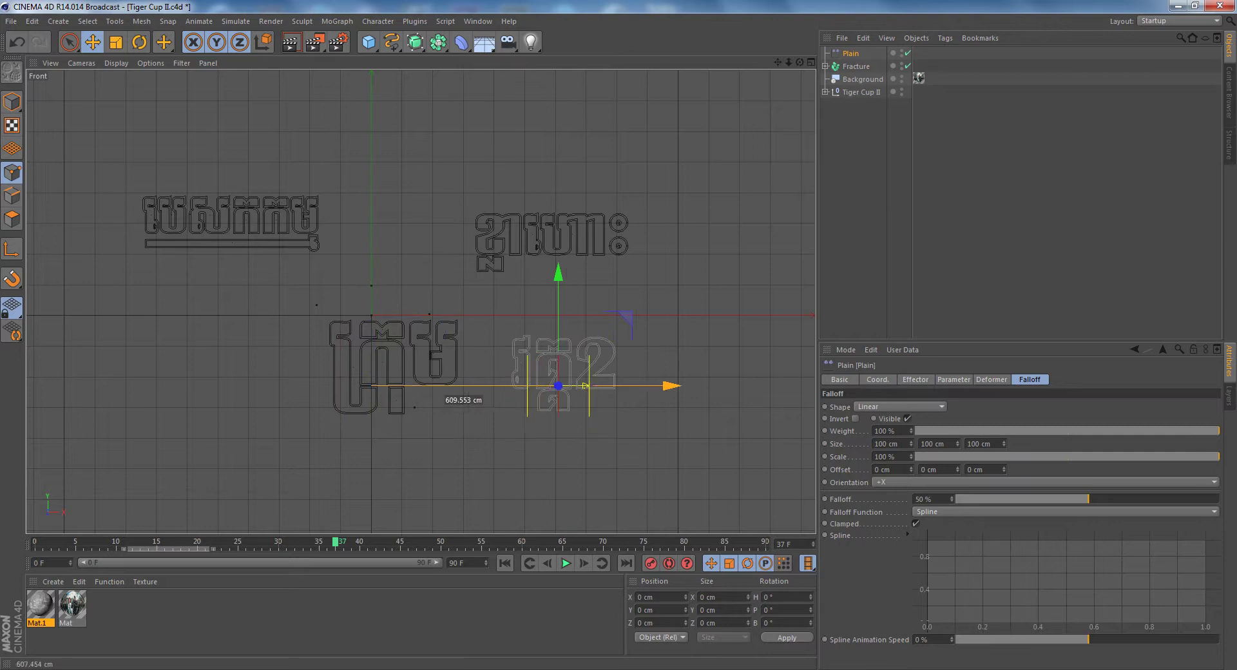
{"action": "left_click", "coordinate": [954, 379]}
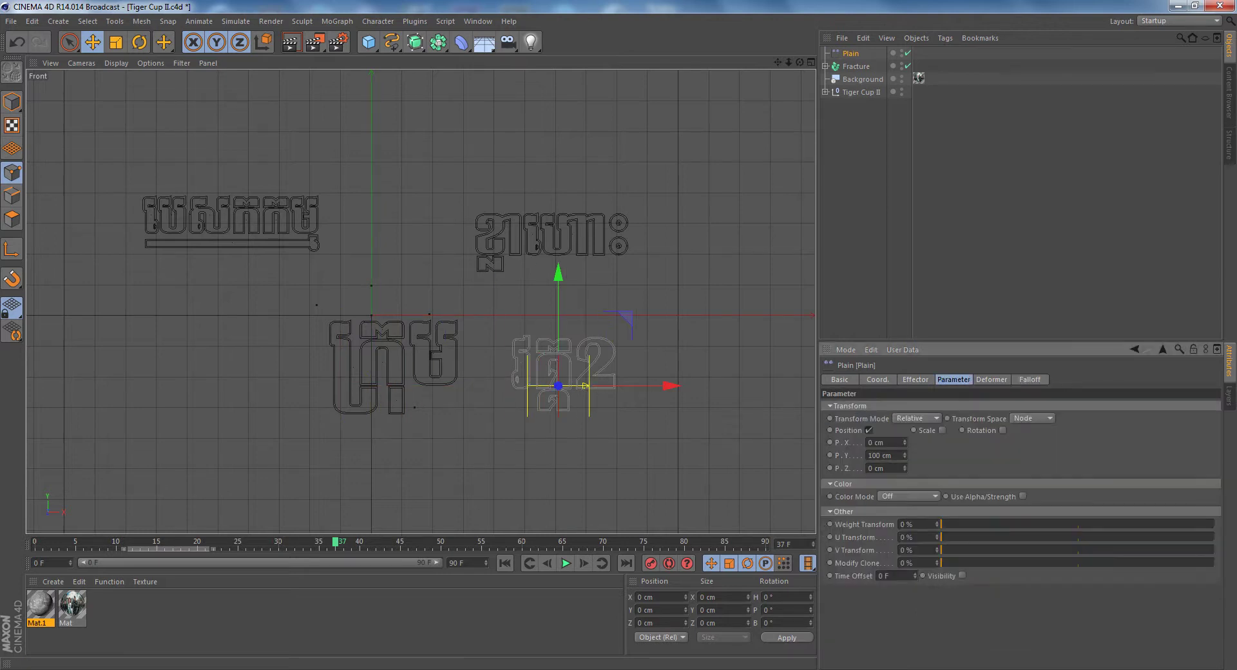
{"action": "type", "text": "0"}
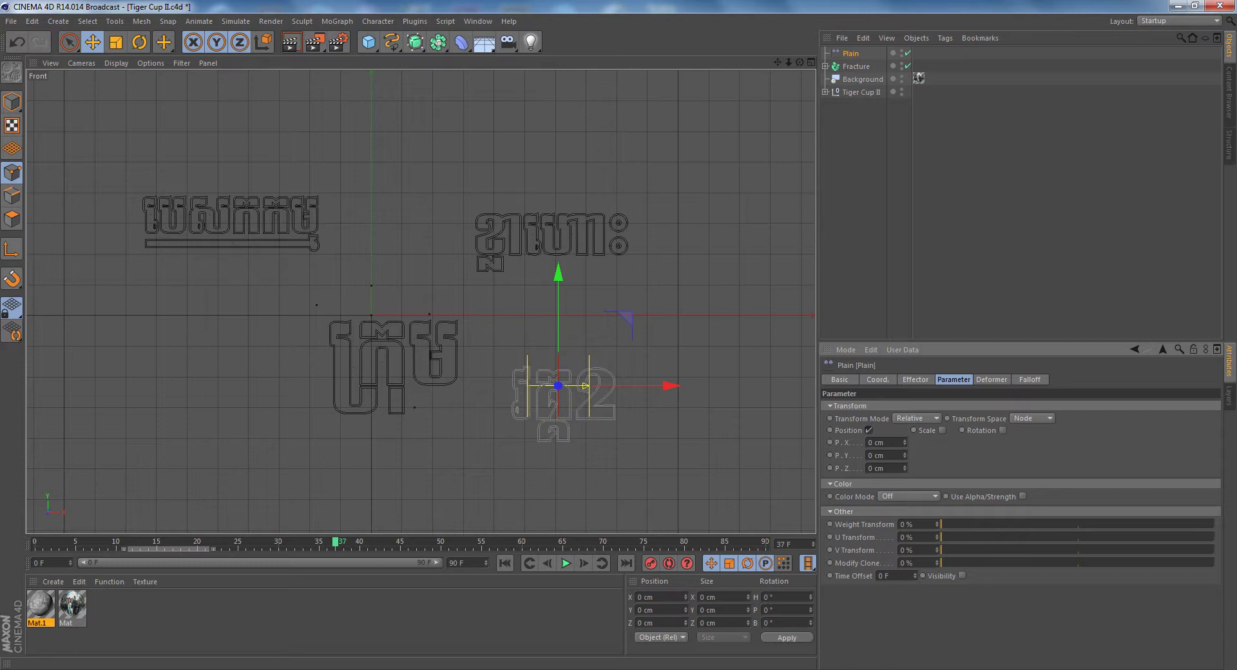
Enable uniform Scale on the Plain effector, keeping the value at 0
{"action": "left_click", "coordinate": [943, 431]}
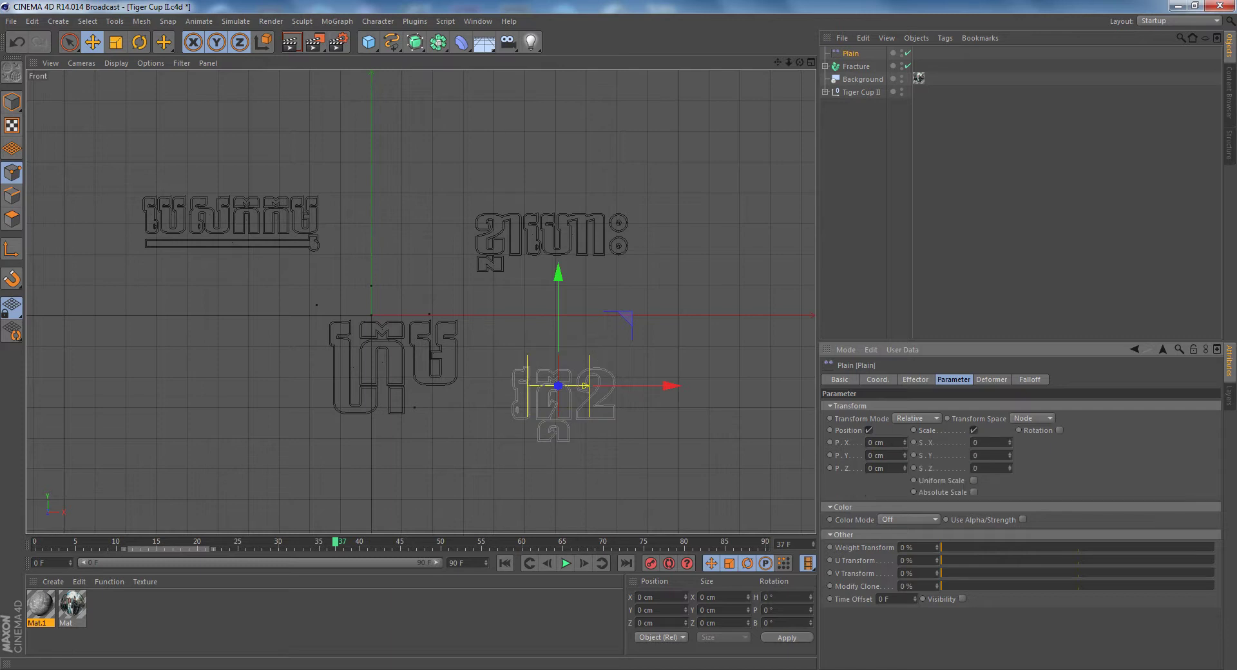
{"action": "left_click", "coordinate": [973, 481]}
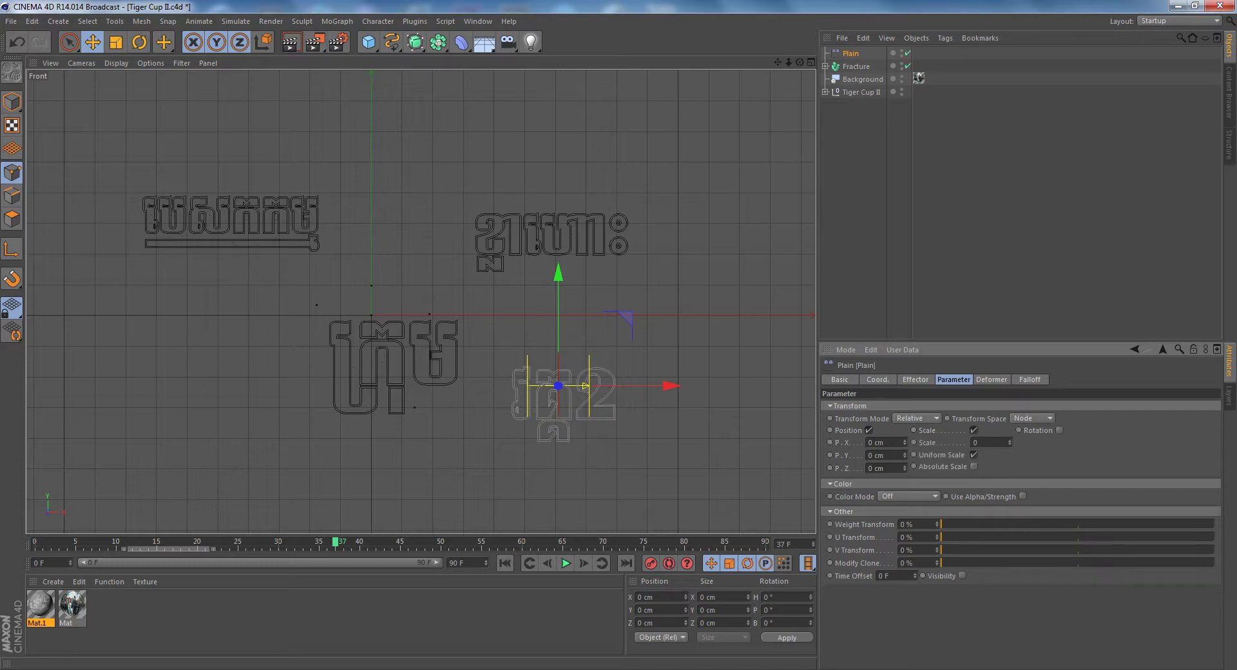
{"action": "left_click_drag", "start_coordinate": [992, 442], "coordinate": [992, 464]}
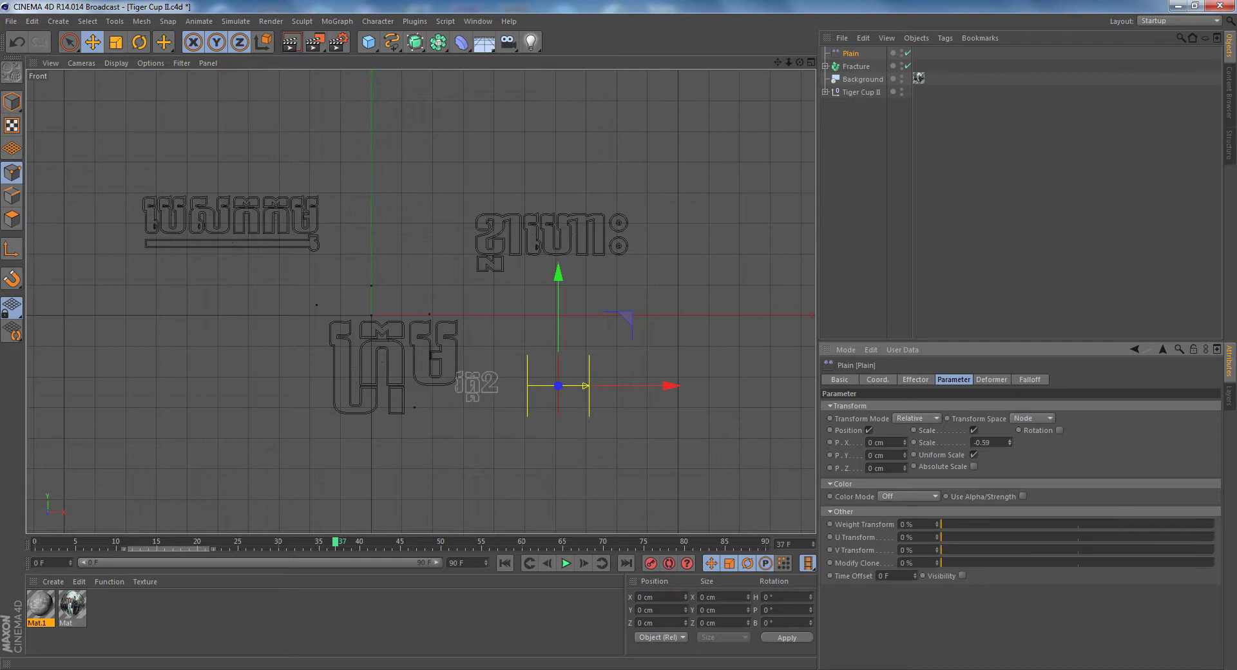
{"action": "key", "text": "ctrl+z"}
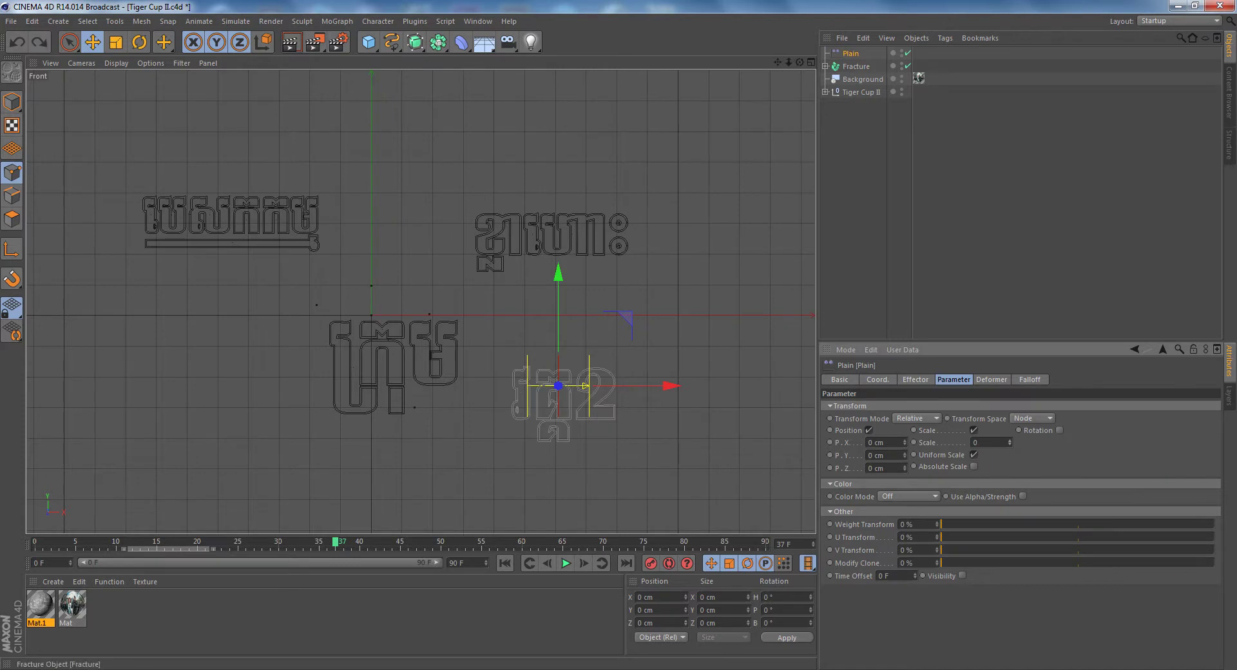
{"action": "left_click", "coordinate": [825, 66]}
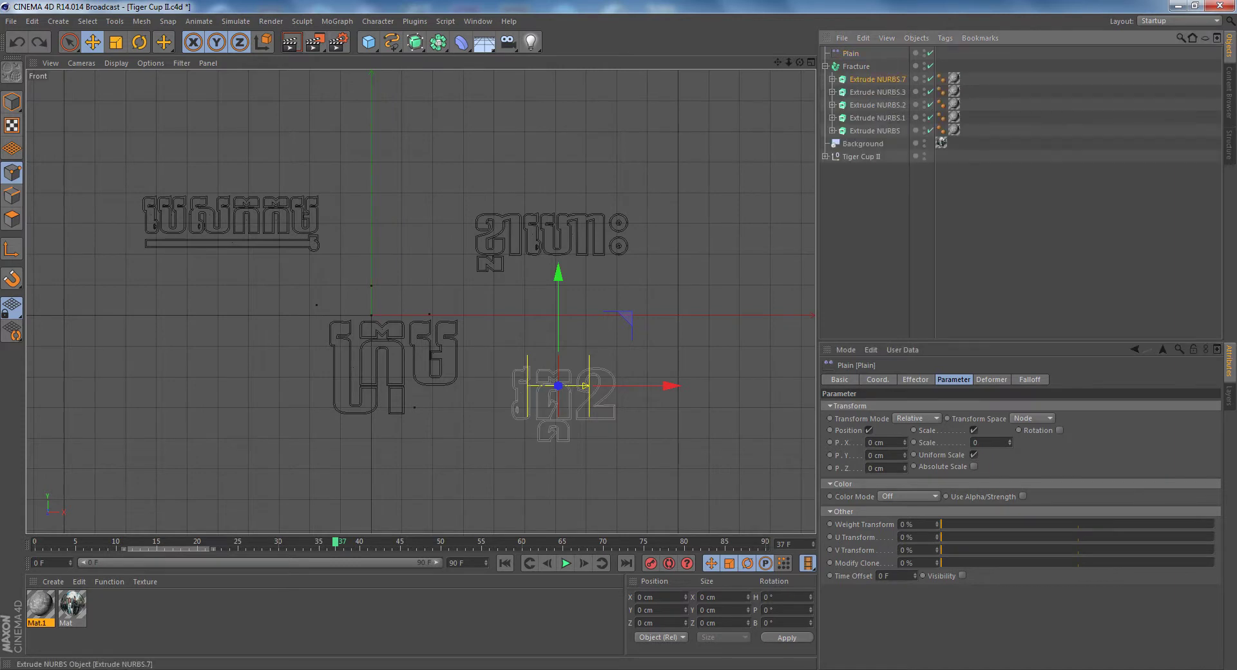
With the Axis tool on, move Extrude NURBS.7's axis right and down onto its word
{"action": "left_click", "coordinate": [877, 79]}
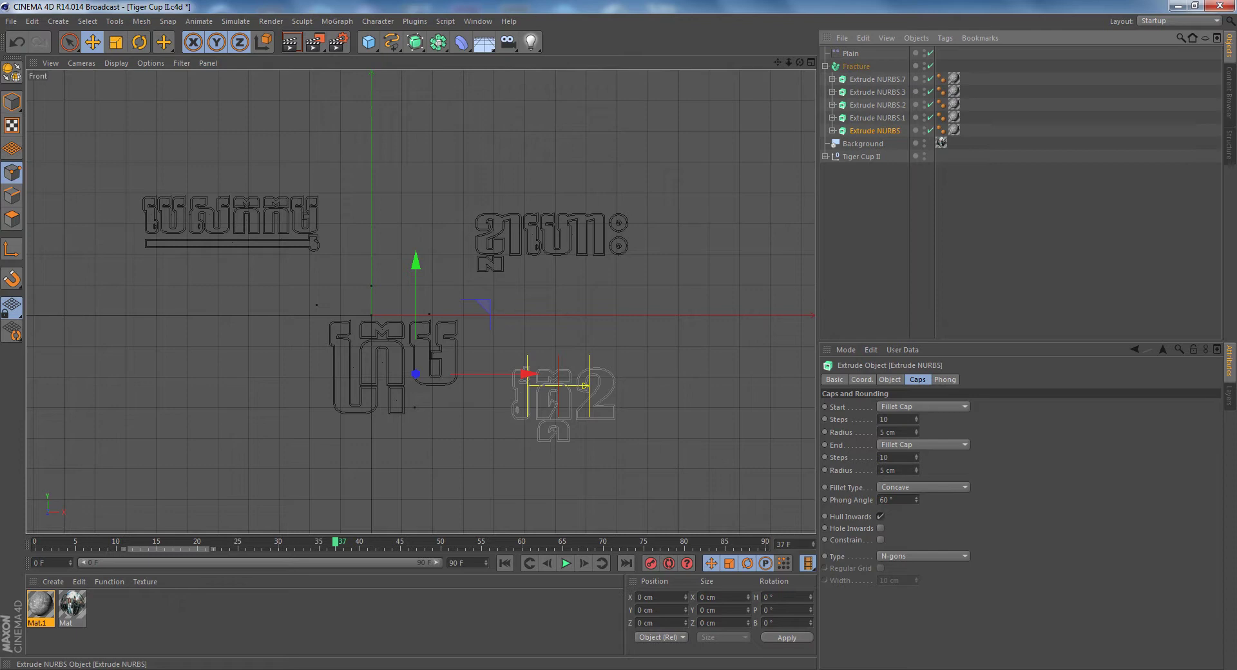
{"action": "left_click", "coordinate": [12, 249]}
{"action": "left_click", "coordinate": [832, 79]}
{"action": "left_click", "coordinate": [869, 92]}
{"action": "scroll", "coordinate": [558, 339], "scroll_direction": "up", "scroll_amount": 2}
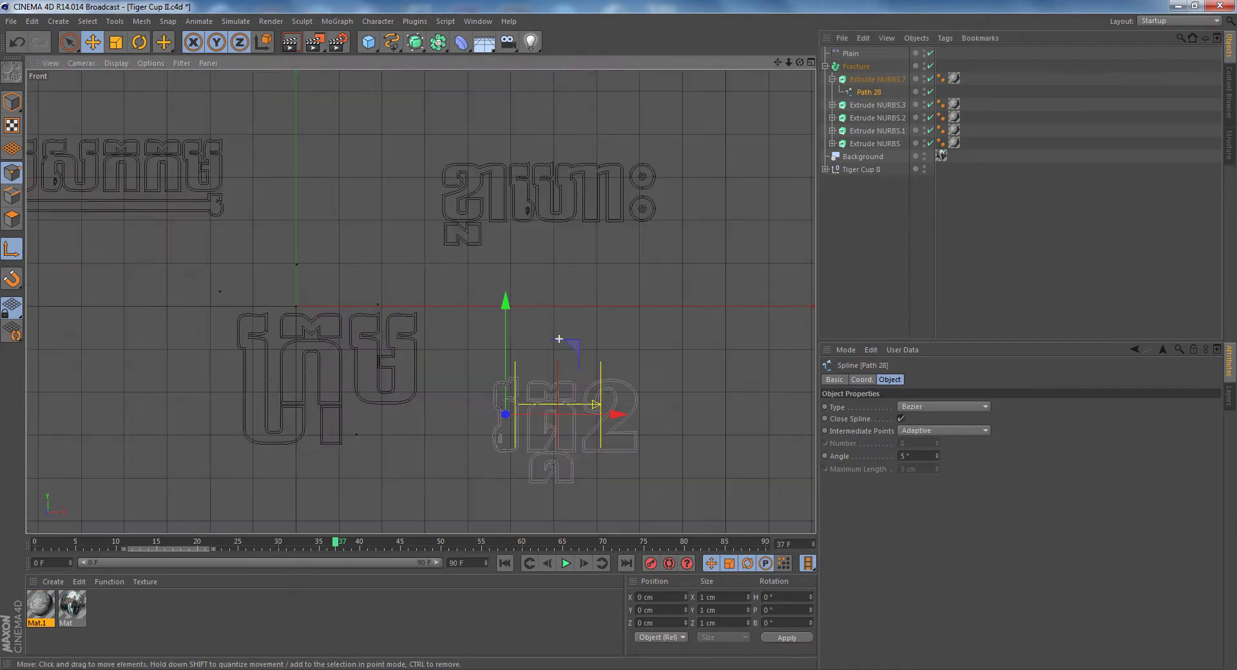
{"action": "left_click", "coordinate": [877, 78]}
{"action": "left_click", "coordinate": [12, 71]}
{"action": "left_click_drag", "start_coordinate": [471, 388], "coordinate": [619, 388]}
{"action": "scroll", "coordinate": [566, 461], "scroll_direction": "up", "scroll_amount": 5}
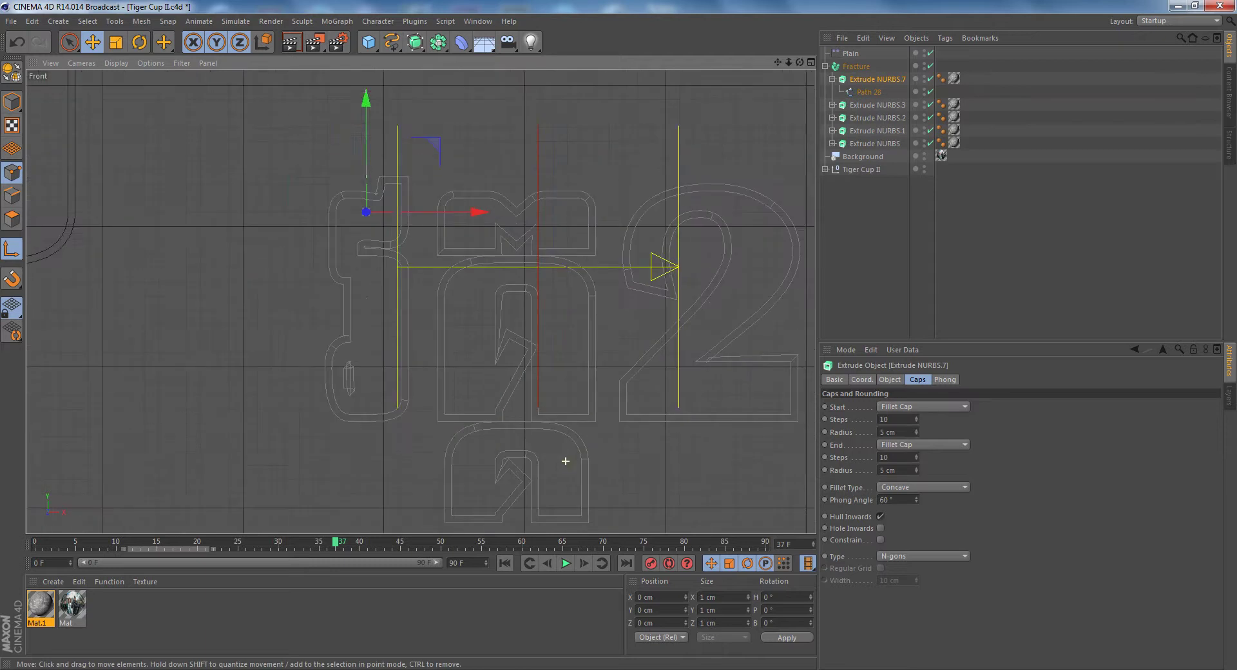
{"action": "left_click_drag", "start_coordinate": [366, 169], "coordinate": [370, 254]}
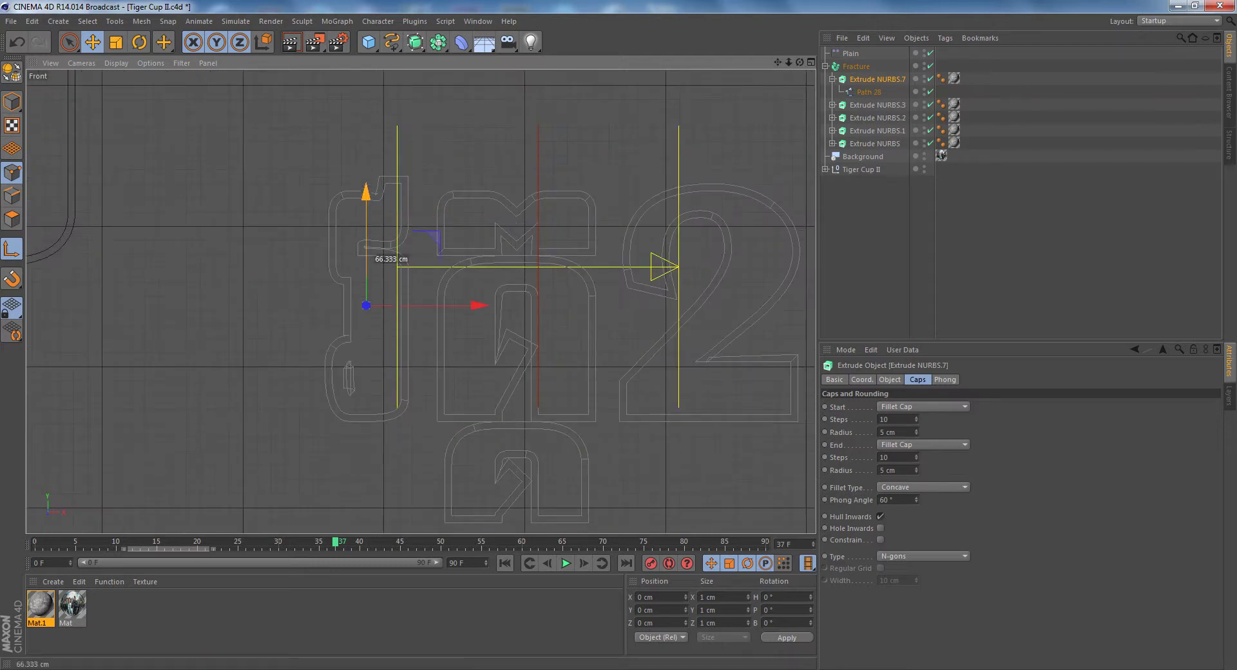
Move Extrude NURBS.3's axis right and down onto its own letters
{"action": "left_click", "coordinate": [39, 239]}
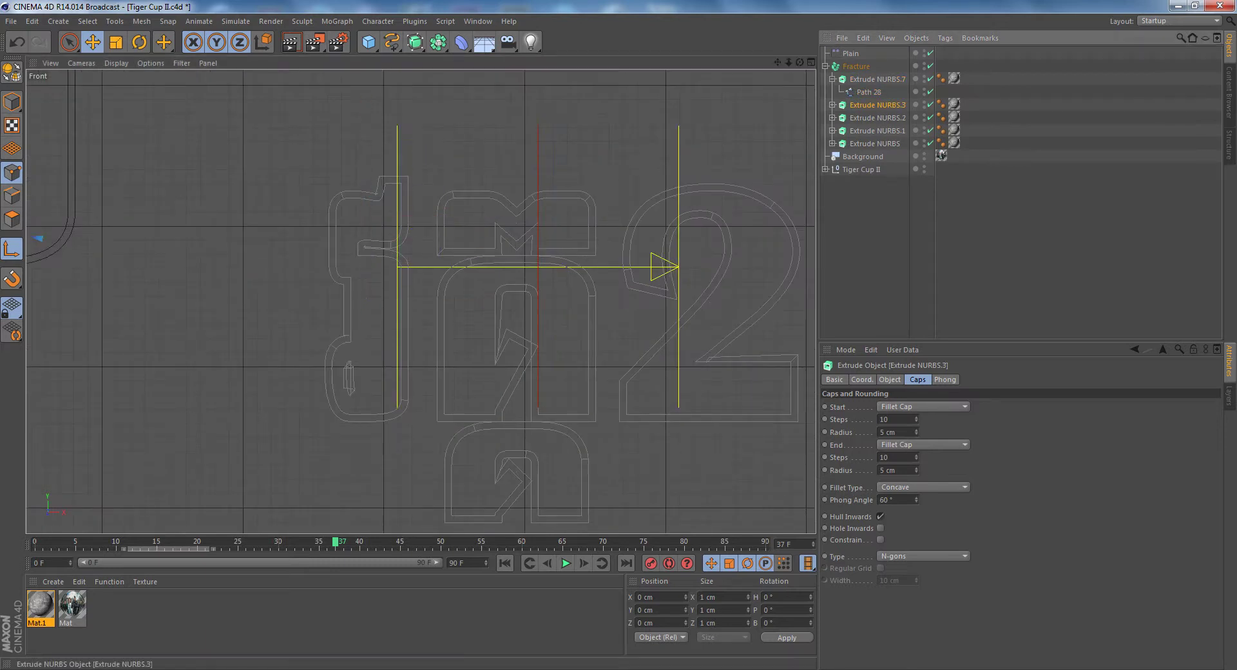
{"action": "scroll", "coordinate": [213, 265], "scroll_direction": "down", "scroll_amount": 2}
{"action": "mouse_move", "coordinate": [100, 229]}
{"action": "left_mouse_down"}
{"action": "mouse_move", "coordinate": [561, 228]}
{"action": "mouse_move", "coordinate": [541, 227]}
{"action": "left_mouse_up"}
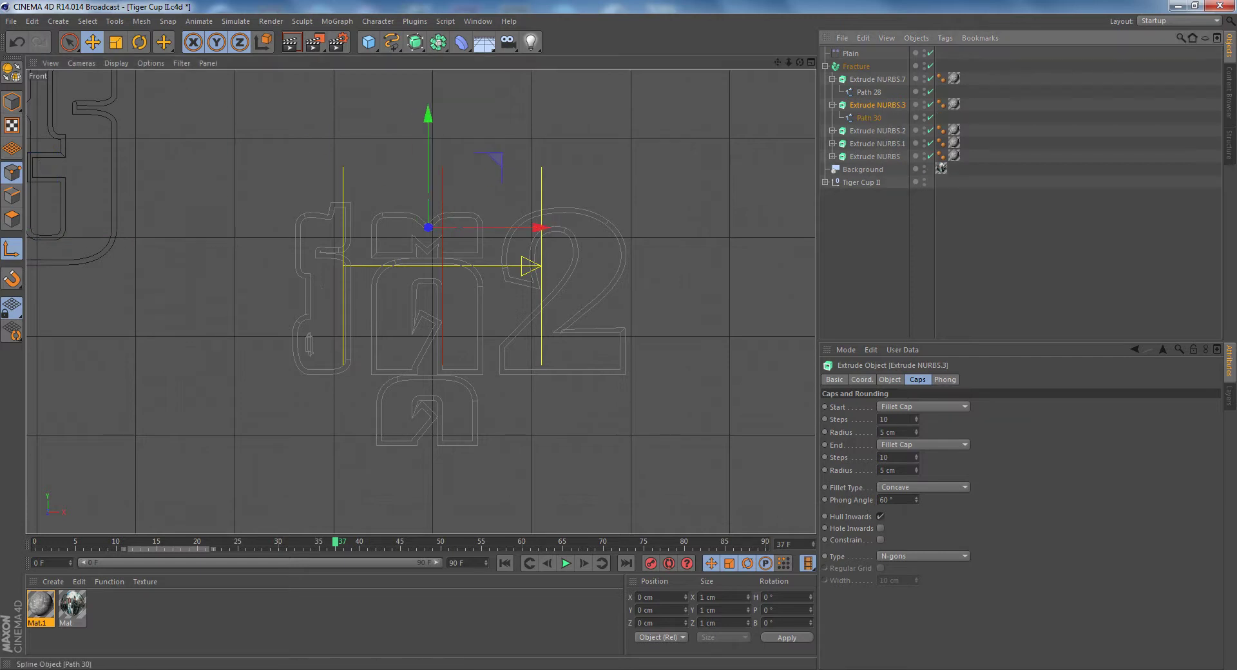
{"action": "left_click", "coordinate": [832, 105]}
{"action": "left_click", "coordinate": [869, 118]}
{"action": "left_click", "coordinate": [832, 104]}
{"action": "left_click", "coordinate": [876, 105]}
{"action": "left_click", "coordinate": [918, 379]}
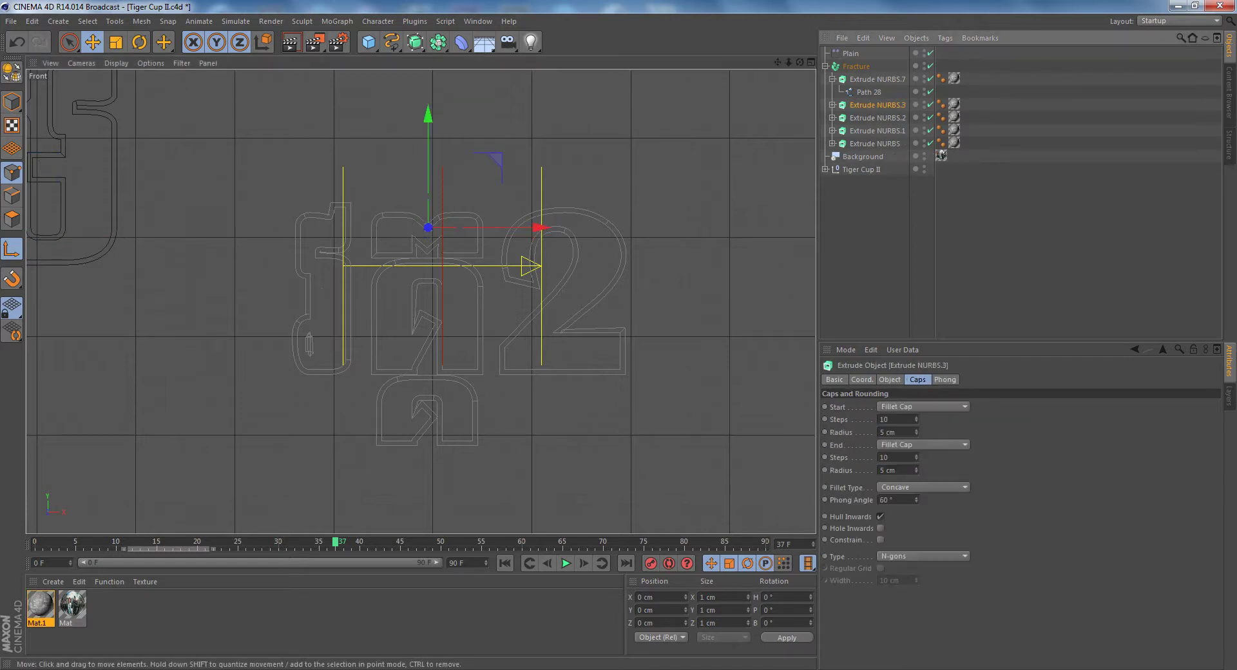
{"action": "scroll", "coordinate": [483, 179], "scroll_direction": "up", "scroll_amount": 2}
{"action": "scroll", "coordinate": [483, 179], "scroll_direction": "up", "scroll_amount": 1}
{"action": "left_click_drag", "start_coordinate": [390, 193], "coordinate": [390, 210]}
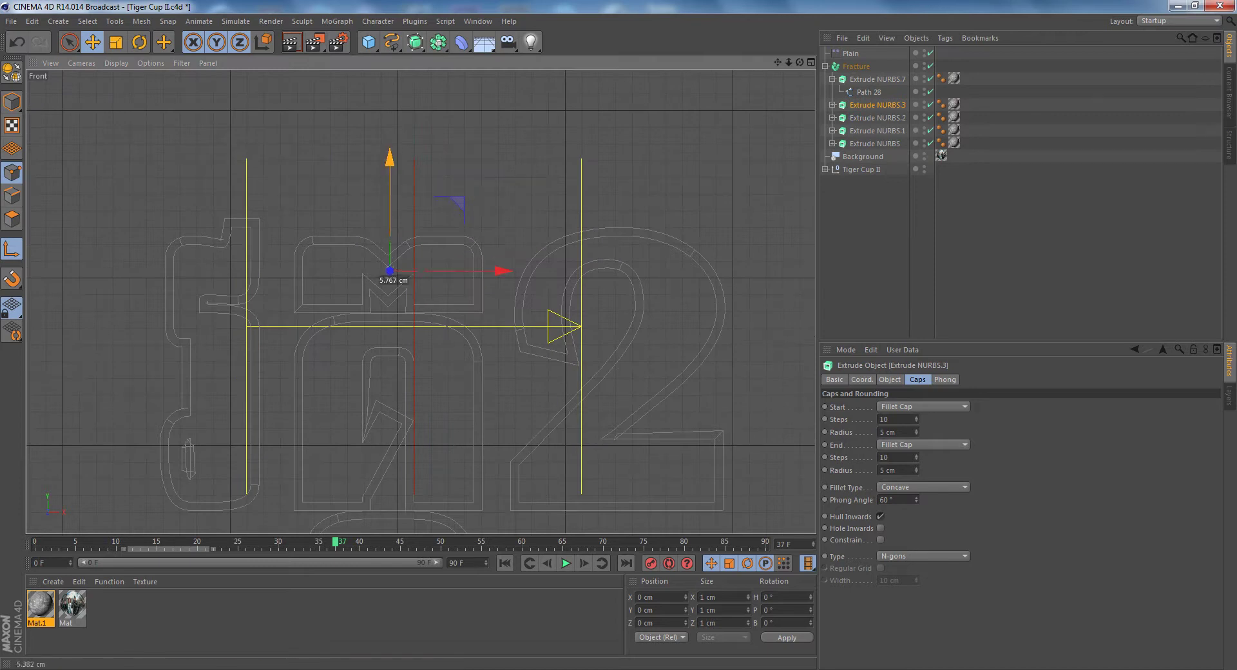
{"action": "left_click_drag", "start_coordinate": [464, 278], "coordinate": [466, 278]}
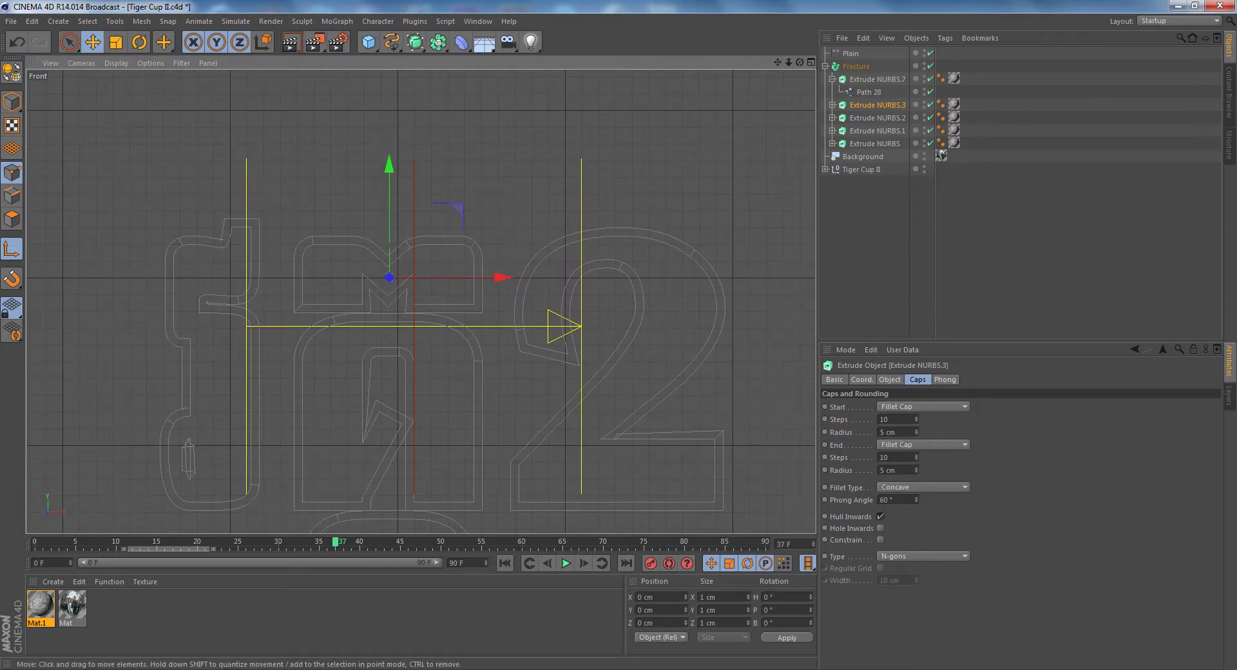
{"action": "left_click", "coordinate": [832, 118]}
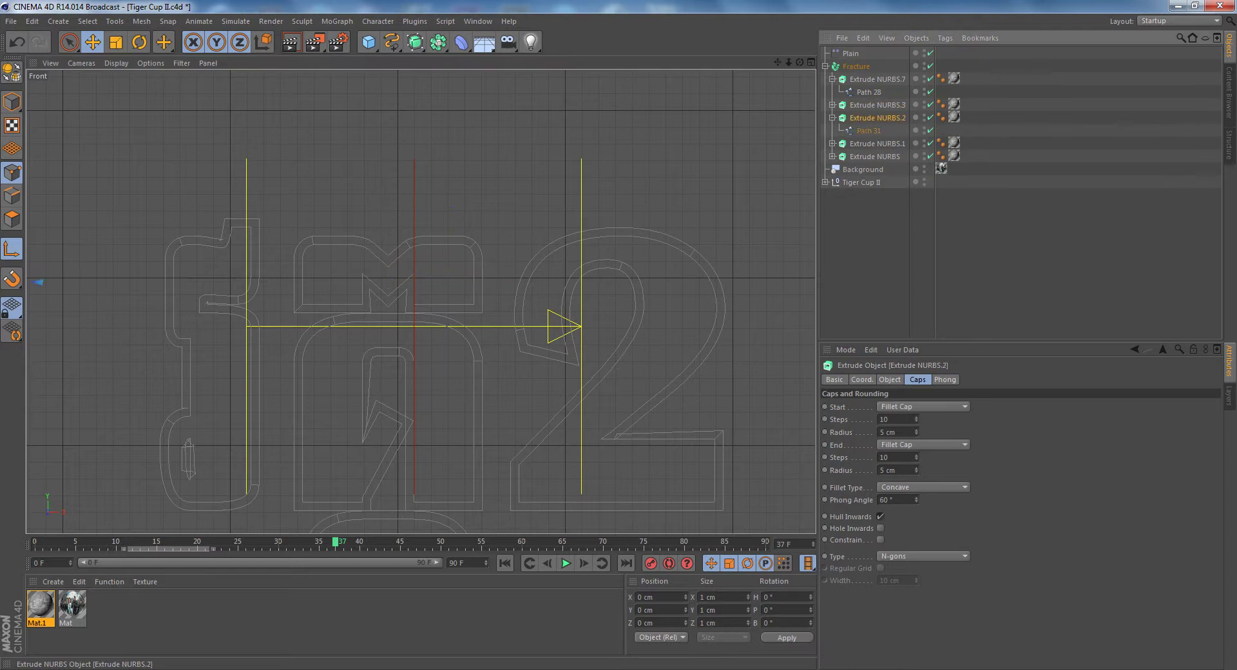
Move Extrude NURBS.2's axis right and down onto its letters
{"action": "left_click", "coordinate": [869, 131]}
{"action": "left_click", "coordinate": [878, 118]}
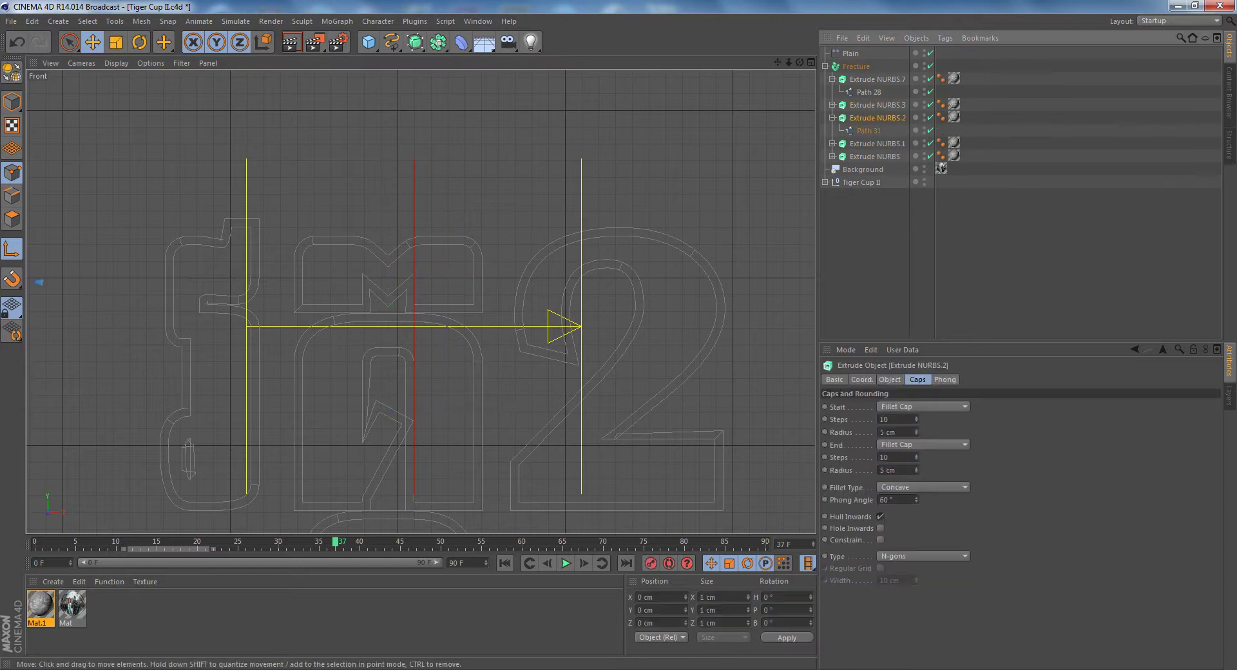
{"action": "left_click", "coordinate": [832, 118]}
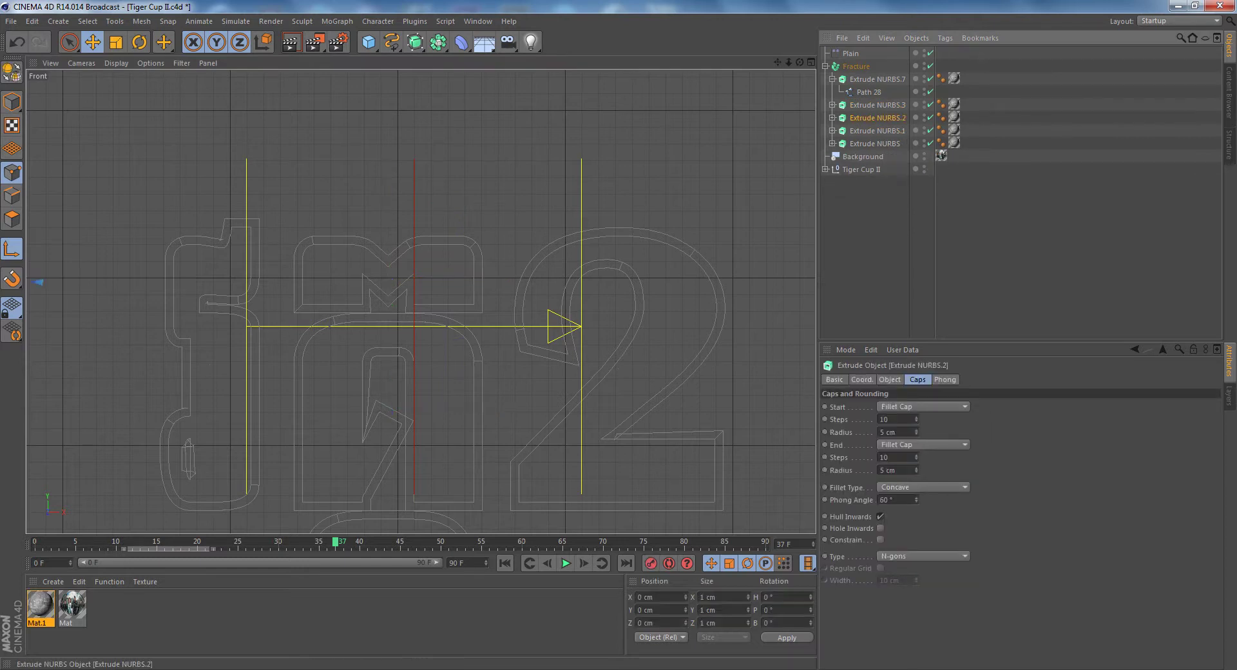
{"action": "scroll", "coordinate": [277, 267], "scroll_direction": "down", "scroll_amount": 2}
{"action": "scroll", "coordinate": [277, 267], "scroll_direction": "down", "scroll_amount": 2}
{"action": "scroll", "coordinate": [277, 267], "scroll_direction": "down", "scroll_amount": 2}
{"action": "left_click_drag", "start_coordinate": [71, 265], "coordinate": [440, 265]}
{"action": "left_click_drag", "start_coordinate": [330, 194], "coordinate": [329, 268]}
Move Extrude NURBS.1's axis right and down onto its lower letter
{"action": "left_click", "coordinate": [877, 130]}
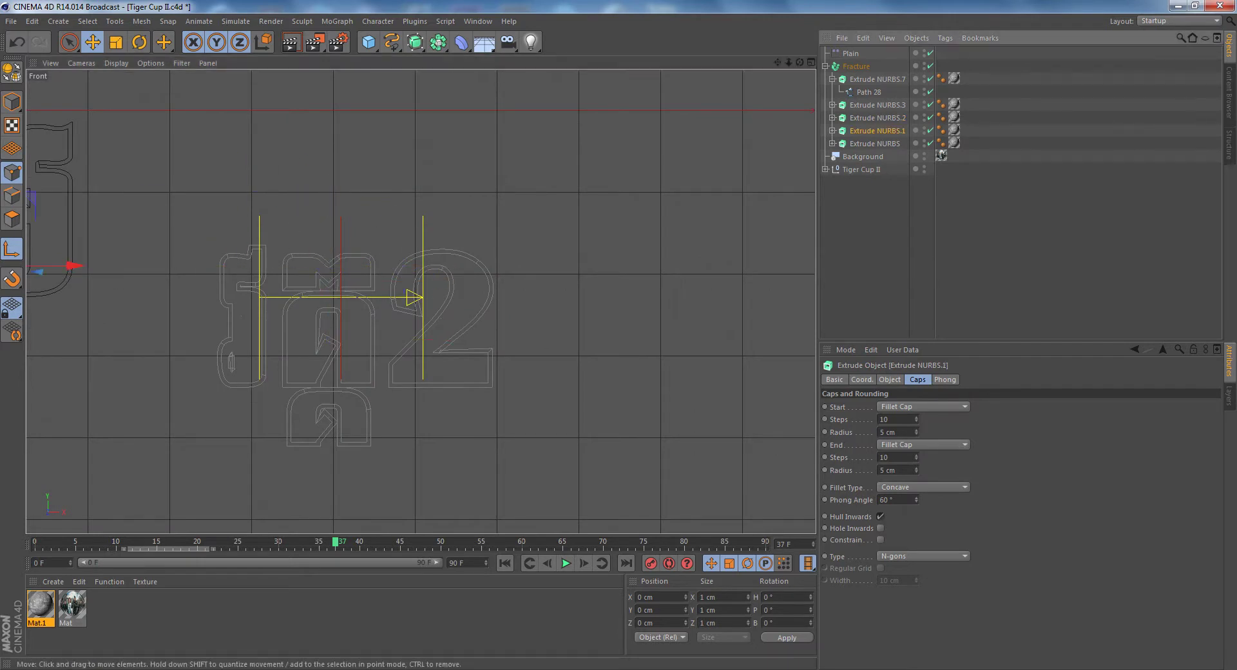
{"action": "mouse_move", "coordinate": [74, 265]}
{"action": "left_mouse_down"}
{"action": "mouse_move", "coordinate": [374, 265]}
{"action": "mouse_move", "coordinate": [328, 265]}
{"action": "left_mouse_up"}
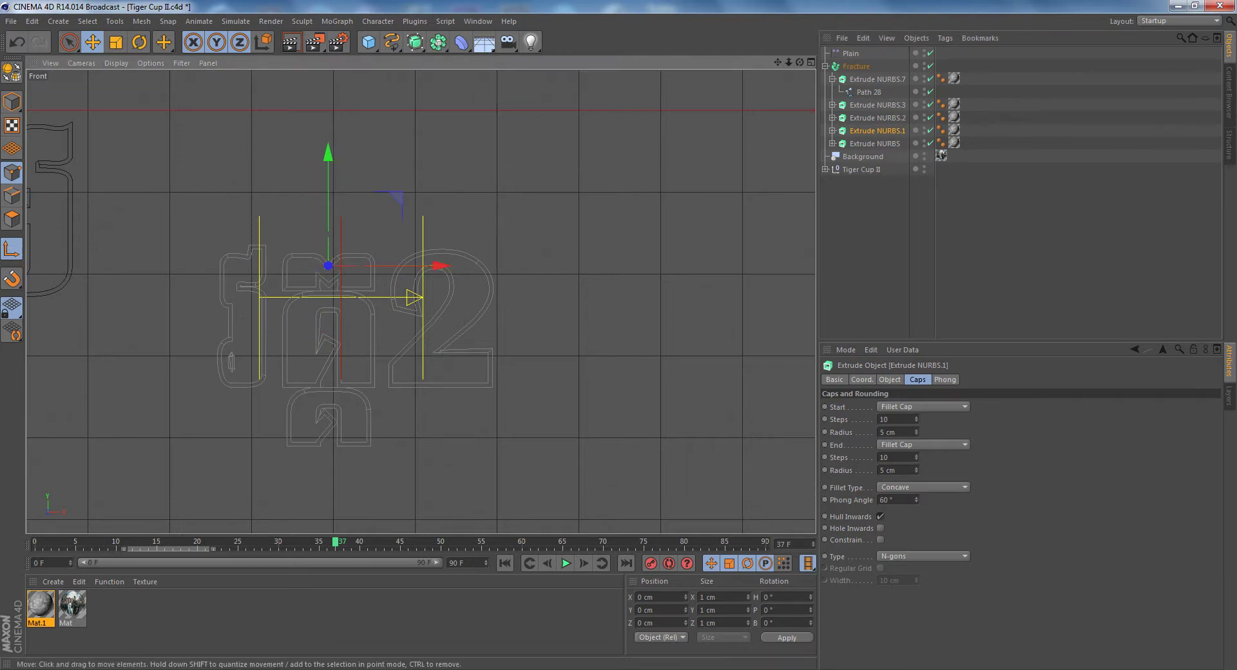
{"action": "left_click_drag", "start_coordinate": [328, 155], "coordinate": [328, 307]}
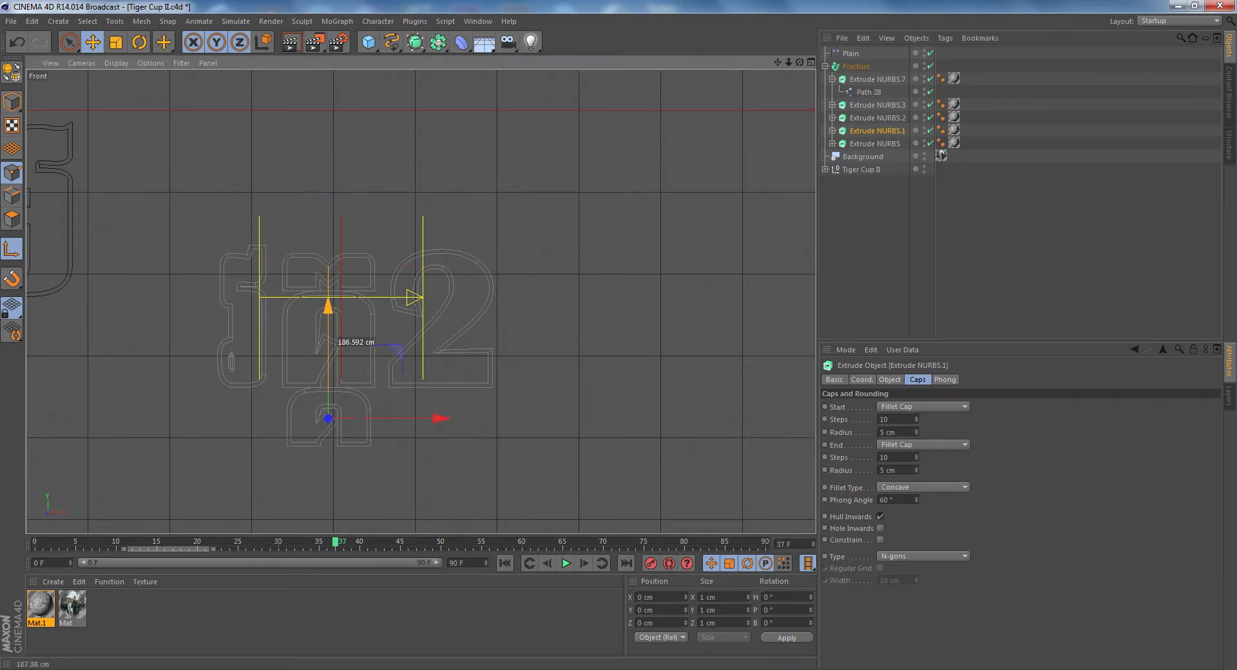
Move Extrude NURBS right and down onto its letter piece, then collapse the Fracture group
{"action": "left_click", "coordinate": [874, 143]}
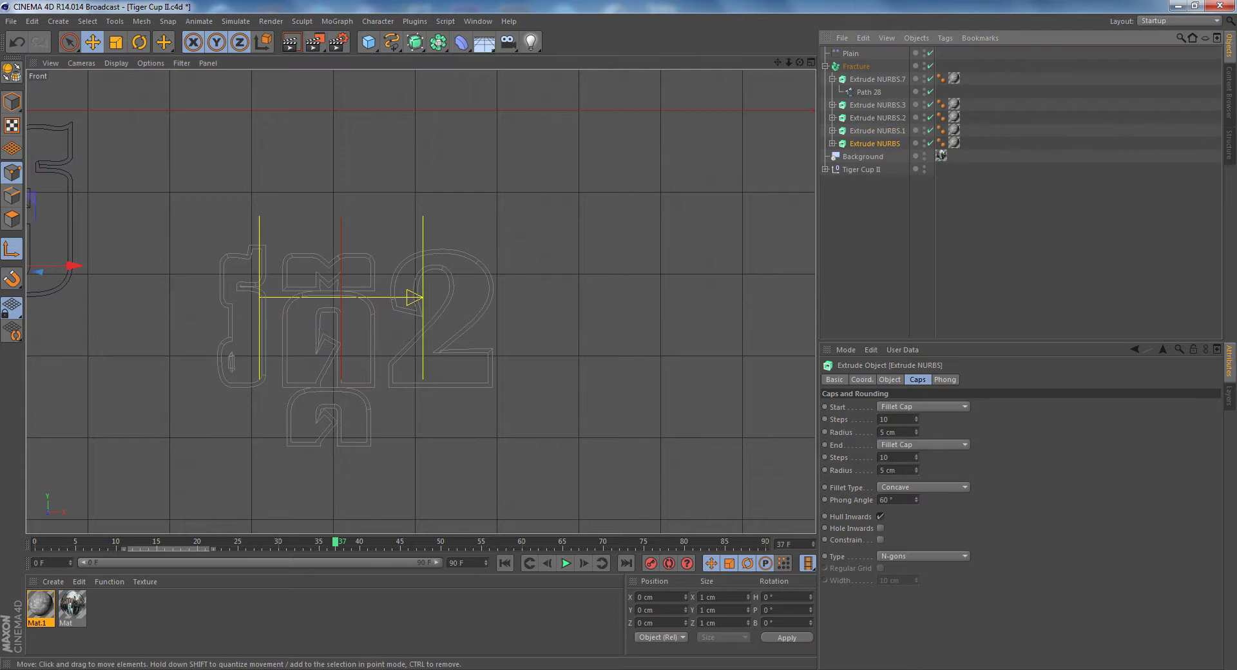
{"action": "left_click_drag", "start_coordinate": [71, 266], "coordinate": [544, 265]}
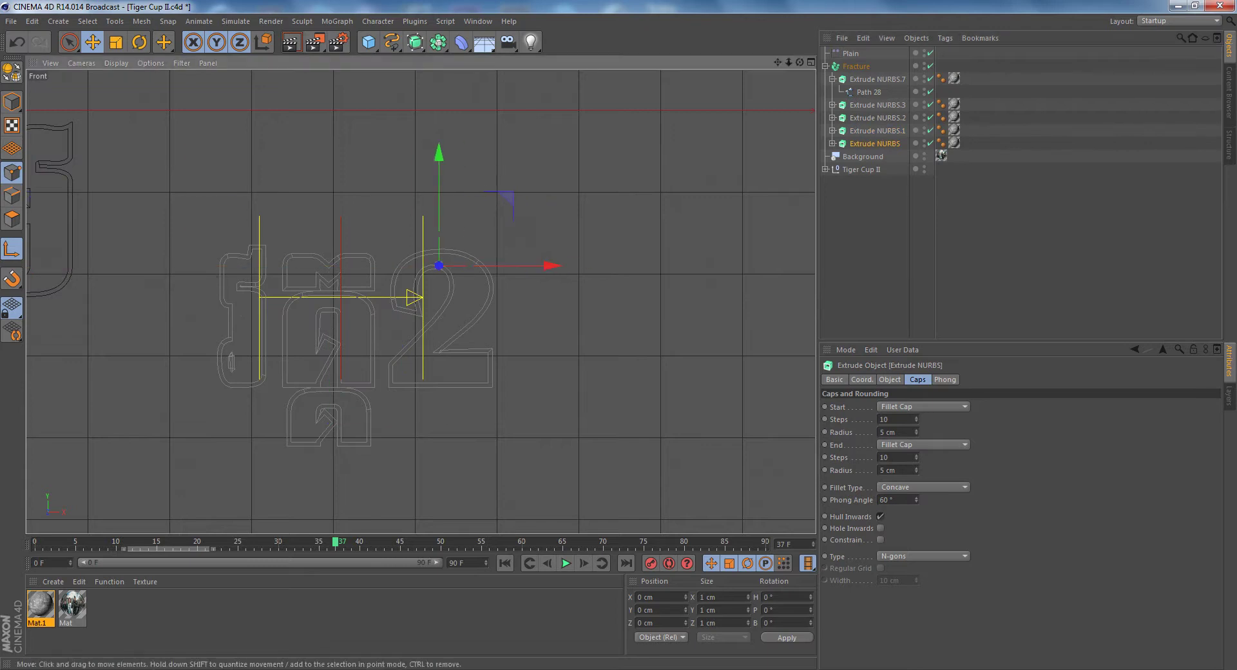
{"action": "left_click_drag", "start_coordinate": [439, 229], "coordinate": [443, 288]}
{"action": "left_click_drag", "start_coordinate": [553, 317], "coordinate": [555, 318]}
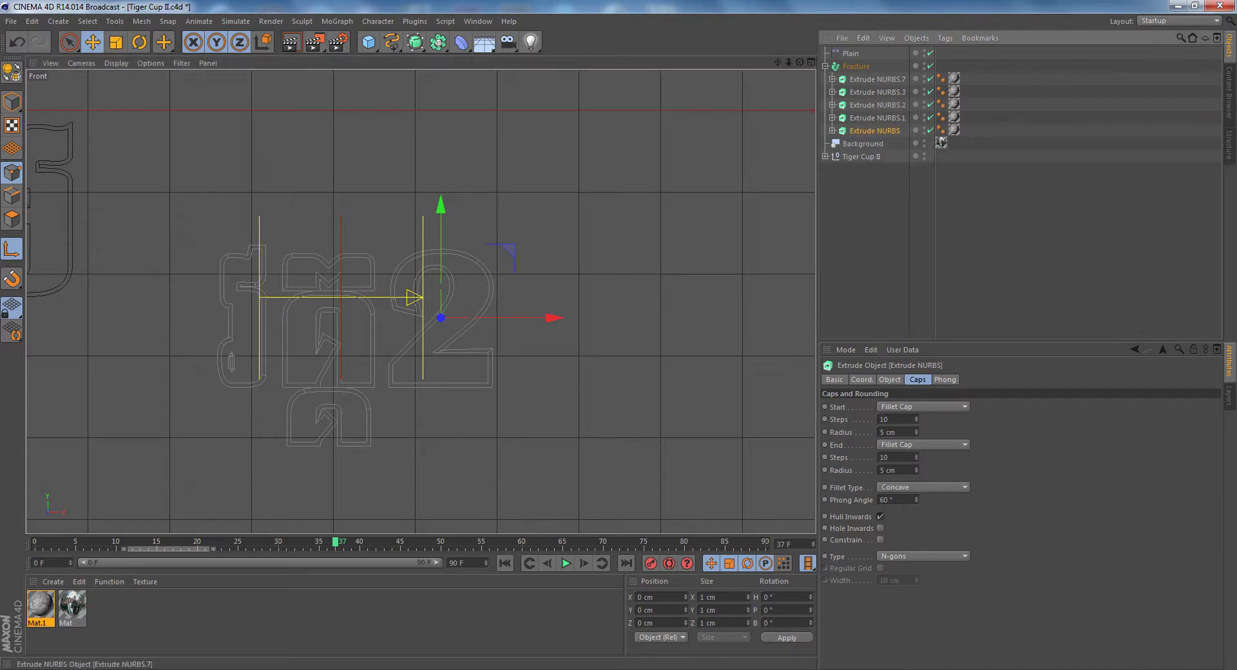
{"action": "left_click", "coordinate": [825, 66]}
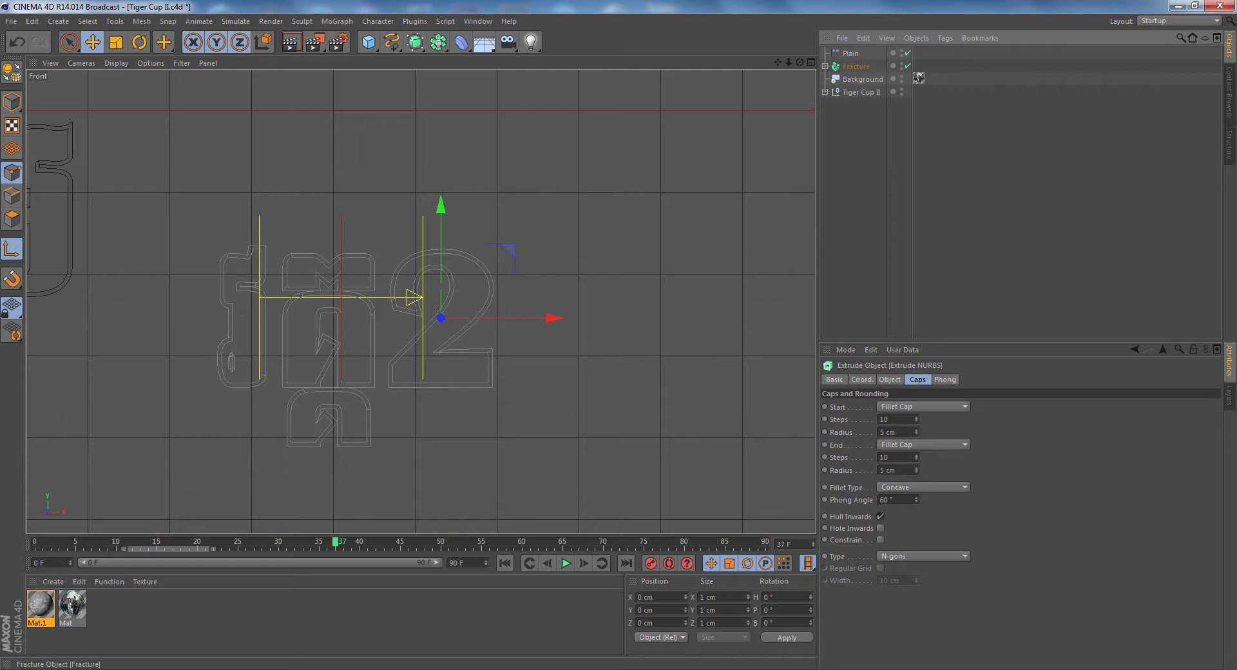
In Perspective view, give the Plain effector rotation with a 180° heading
{"action": "key", "text": "F1"}
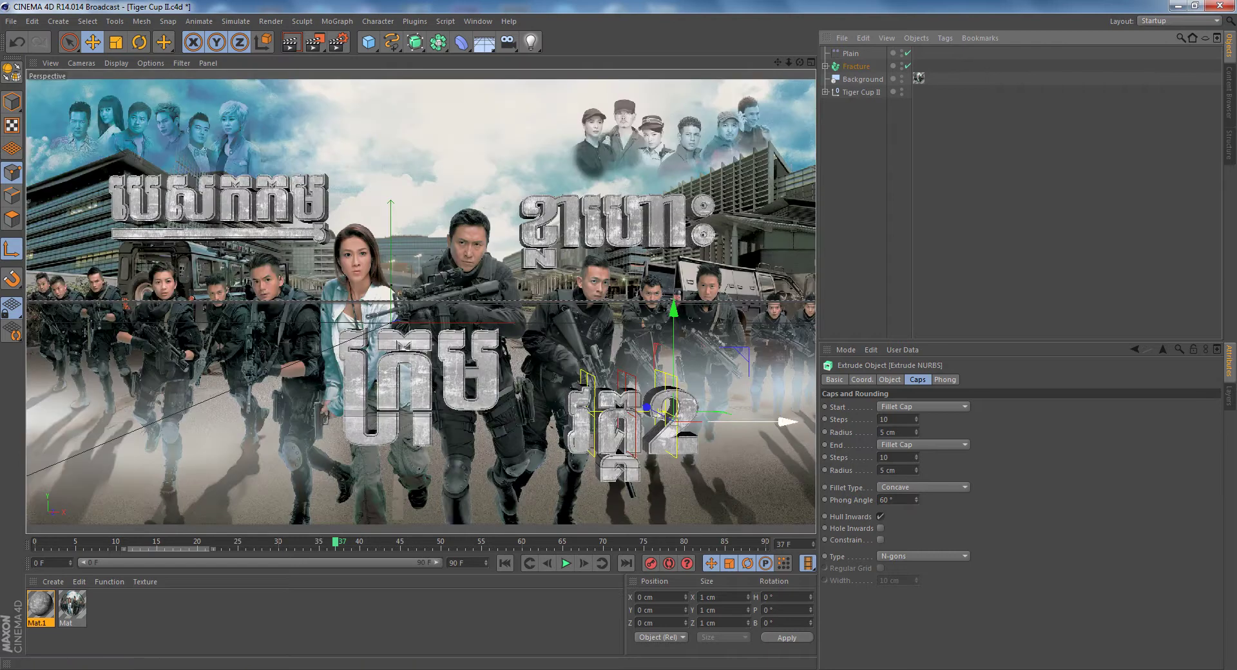
{"action": "left_click_drag", "start_coordinate": [709, 422], "coordinate": [650, 431]}
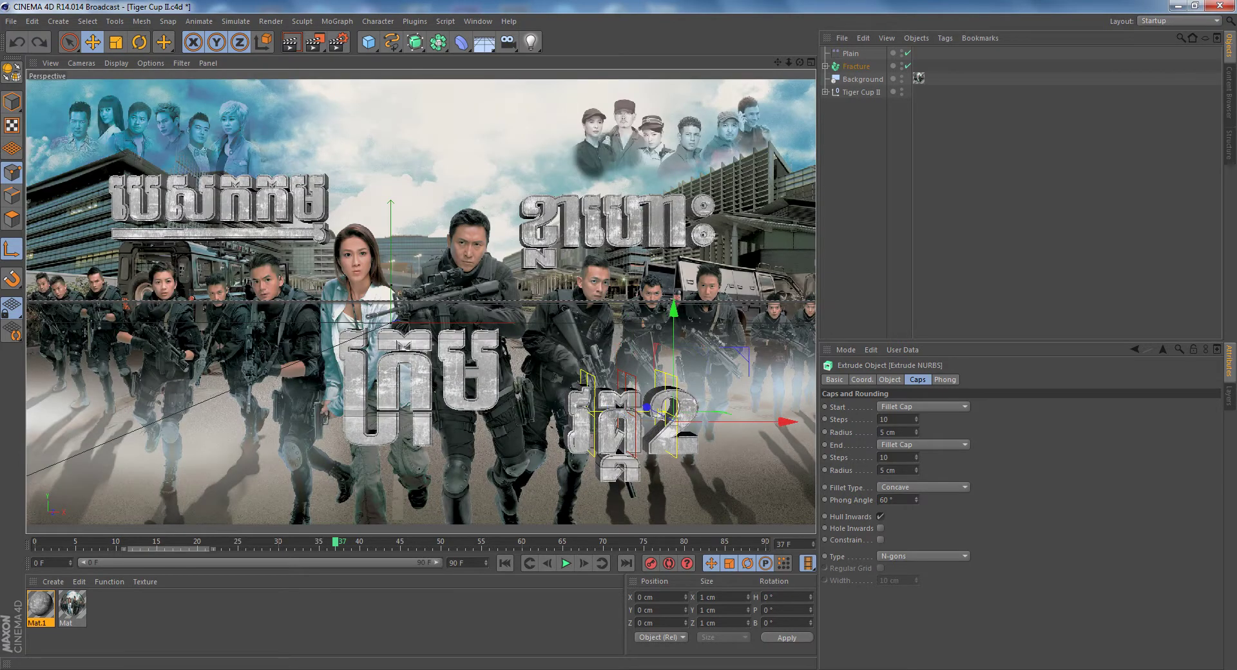
{"action": "left_click", "coordinate": [851, 53]}
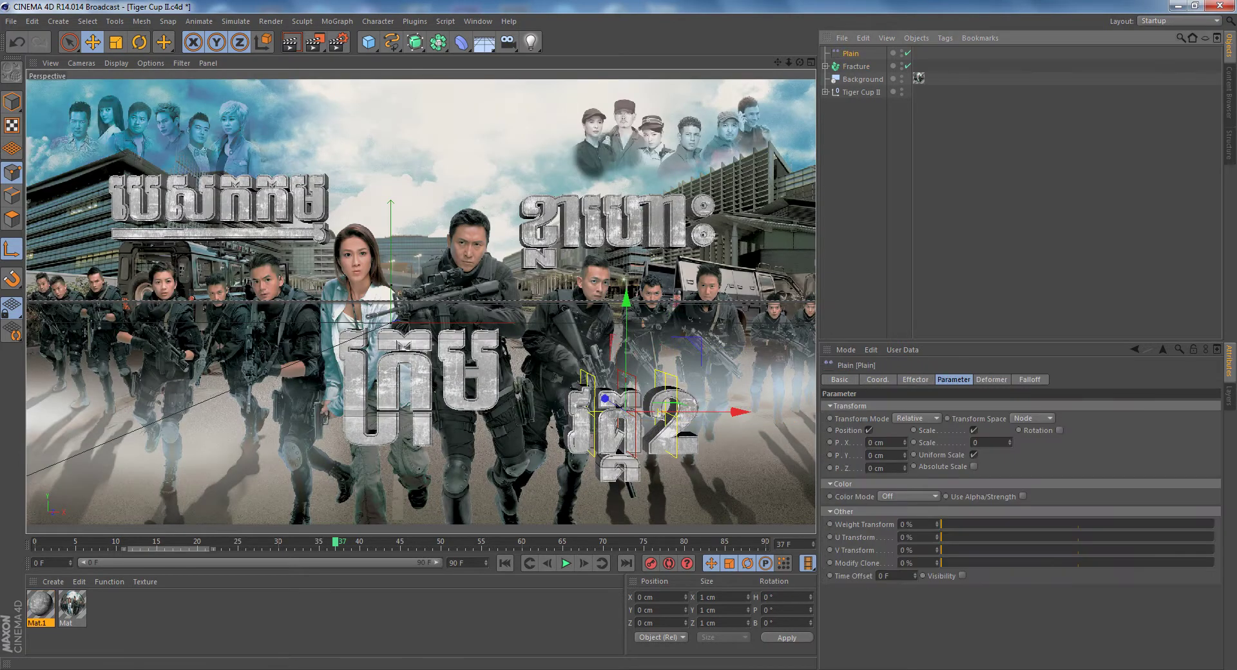
{"action": "mouse_move", "coordinate": [1010, 442]}
{"action": "left_mouse_down"}
{"action": "mouse_move", "coordinate": [1009, 470]}
{"action": "mouse_move", "coordinate": [1010, 443]}
{"action": "left_mouse_up"}
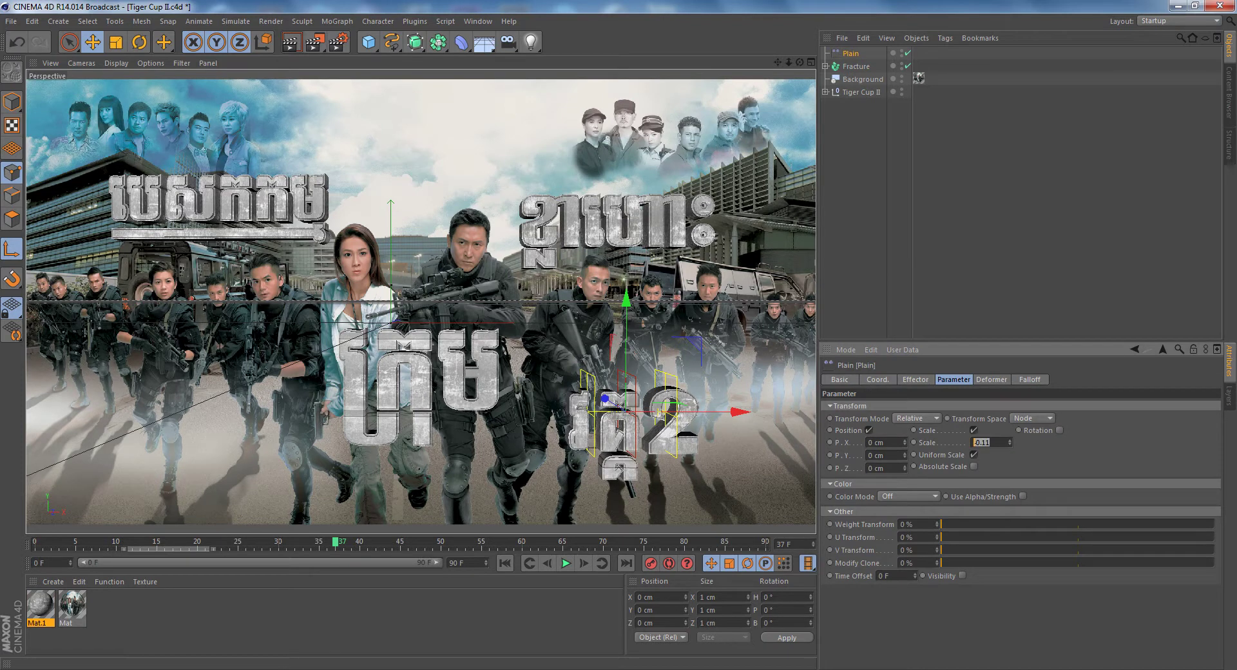
{"action": "key", "text": "Return"}
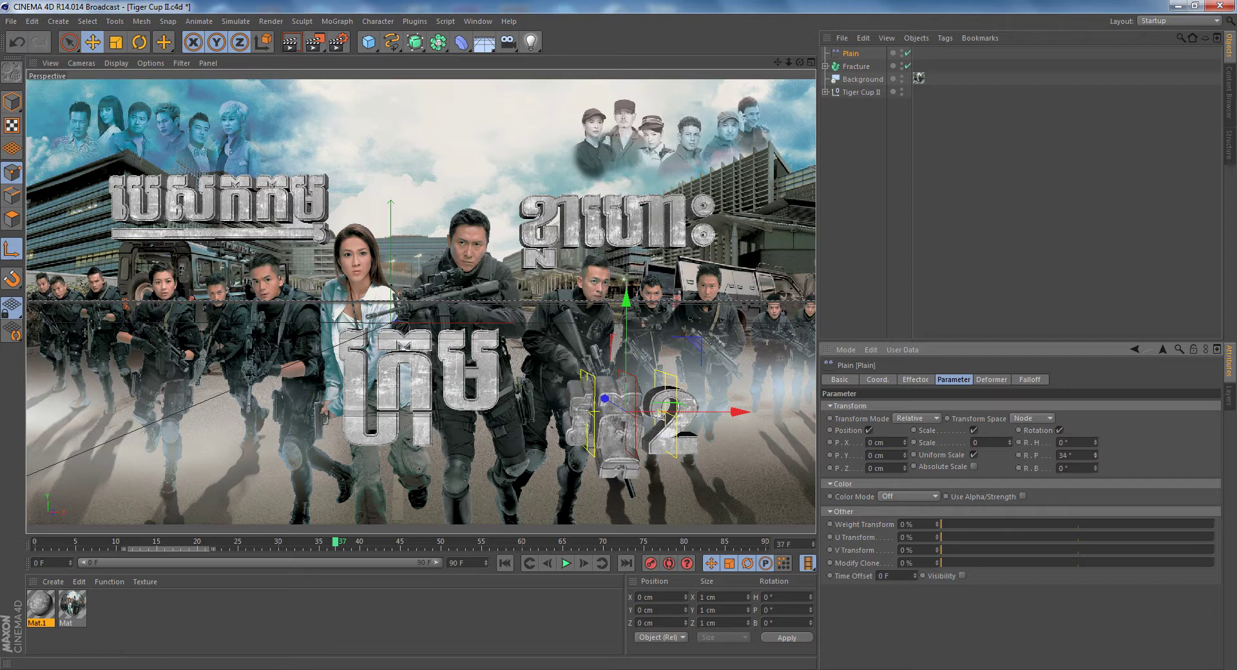
{"action": "key", "text": "ctrl+z"}
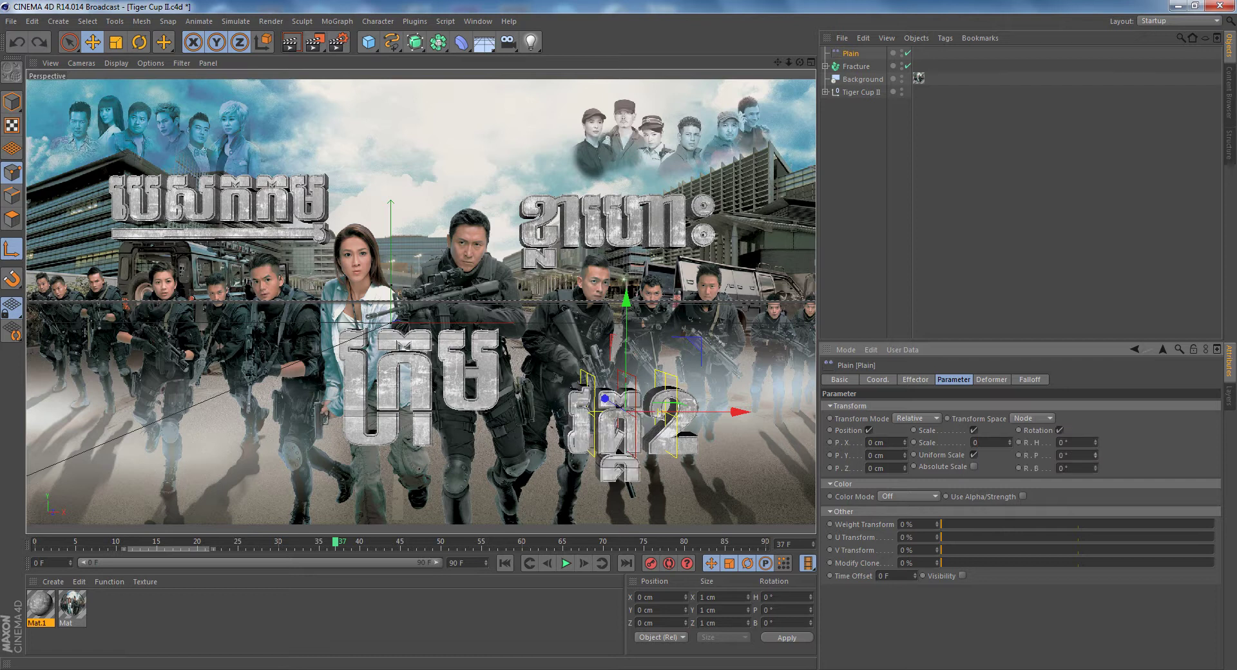
{"action": "left_click_drag", "start_coordinate": [1095, 468], "coordinate": [1096, 461]}
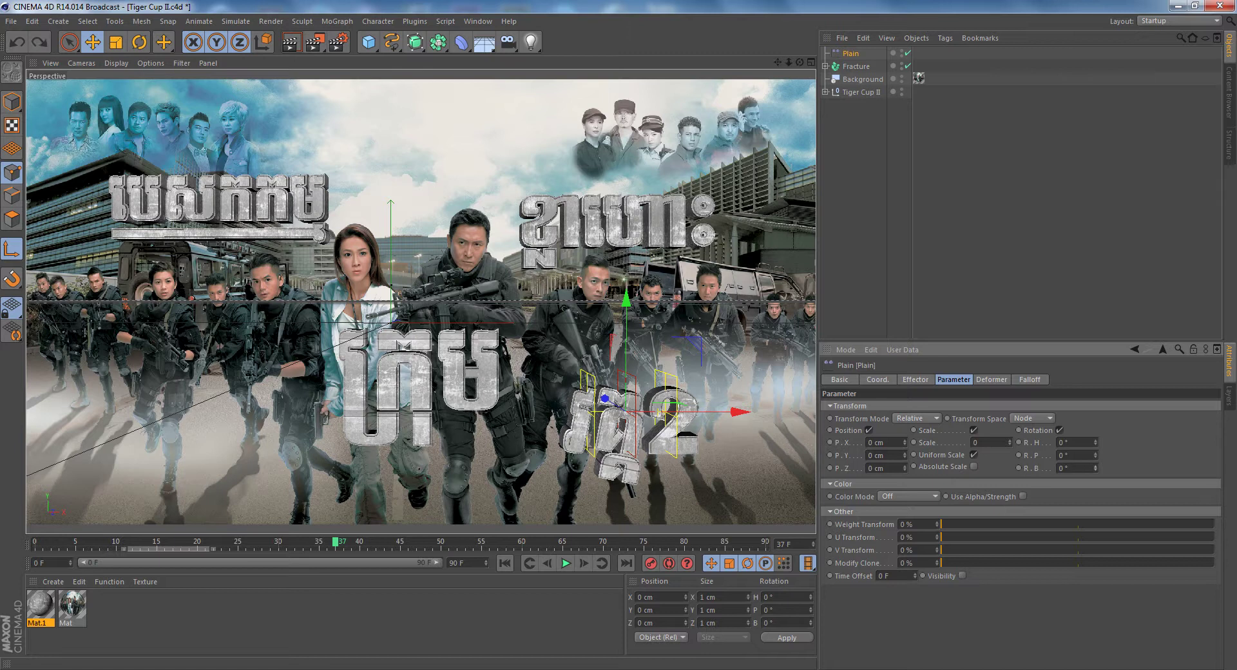
{"action": "left_click_drag", "start_coordinate": [1095, 442], "coordinate": [1095, 419]}
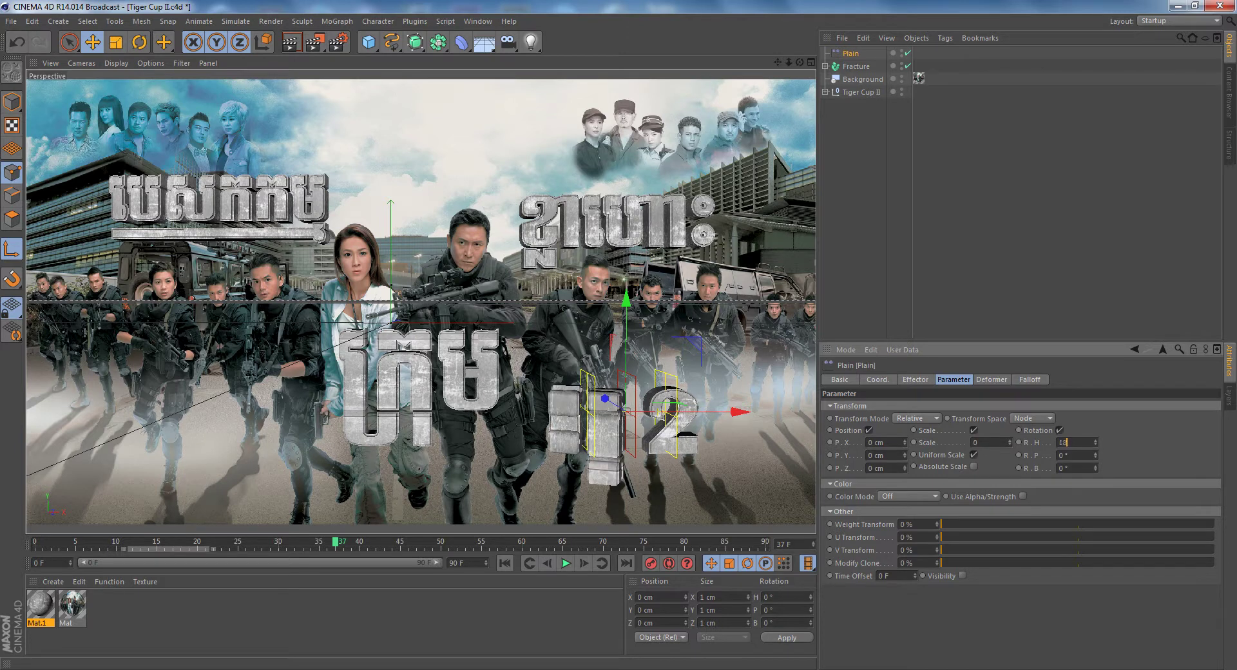
{"action": "type", "text": "0"}
{"action": "key", "text": "Return"}
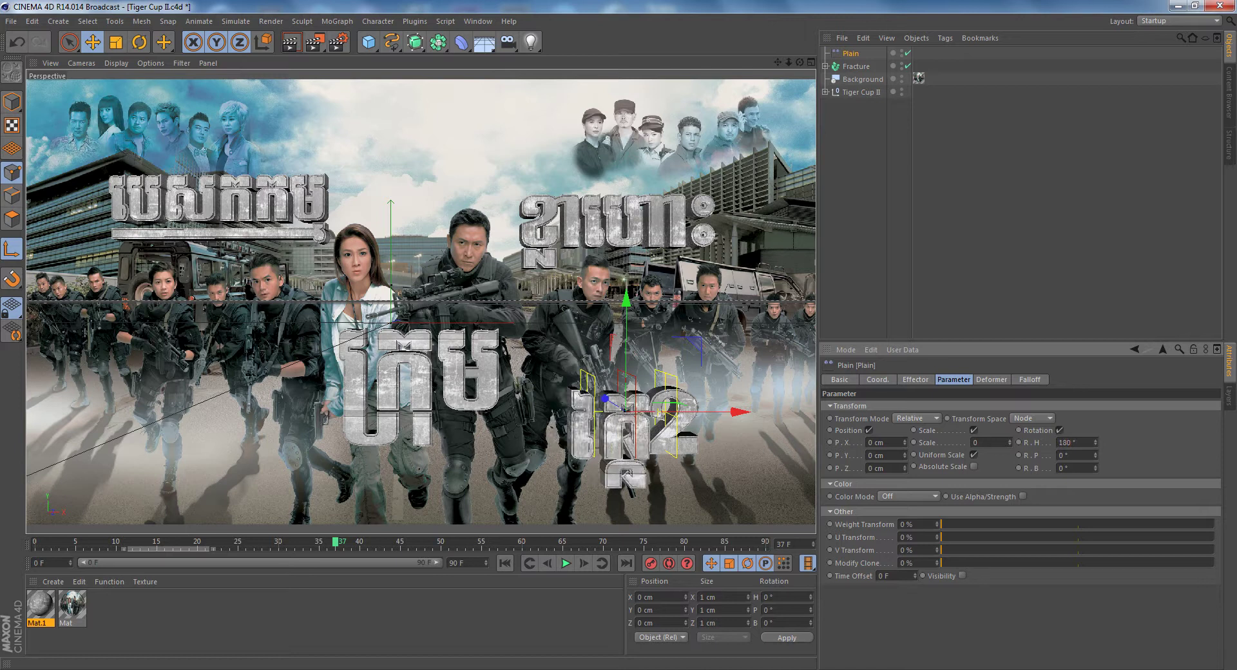
Set Plain's heading rotation to 360° and scale to 1 while sliding the effector along X
{"action": "left_click_drag", "start_coordinate": [741, 411], "coordinate": [543, 410]}
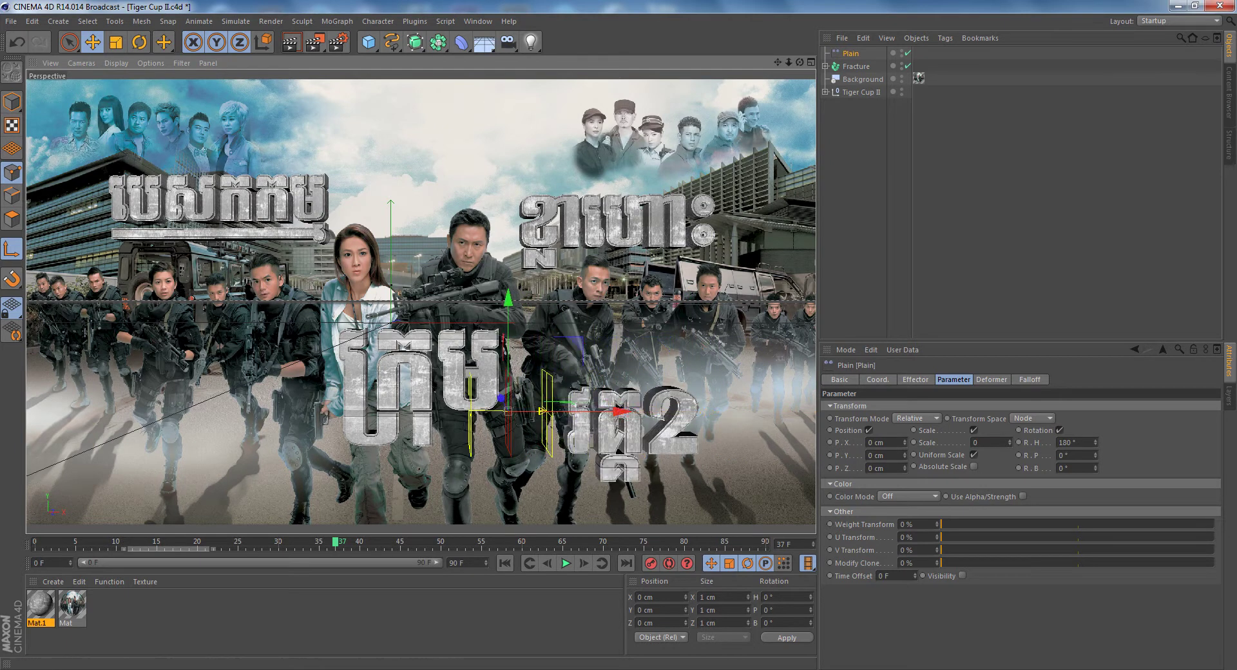
{"action": "left_click", "coordinate": [1060, 442]}
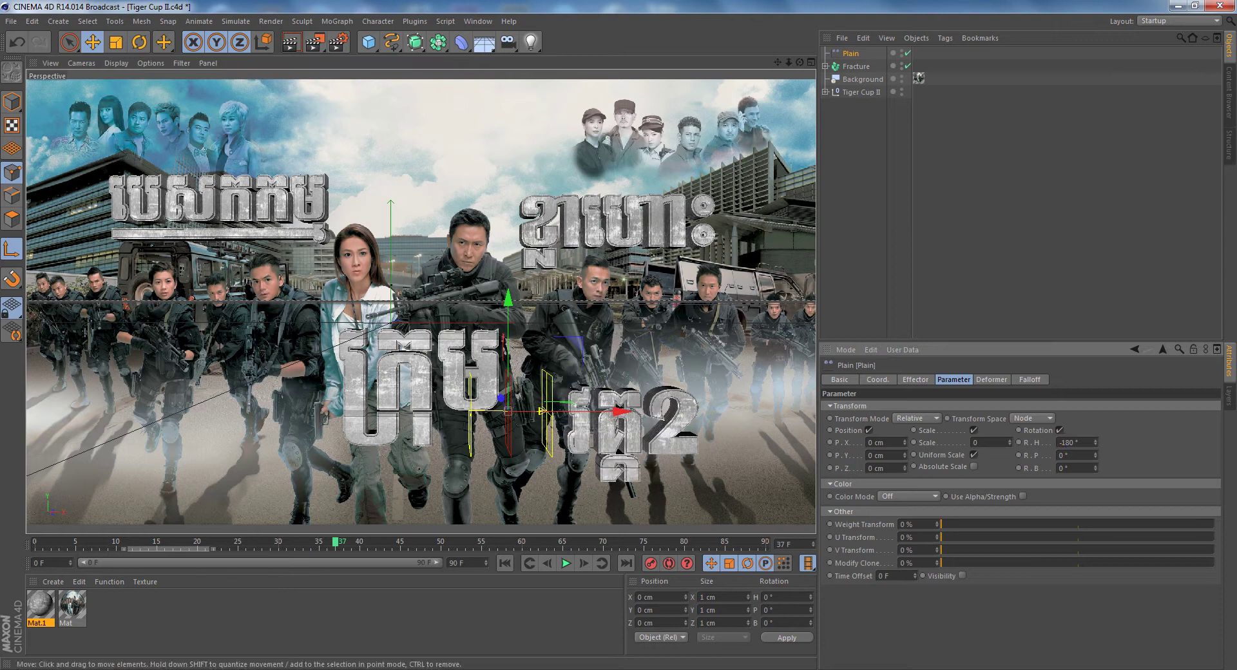
{"action": "mouse_move", "coordinate": [619, 410]}
{"action": "left_mouse_down"}
{"action": "mouse_move", "coordinate": [711, 411]}
{"action": "mouse_move", "coordinate": [643, 411]}
{"action": "left_mouse_up"}
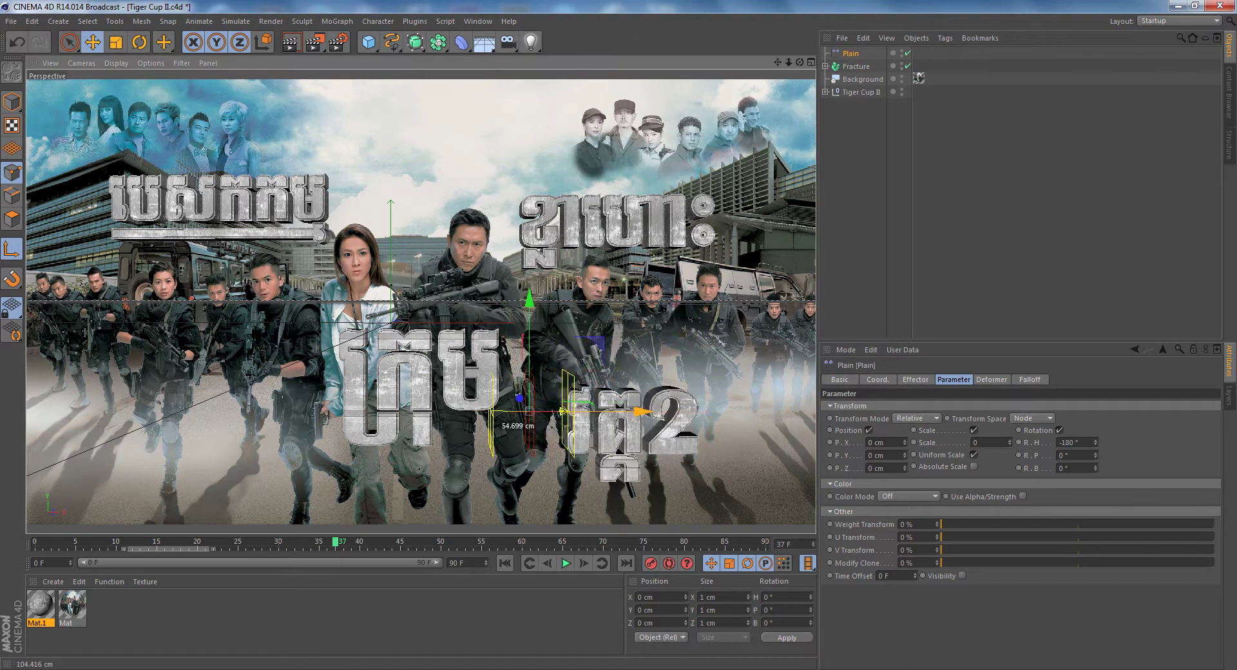
{"action": "double_click", "coordinate": [1070, 442]}
{"action": "type", "text": "360"}
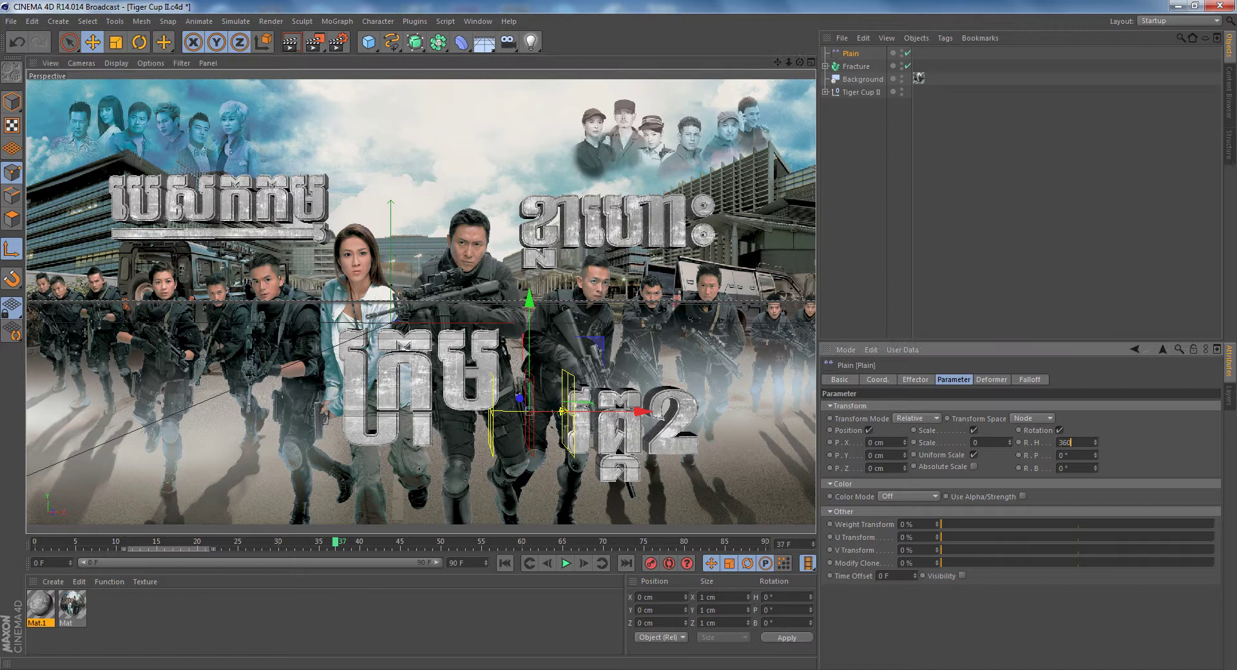
{"action": "key", "text": "Return"}
{"action": "mouse_move", "coordinate": [641, 411]}
{"action": "left_mouse_down"}
{"action": "mouse_move", "coordinate": [601, 411]}
{"action": "mouse_move", "coordinate": [692, 411]}
{"action": "left_mouse_up"}
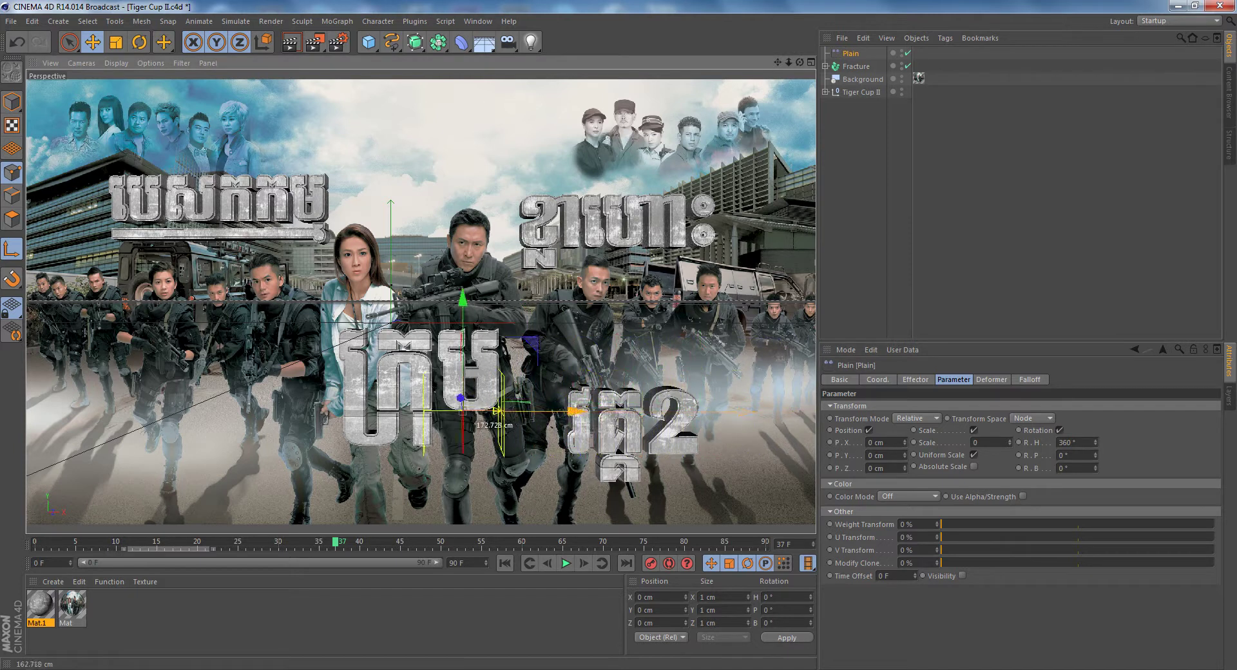
{"action": "left_click_drag", "start_coordinate": [693, 411], "coordinate": [606, 411]}
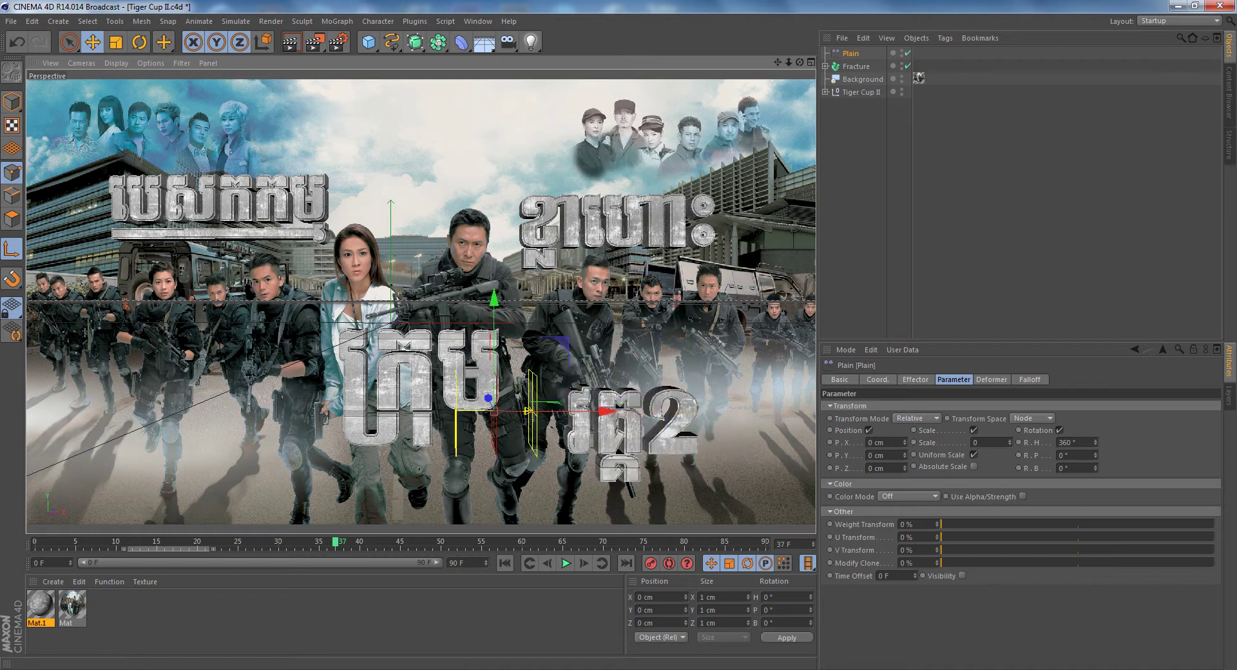
{"action": "left_click", "coordinate": [1009, 440]}
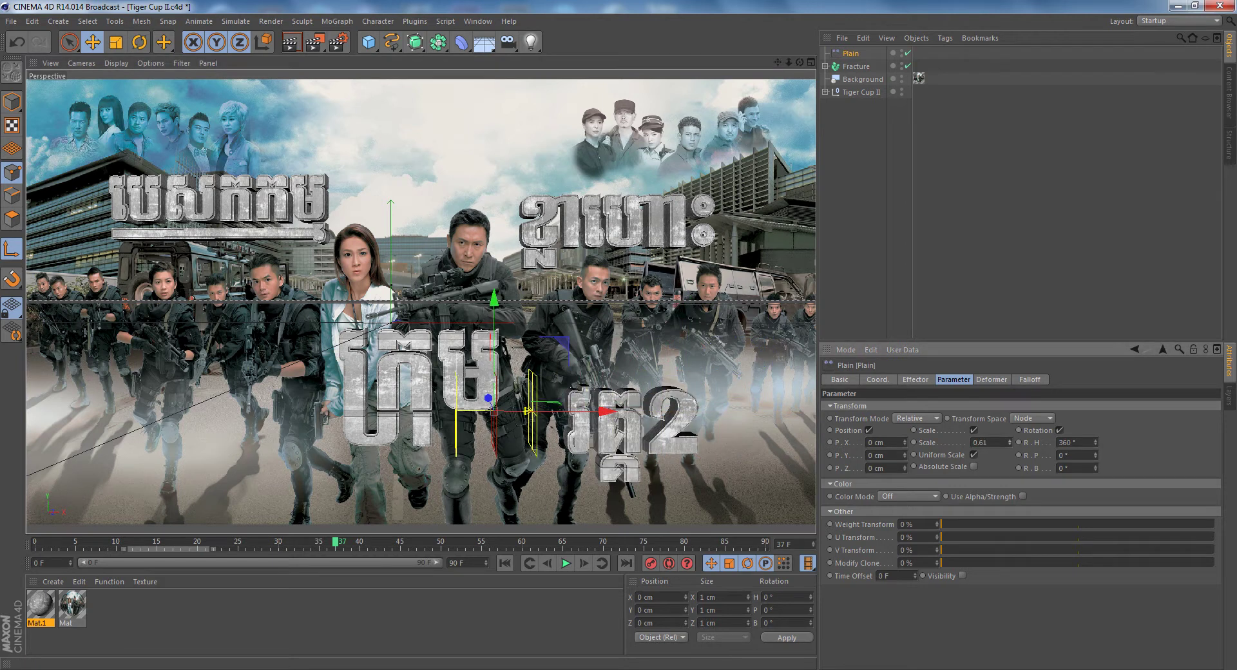
{"action": "left_click_drag", "start_coordinate": [528, 411], "coordinate": [638, 411]}
{"action": "left_click_drag", "start_coordinate": [1010, 442], "coordinate": [1010, 485]}
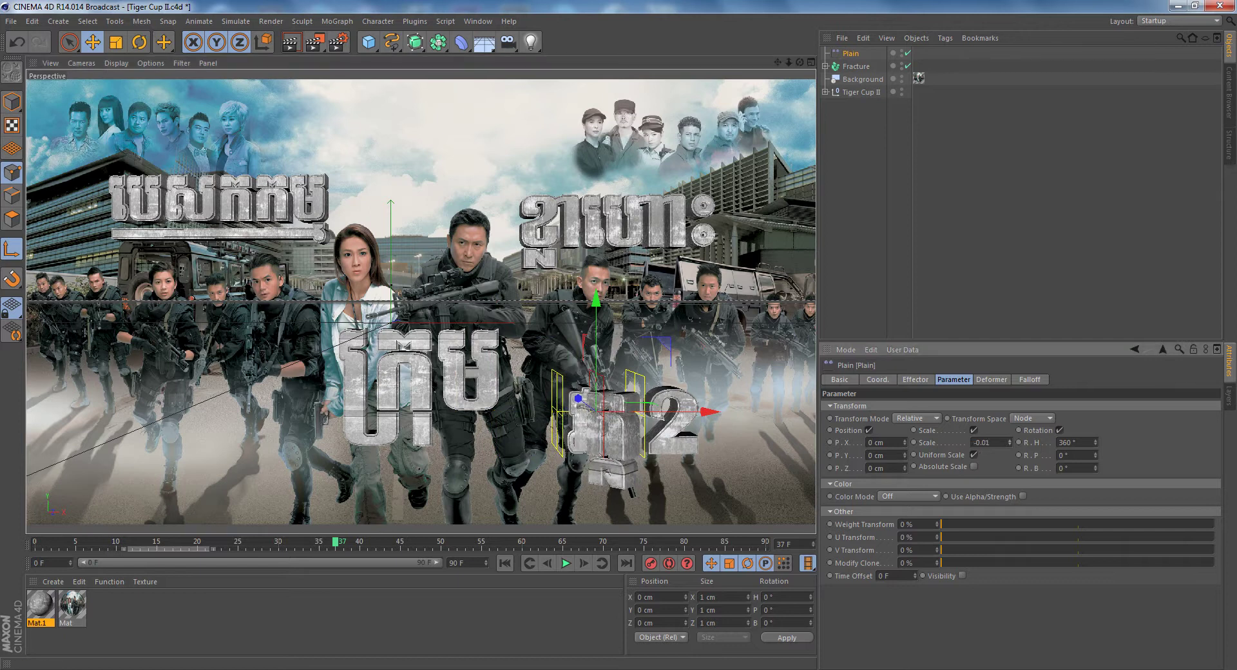
{"action": "left_click_drag", "start_coordinate": [709, 411], "coordinate": [748, 411]}
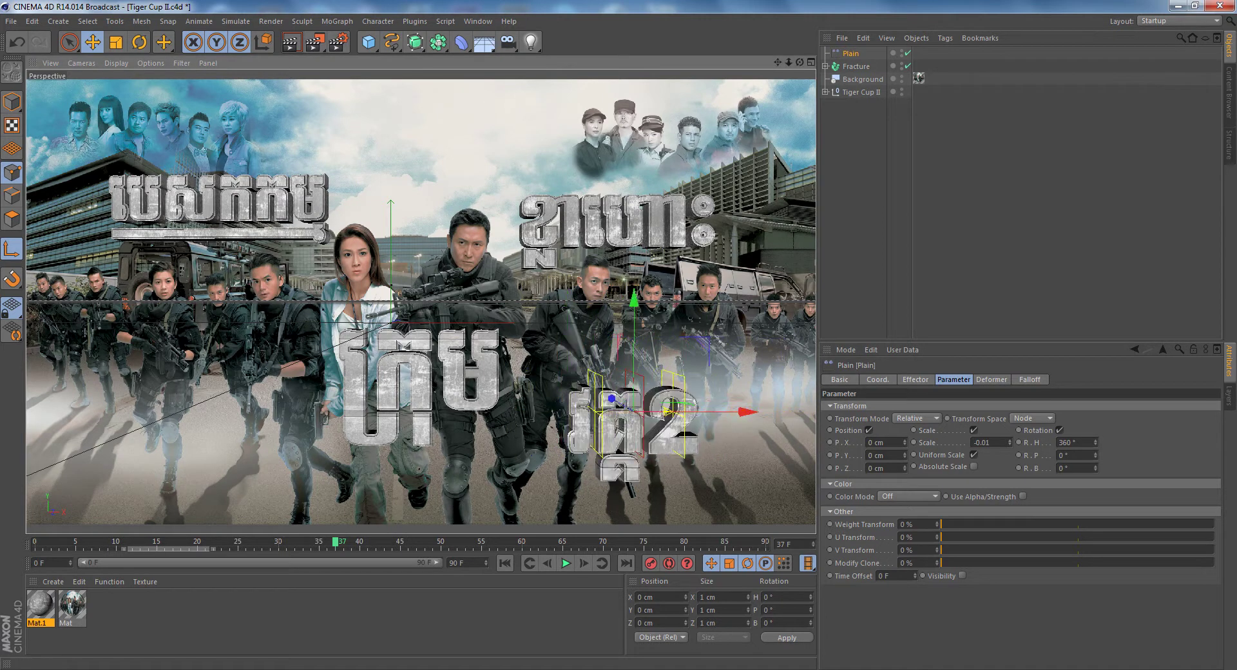
{"action": "double_click", "coordinate": [983, 443]}
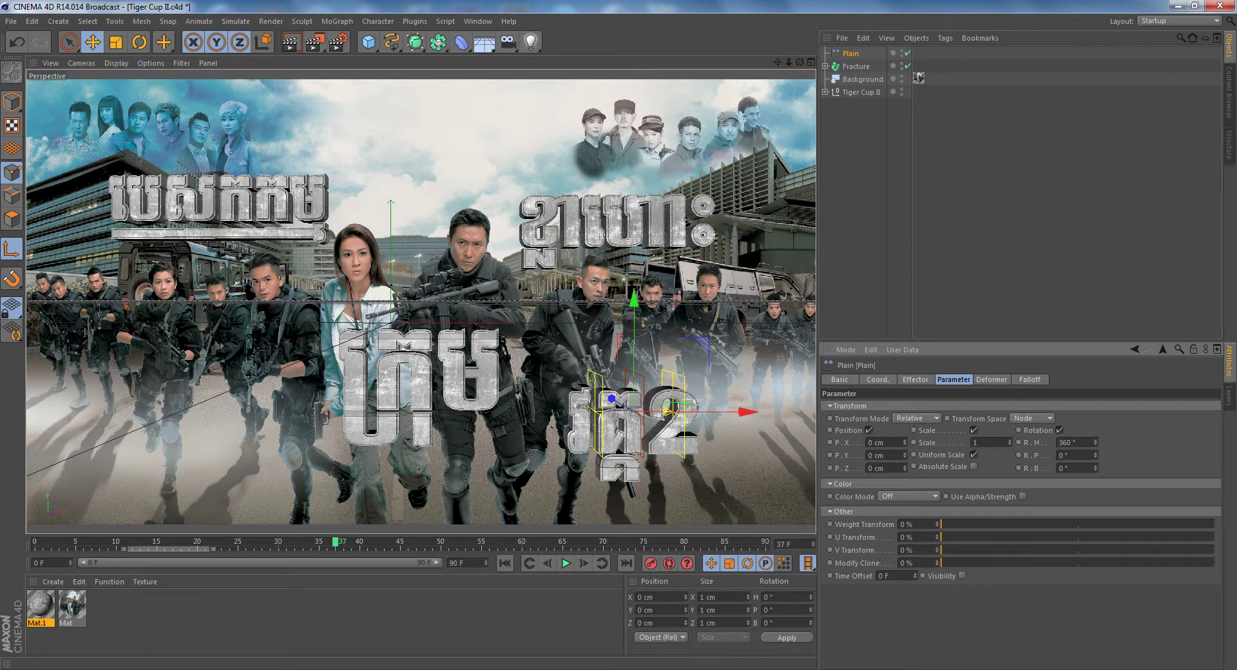
{"action": "key", "text": "Return"}
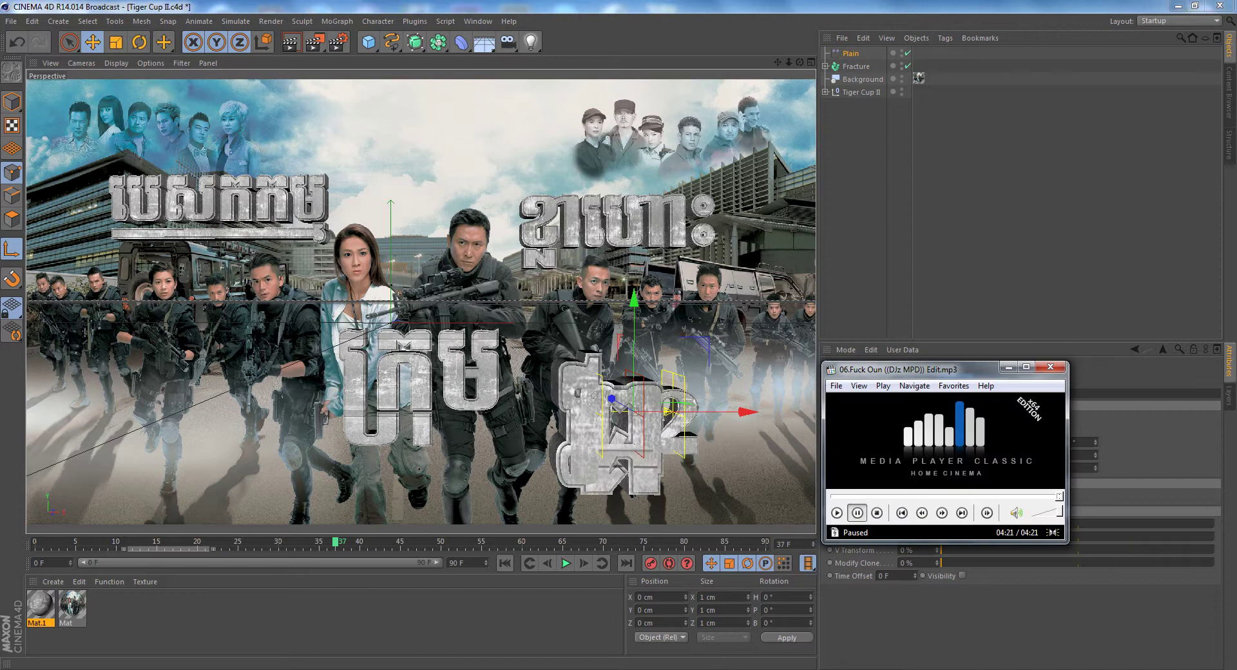
Start the media player and browse to the DJz MPD Vol 06 folder on drive E
{"action": "left_click", "coordinate": [837, 513]}
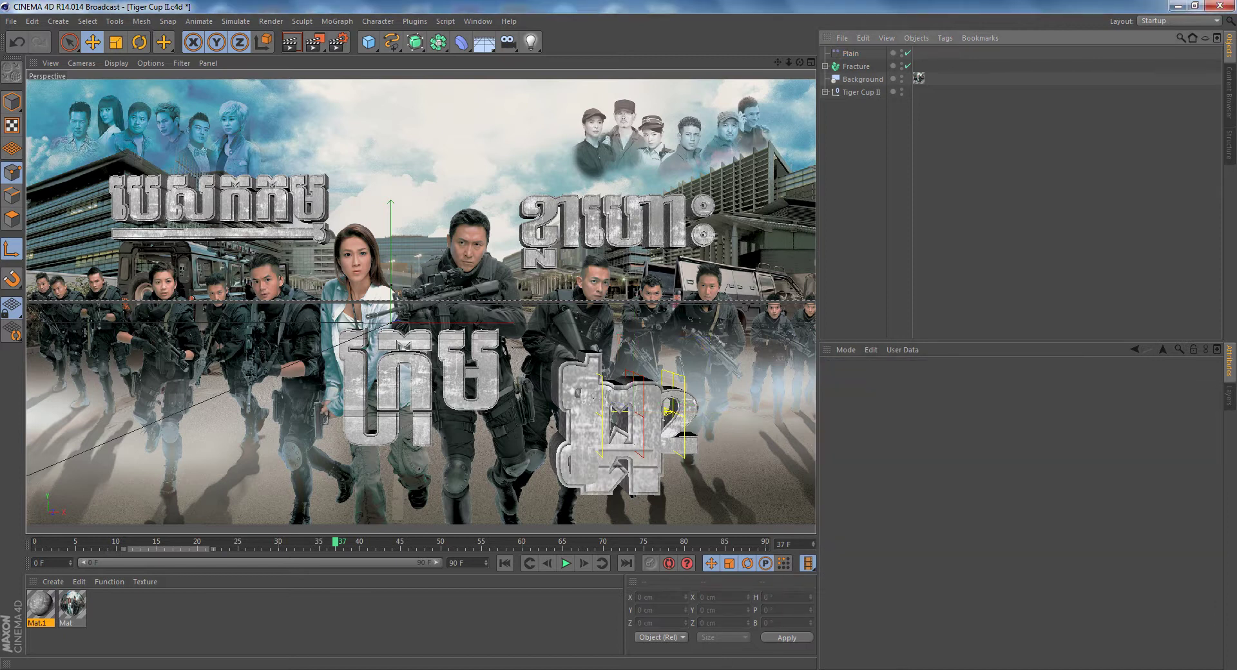
{"action": "key", "text": "super+e"}
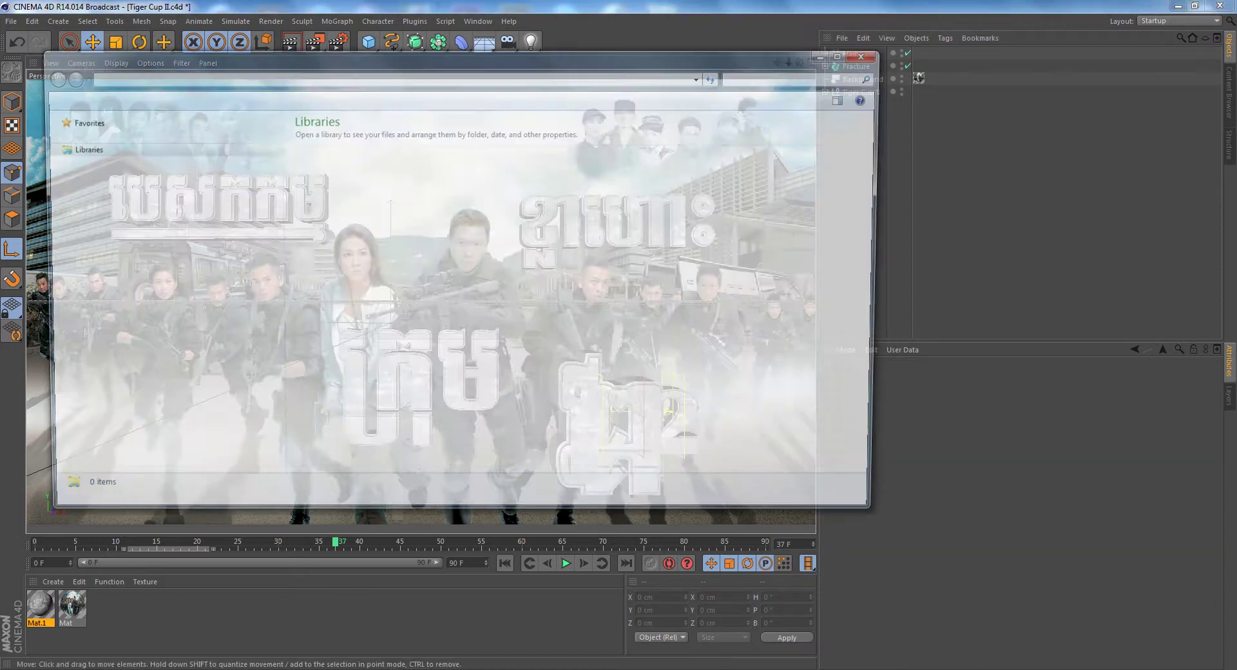
{"action": "left_click", "coordinate": [98, 324]}
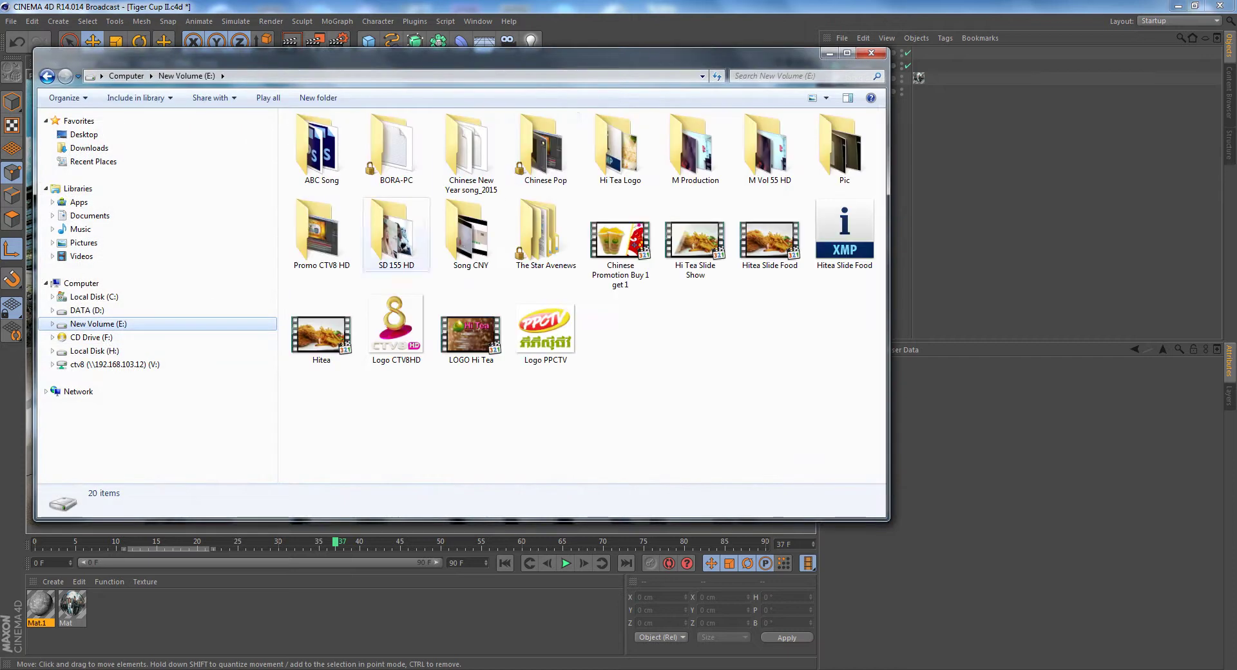
{"action": "double_click", "coordinate": [830, 155]}
{"action": "double_click", "coordinate": [329, 175]}
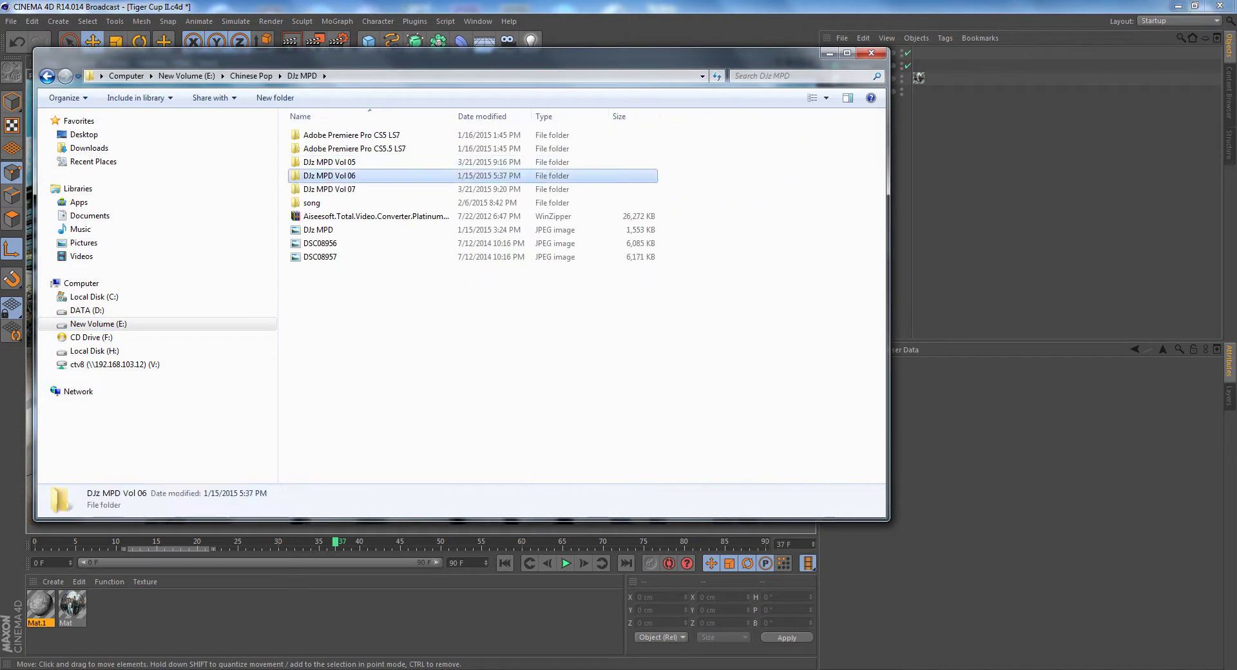
Select the five MP3 tracks, play them in MPC-HC, and close both windows
{"action": "left_click_drag", "start_coordinate": [338, 306], "coordinate": [341, 148]}
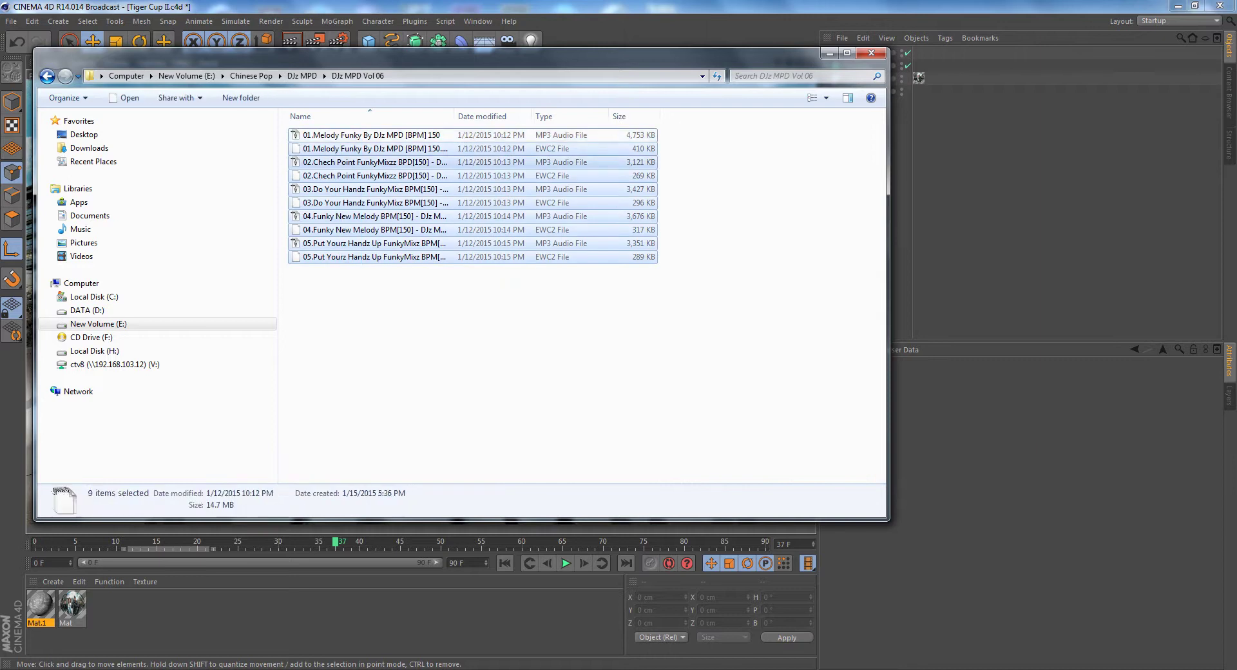
{"action": "left_click", "coordinate": [361, 162]}
{"action": "left_click", "coordinate": [361, 134], "text": "ctrl"}
{"action": "left_click", "coordinate": [361, 189], "text": "ctrl"}
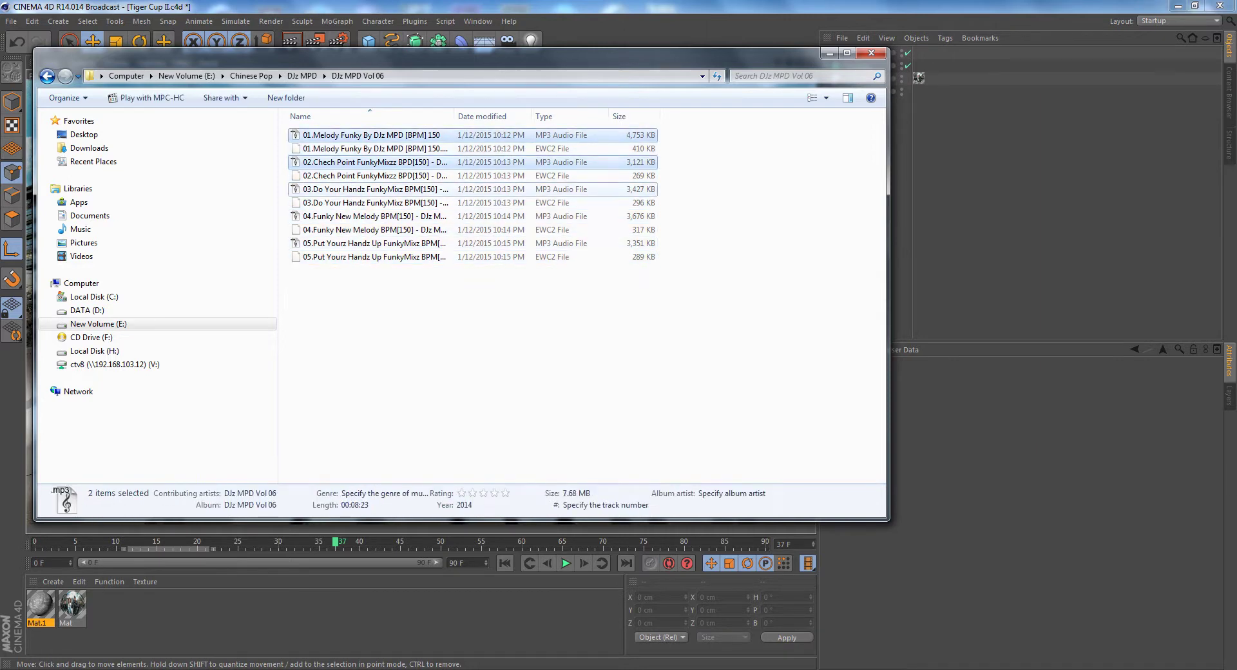
{"action": "left_click", "coordinate": [361, 216], "text": "ctrl"}
{"action": "left_click", "coordinate": [361, 243], "text": "ctrl"}
{"action": "mouse_move", "coordinate": [605, 136]}
{"action": "left_mouse_down"}
{"action": "mouse_move", "coordinate": [696, 644]}
{"action": "mouse_move", "coordinate": [946, 438]}
{"action": "left_mouse_up"}
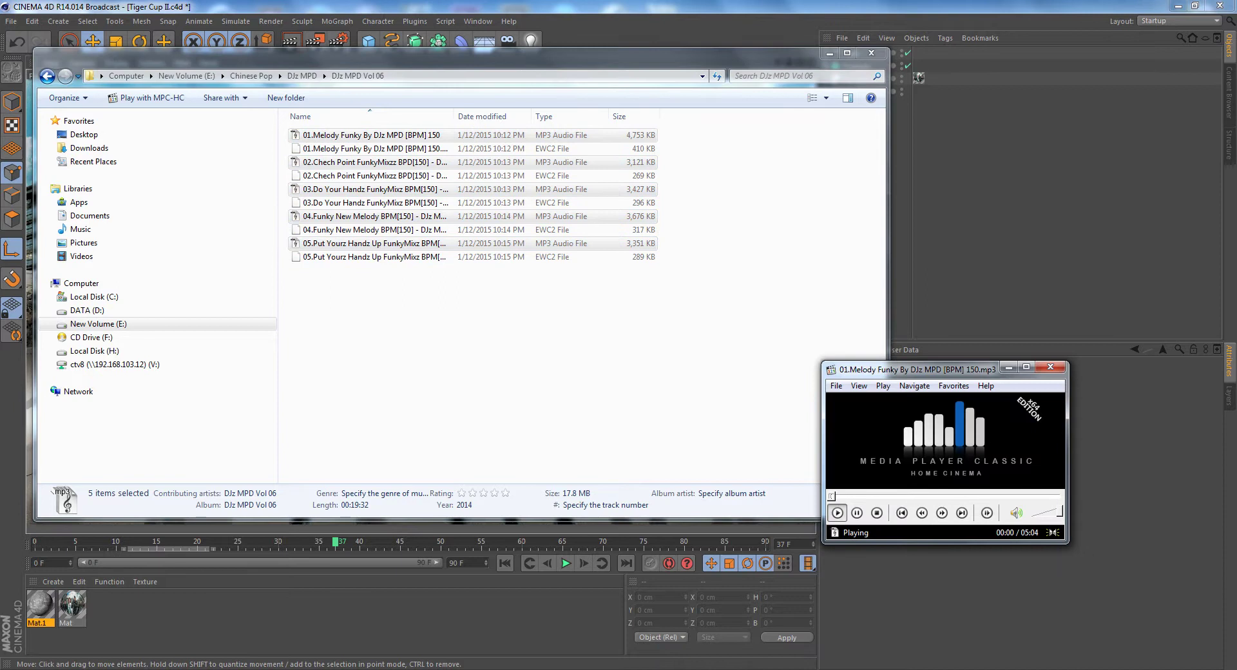
{"action": "left_click", "coordinate": [830, 53]}
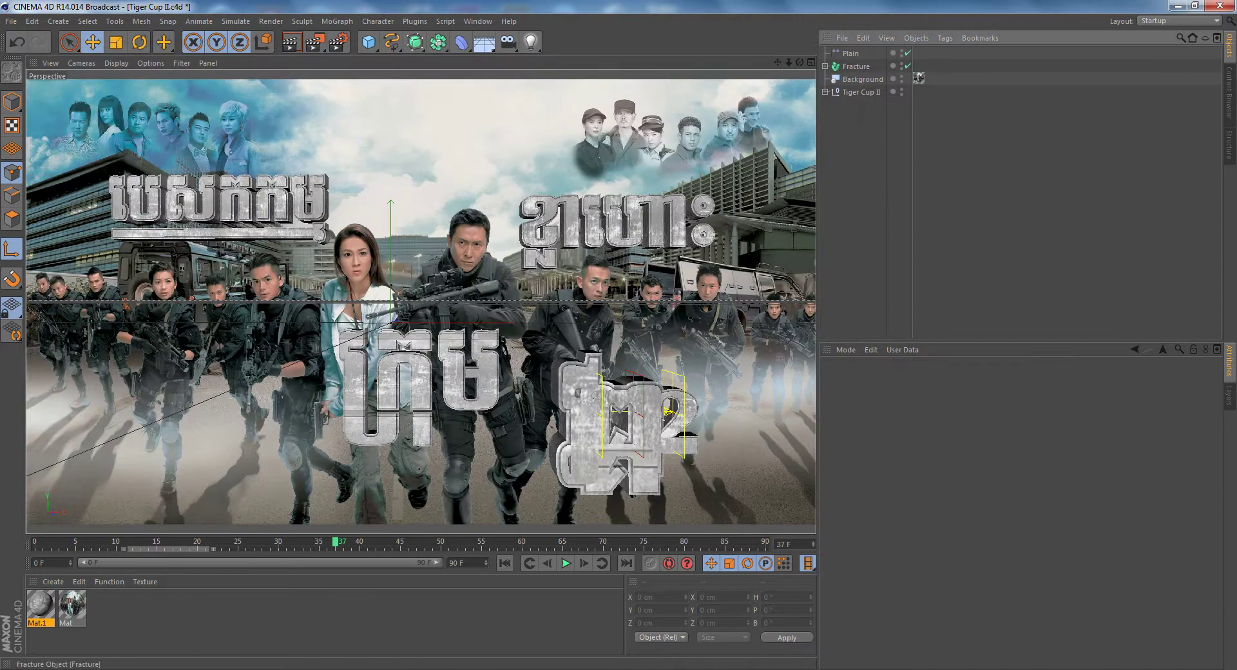
Set the Plain effector's uniform scale to -0.99 and slide it left across the 2 word
{"action": "left_click", "coordinate": [850, 53]}
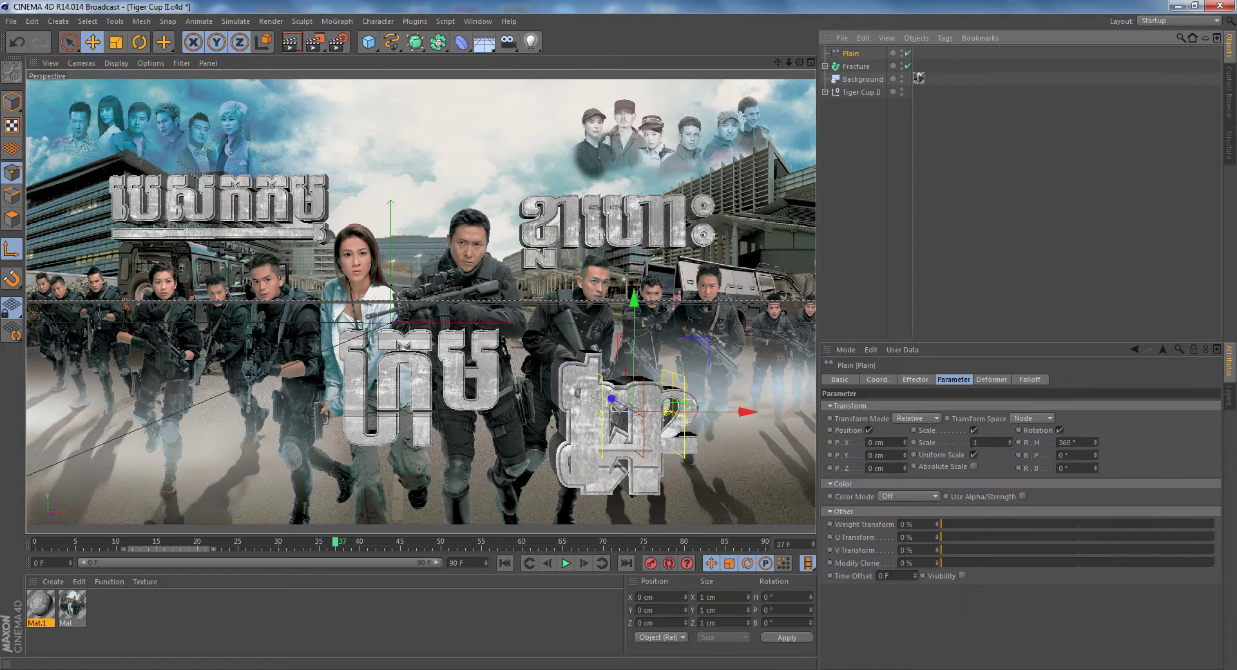
{"action": "left_click_drag", "start_coordinate": [1010, 442], "coordinate": [1010, 515]}
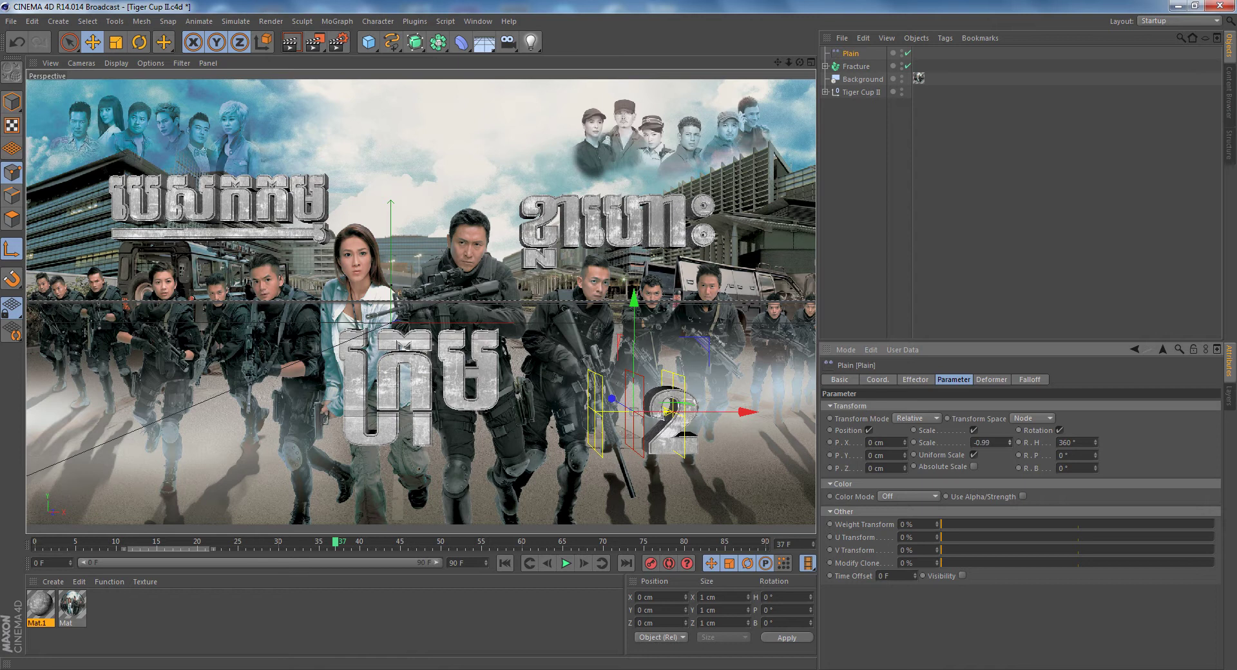
{"action": "left_click_drag", "start_coordinate": [674, 412], "coordinate": [549, 411]}
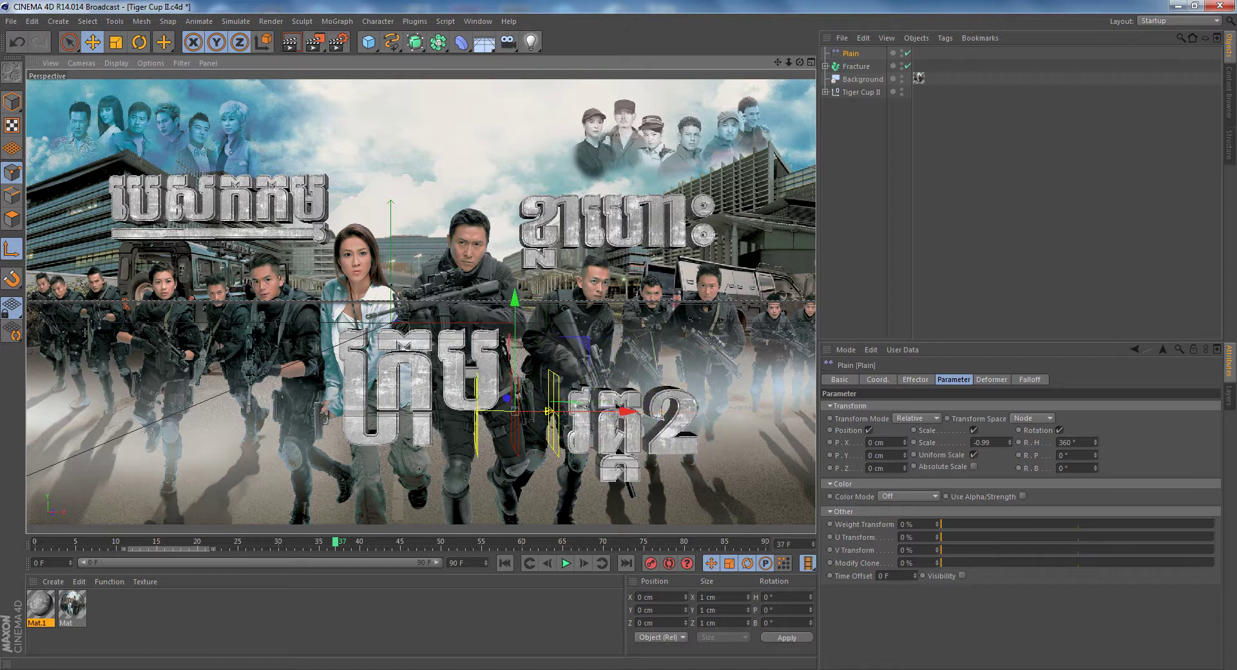
{"action": "left_click", "coordinate": [1030, 380]}
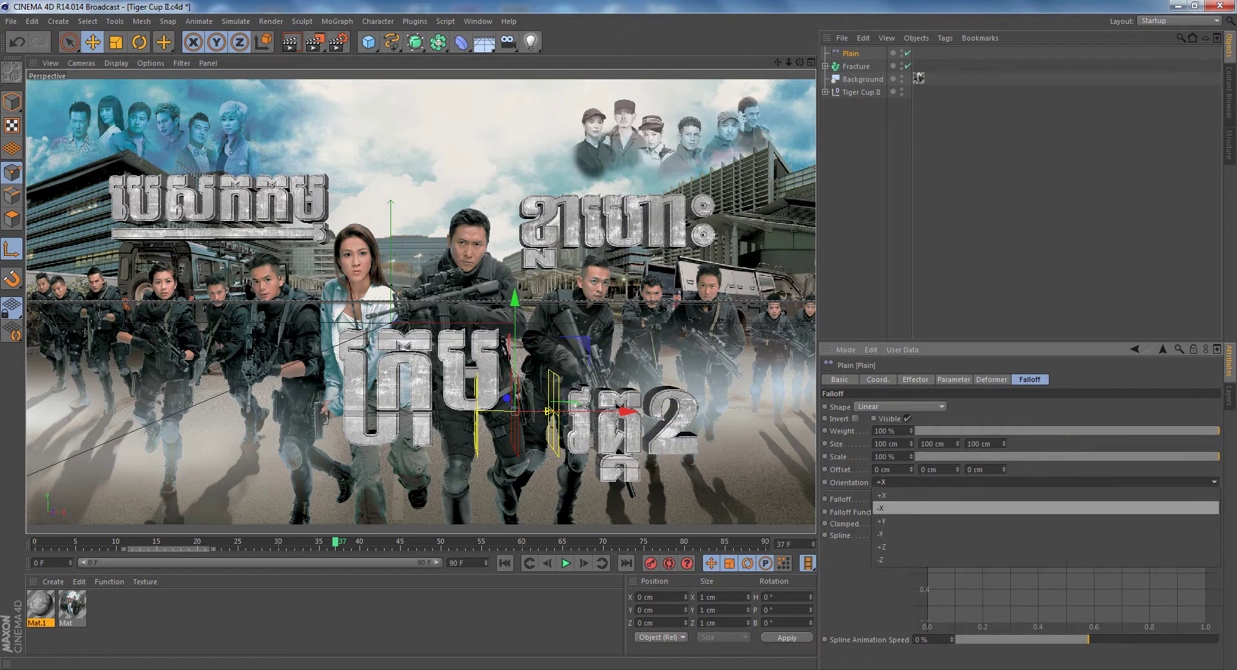
Point the falloff along -X and move the effector right past the word
{"action": "left_click_drag", "start_coordinate": [549, 411], "coordinate": [531, 411]}
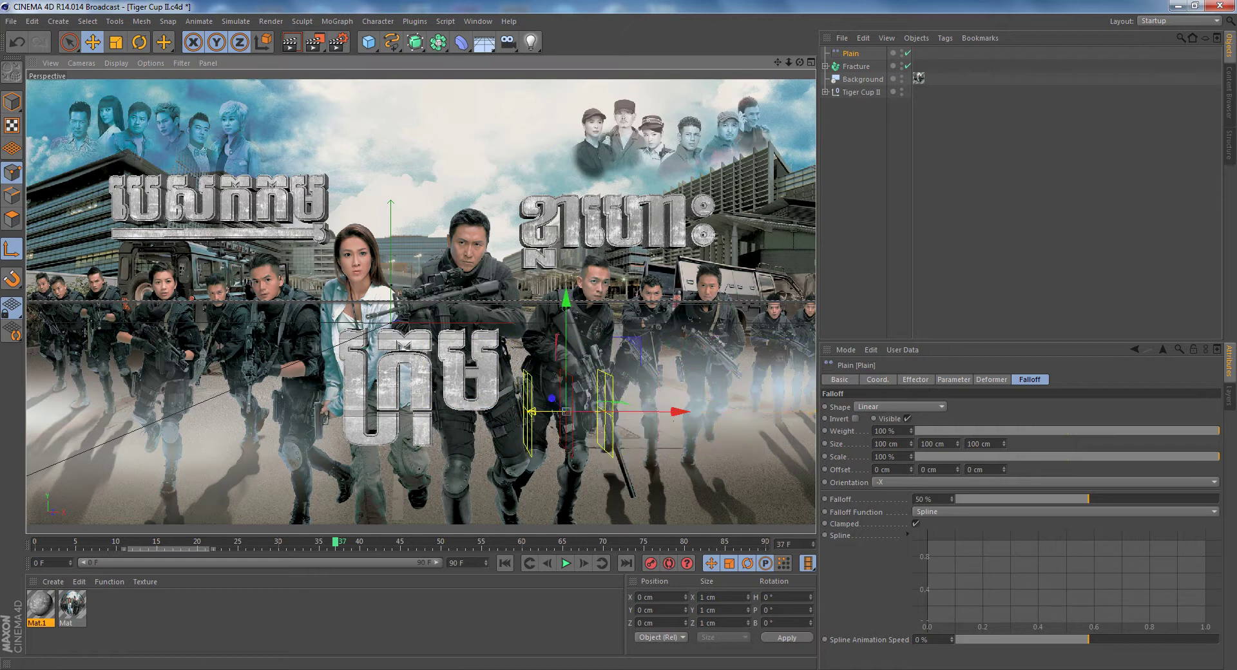
{"action": "mouse_move", "coordinate": [339, 541]}
{"action": "left_mouse_down"}
{"action": "mouse_move", "coordinate": [197, 541]}
{"action": "mouse_move", "coordinate": [238, 541]}
{"action": "left_mouse_up"}
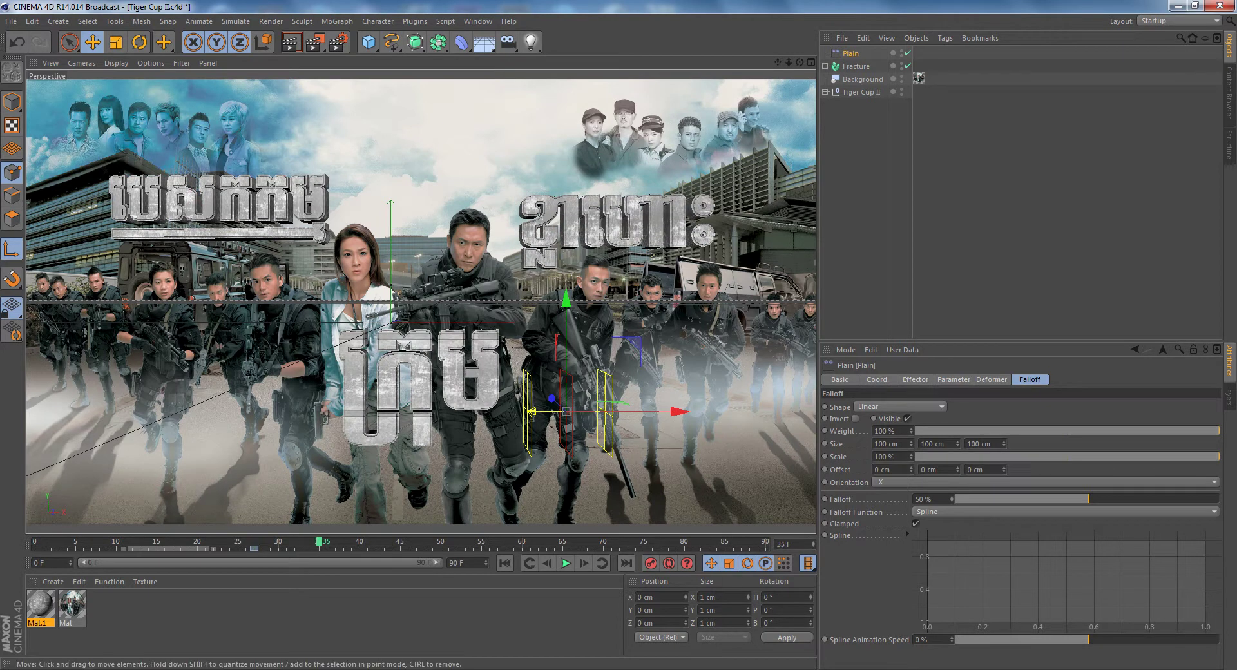
{"action": "left_click_drag", "start_coordinate": [619, 410], "coordinate": [678, 411]}
{"action": "left_click_drag", "start_coordinate": [592, 411], "coordinate": [655, 413]}
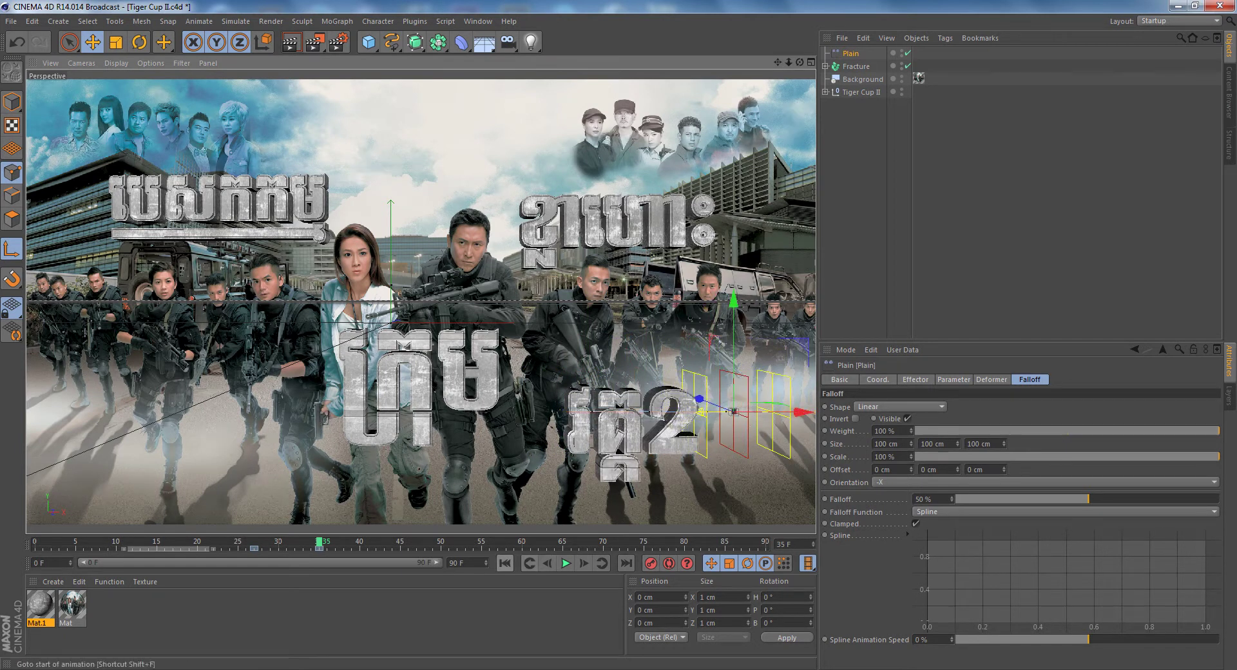
Rewind and play the animation twice to preview the pieces growing into place
{"action": "left_click", "coordinate": [504, 563]}
{"action": "left_click", "coordinate": [566, 563]}
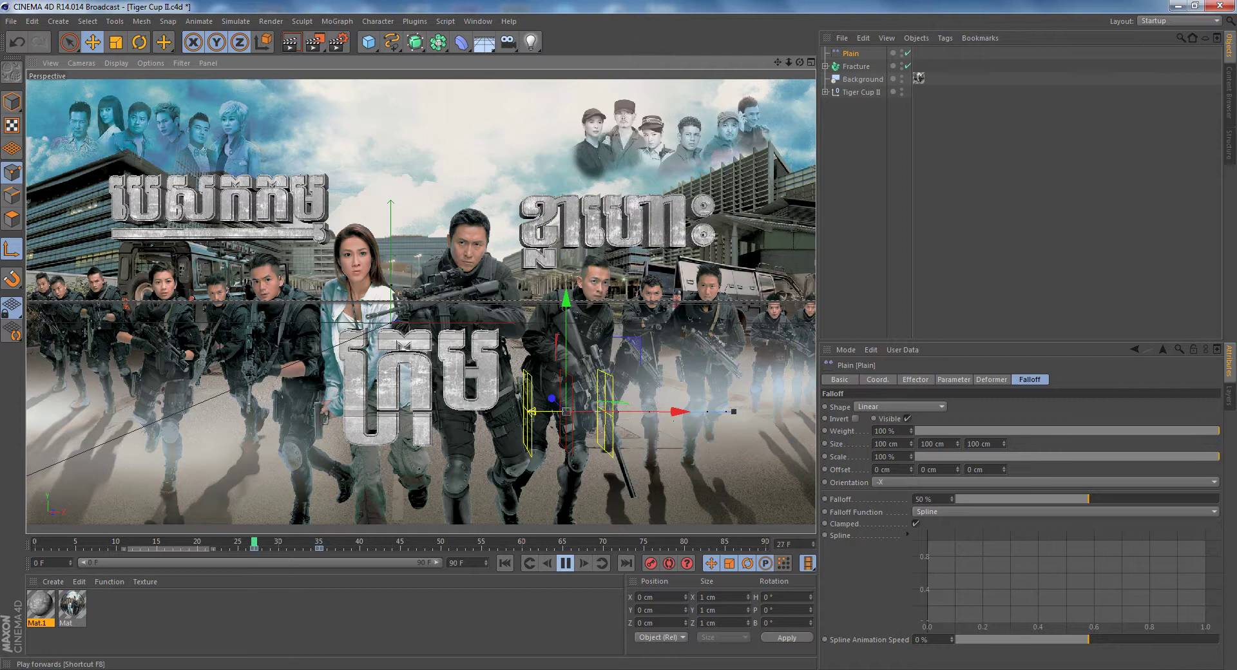
{"action": "left_click", "coordinate": [566, 563]}
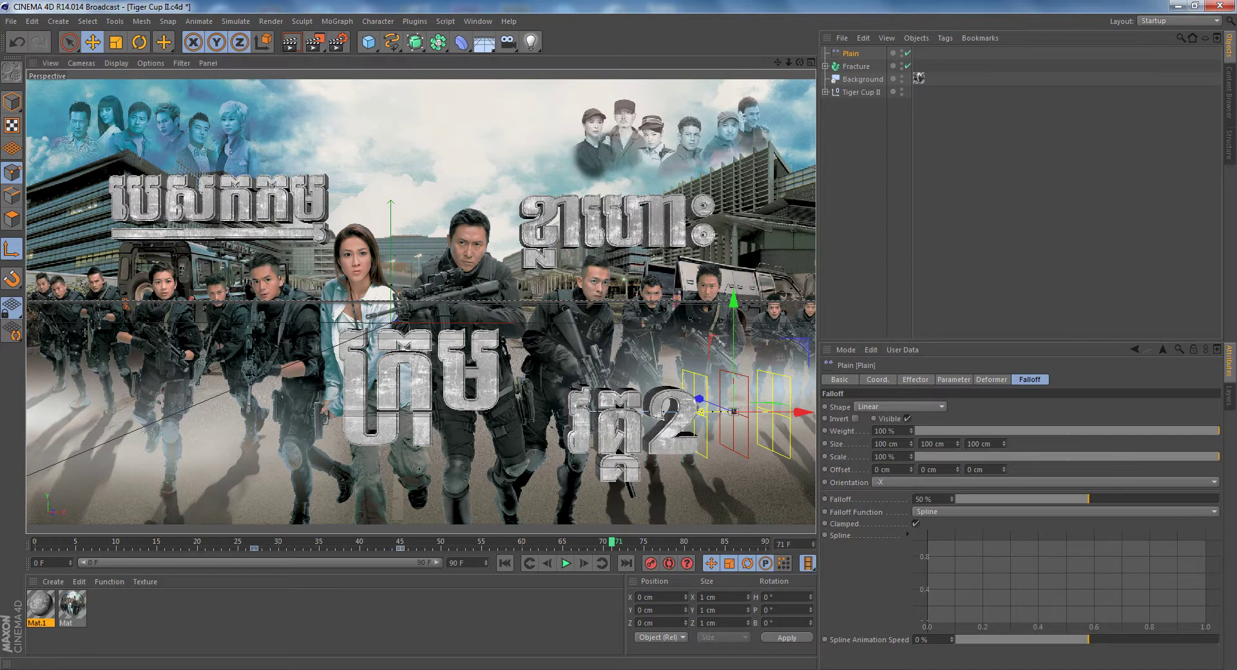
{"action": "left_click", "coordinate": [504, 564]}
{"action": "left_click", "coordinate": [566, 563]}
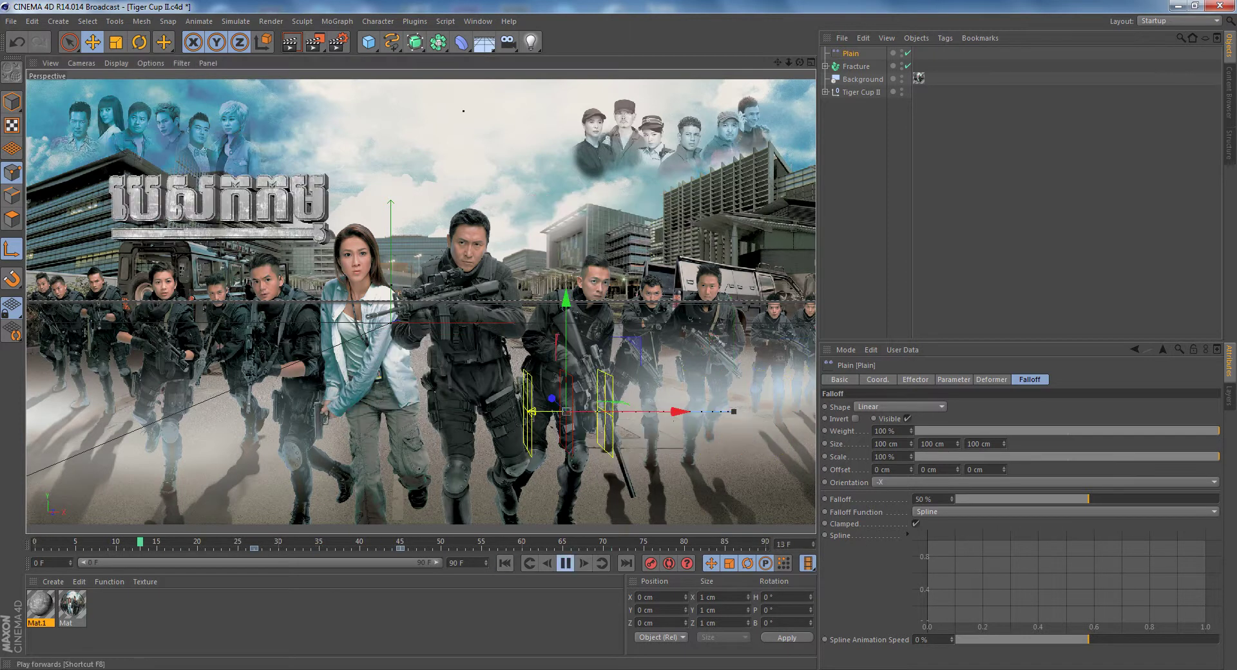
{"action": "left_click", "coordinate": [566, 563]}
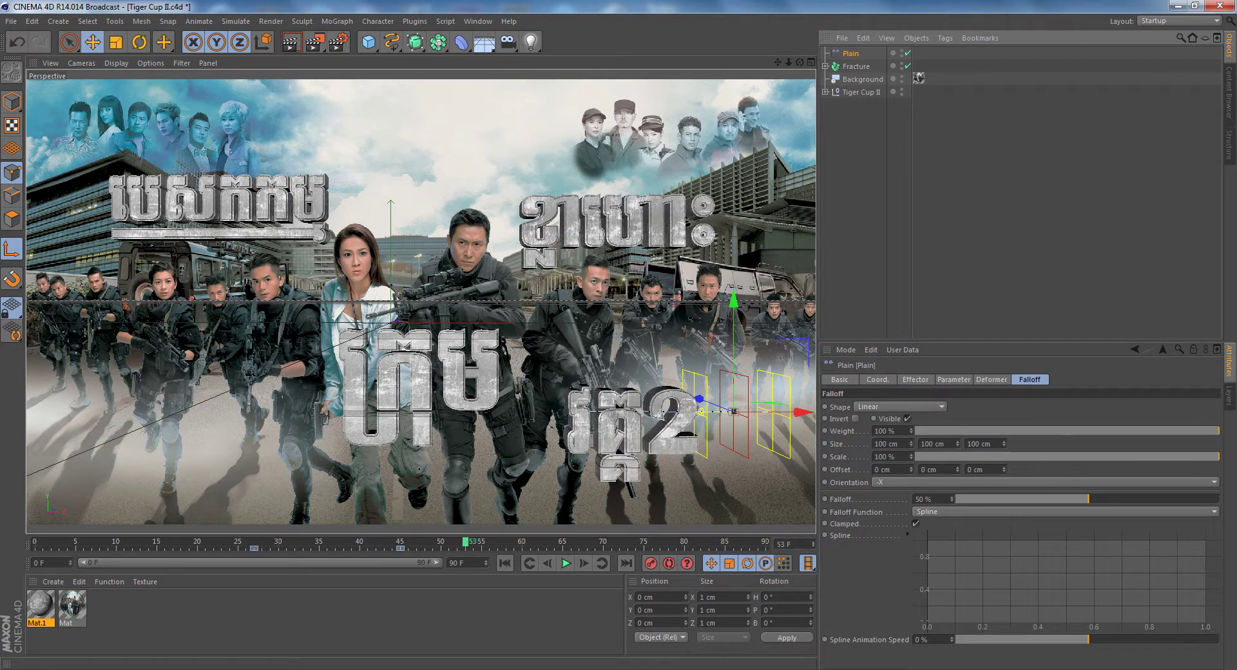
{"action": "left_click", "coordinate": [916, 380]}
{"action": "left_click", "coordinate": [954, 380]}
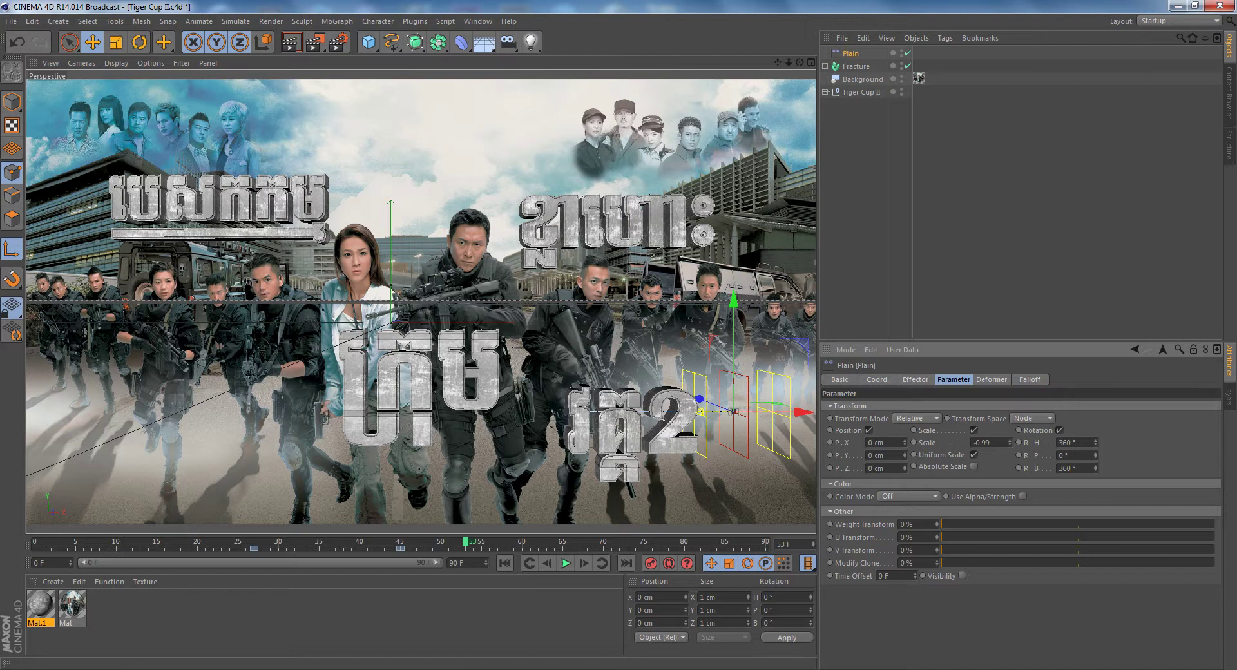
Set the Plain effector's pitch rotation to 360° alongside the heading
{"action": "left_click", "coordinate": [505, 563]}
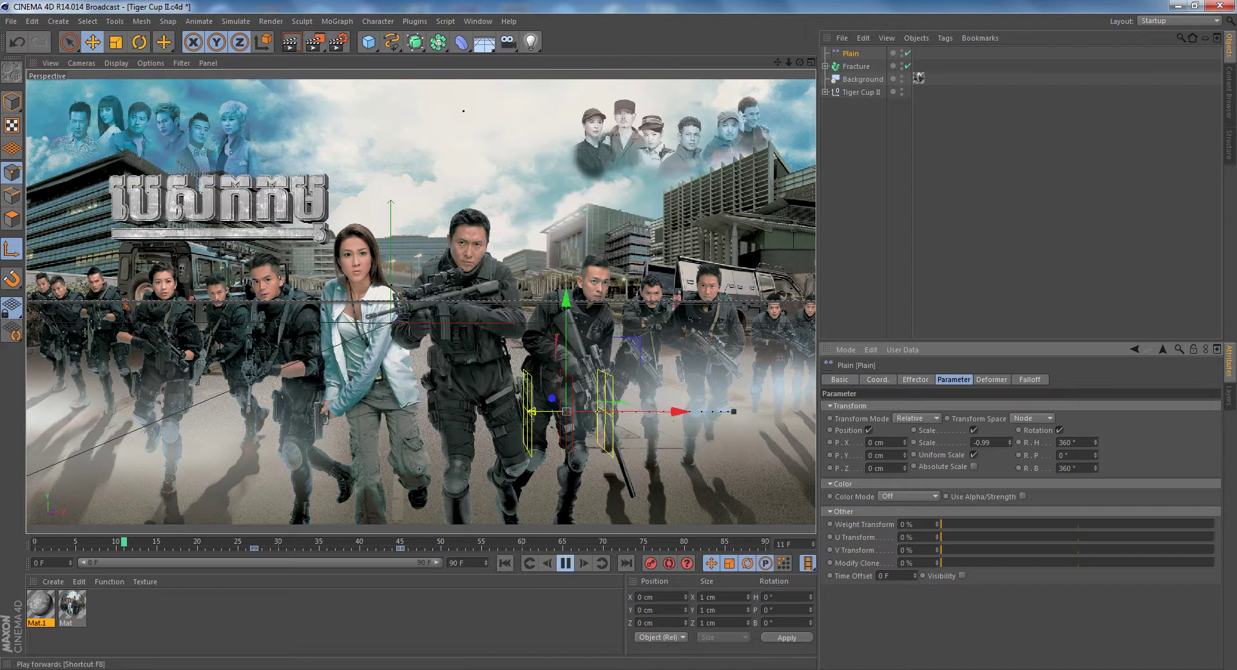
{"action": "left_click", "coordinate": [566, 563]}
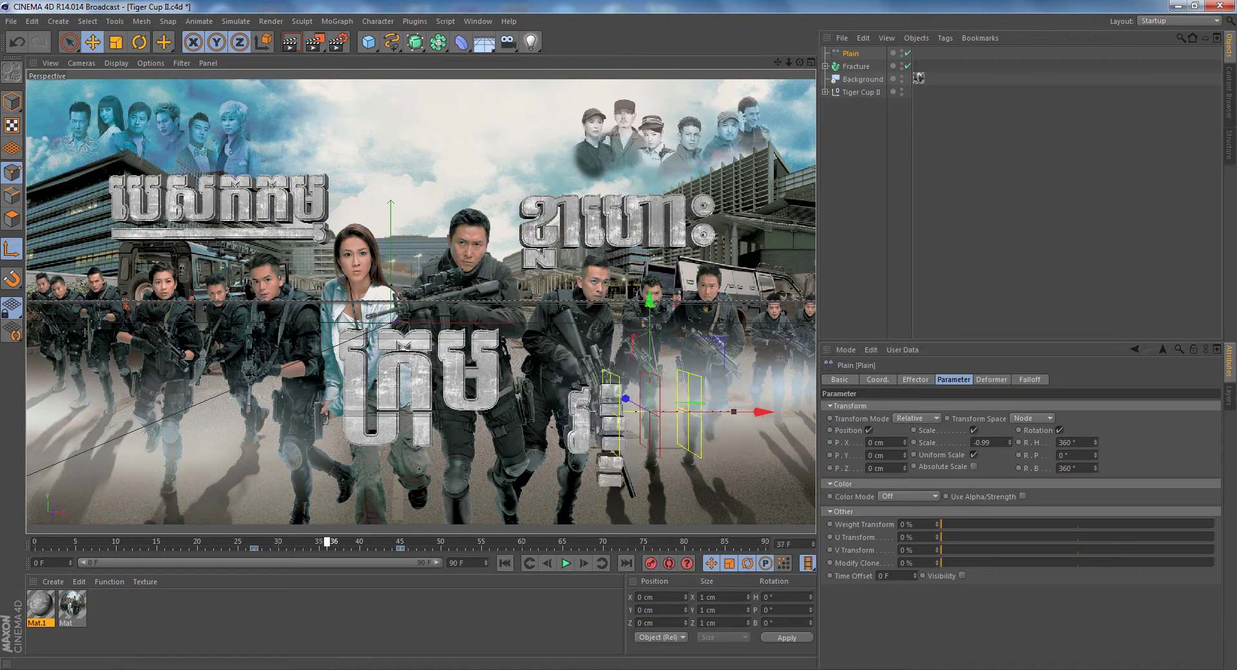
{"action": "key", "text": "g"}
{"action": "double_click", "coordinate": [1065, 468]}
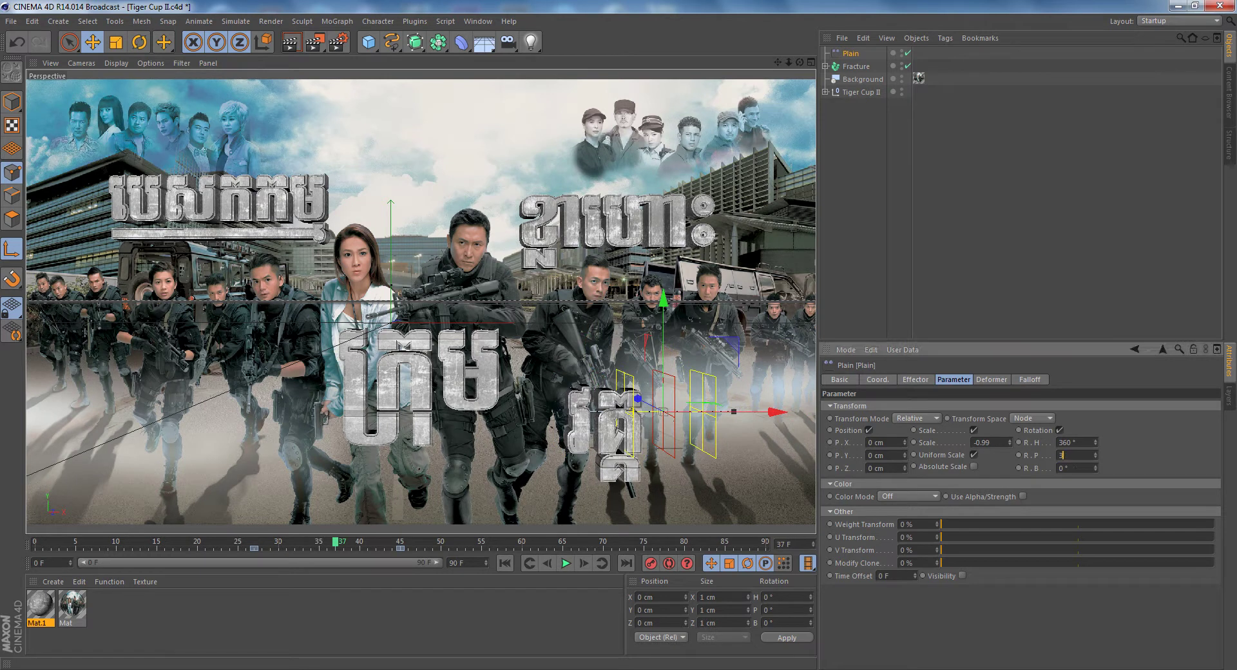
{"action": "type", "text": "360"}
{"action": "key", "text": "Return"}
Preview the spinning pieces by scrubbing and playing to frame 62, then render the view
{"action": "left_click_drag", "start_coordinate": [216, 545], "coordinate": [368, 545]}
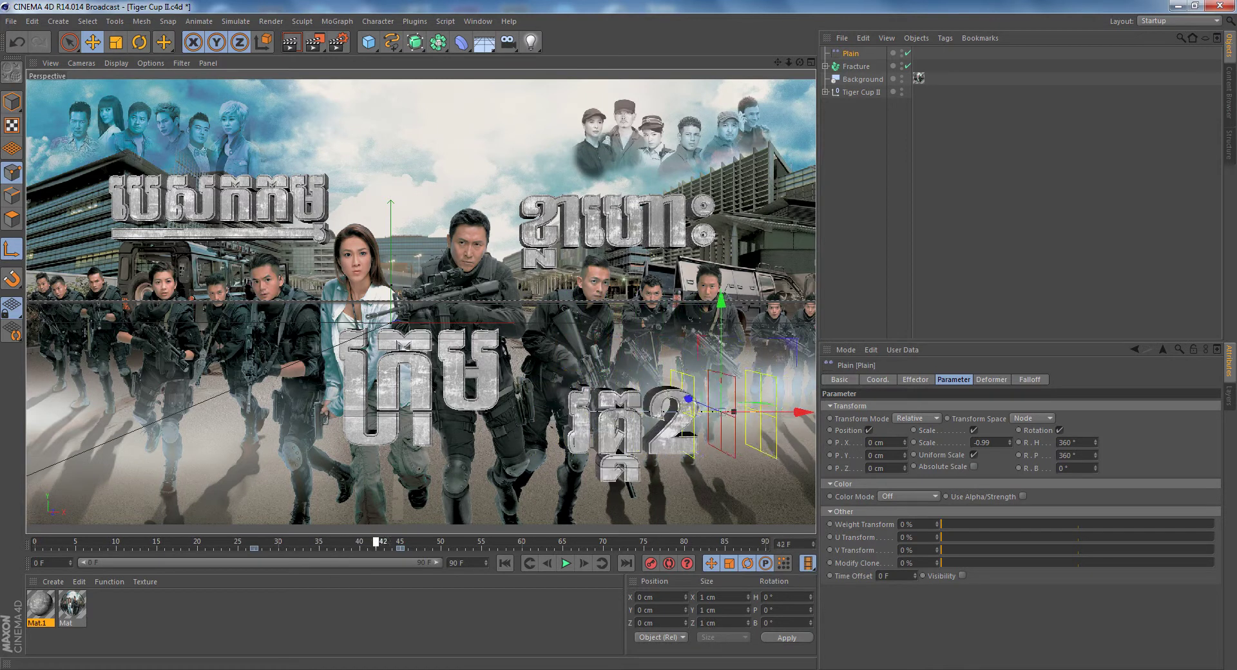
{"action": "left_click", "coordinate": [504, 563]}
{"action": "left_click", "coordinate": [565, 564]}
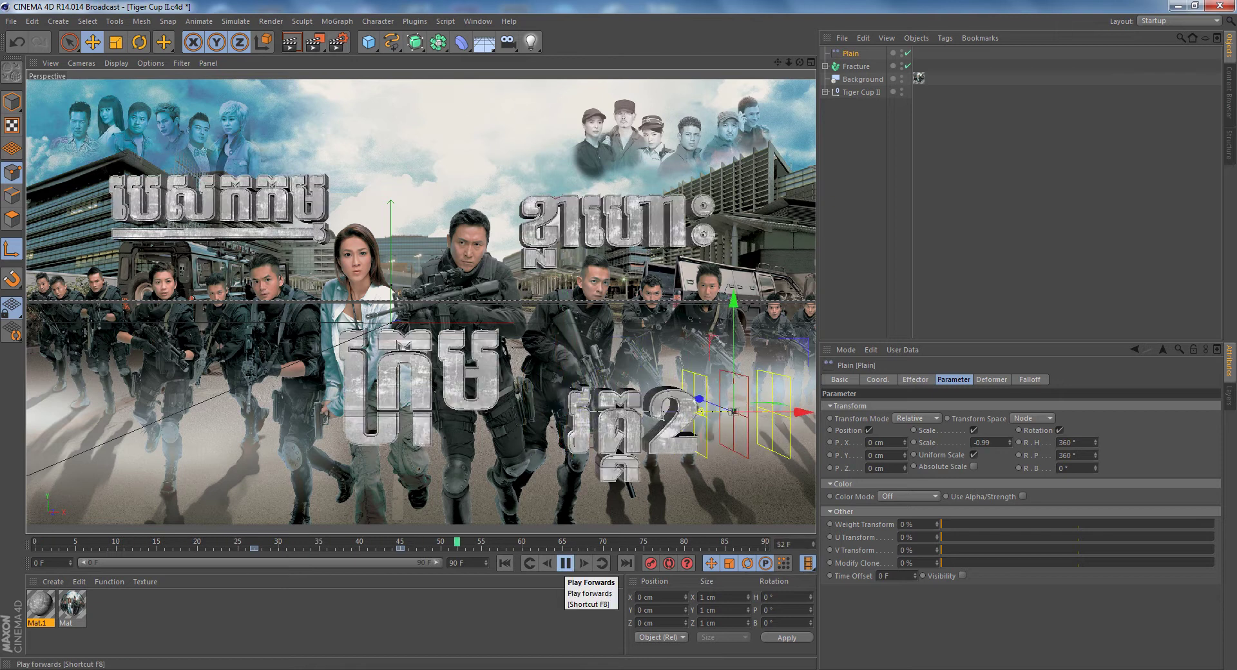
{"action": "left_click", "coordinate": [565, 563]}
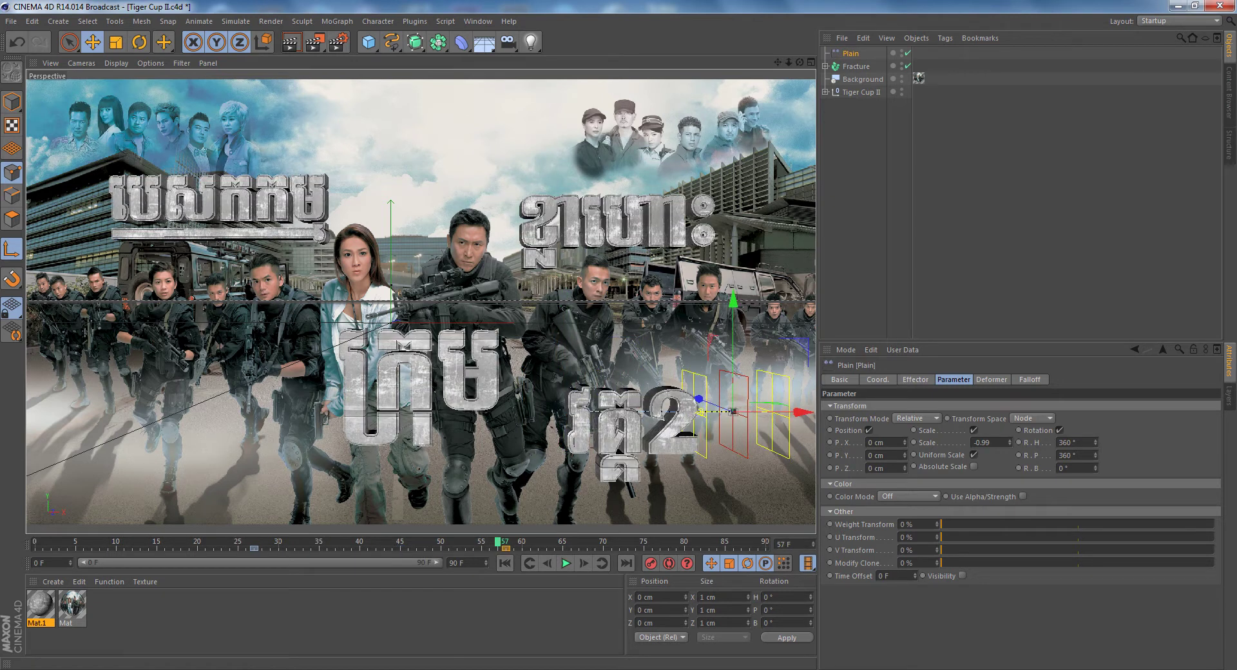
{"action": "left_click", "coordinate": [504, 563]}
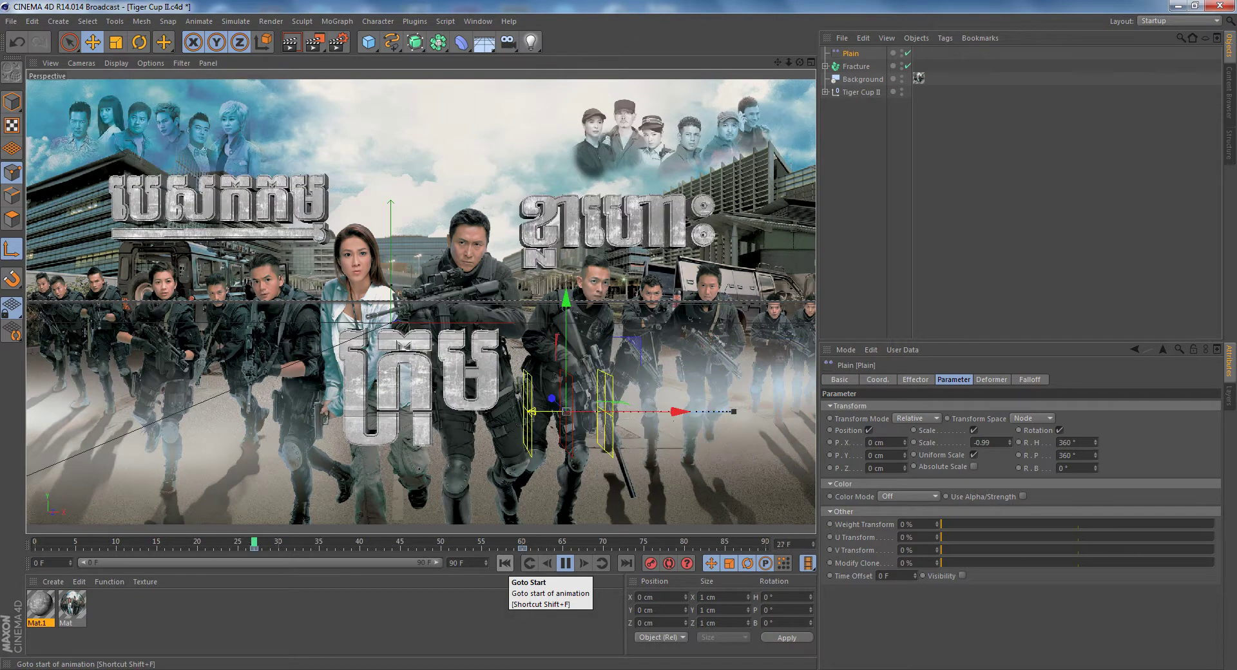
{"action": "left_click", "coordinate": [565, 563]}
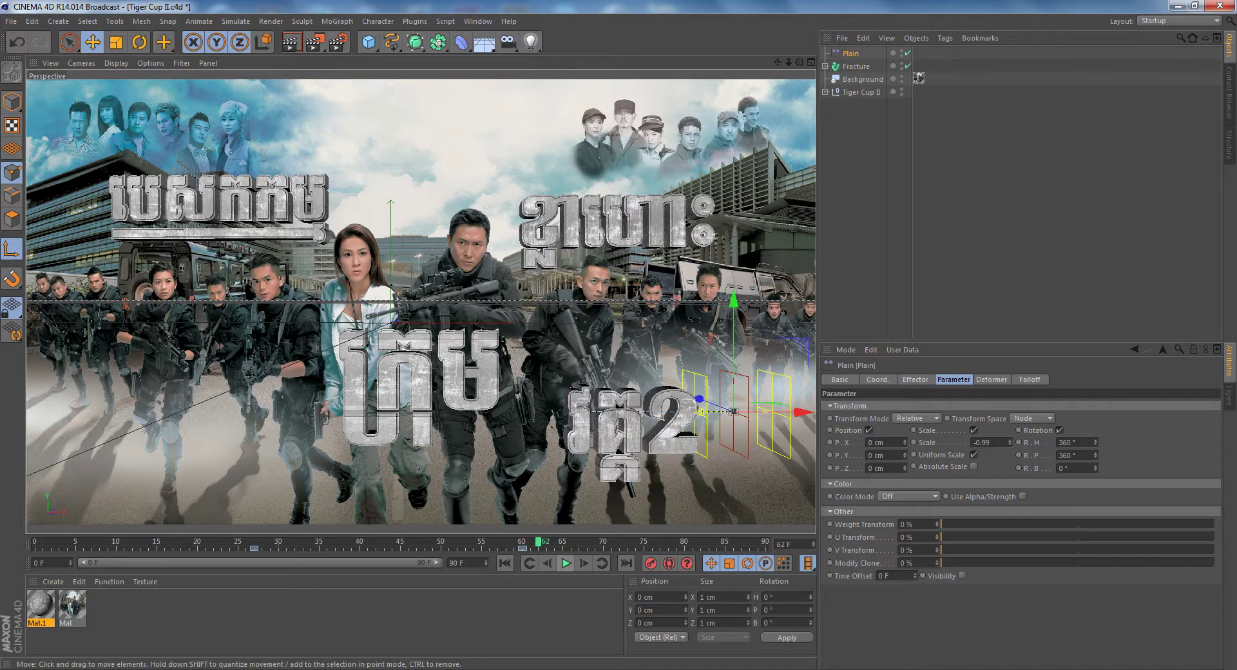
{"action": "left_click", "coordinate": [291, 42]}
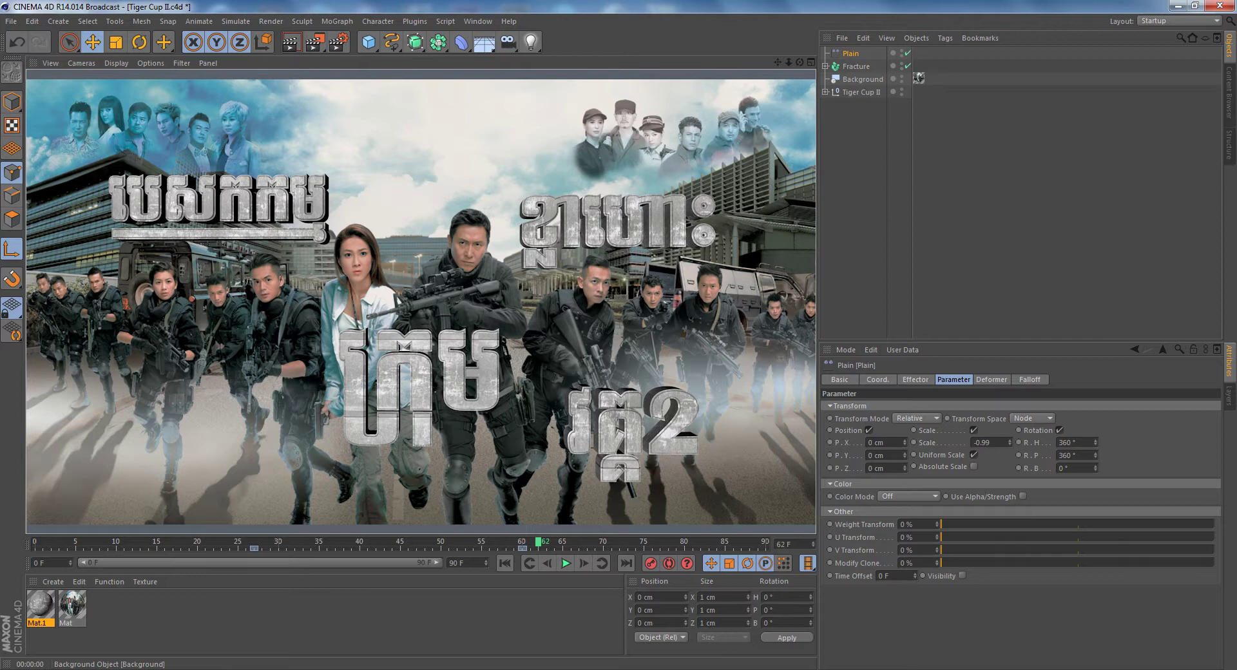
Hide the Background poster object and play the animation through frame 66
{"action": "left_click", "coordinate": [901, 76]}
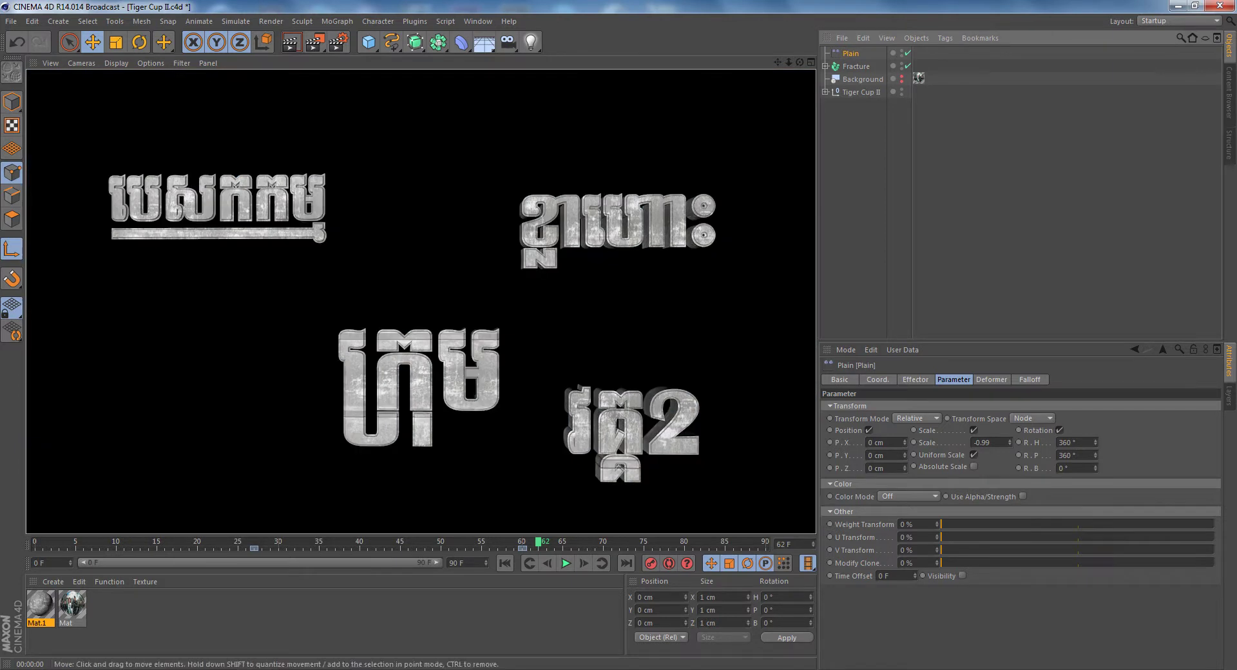
{"action": "left_click", "coordinate": [504, 563]}
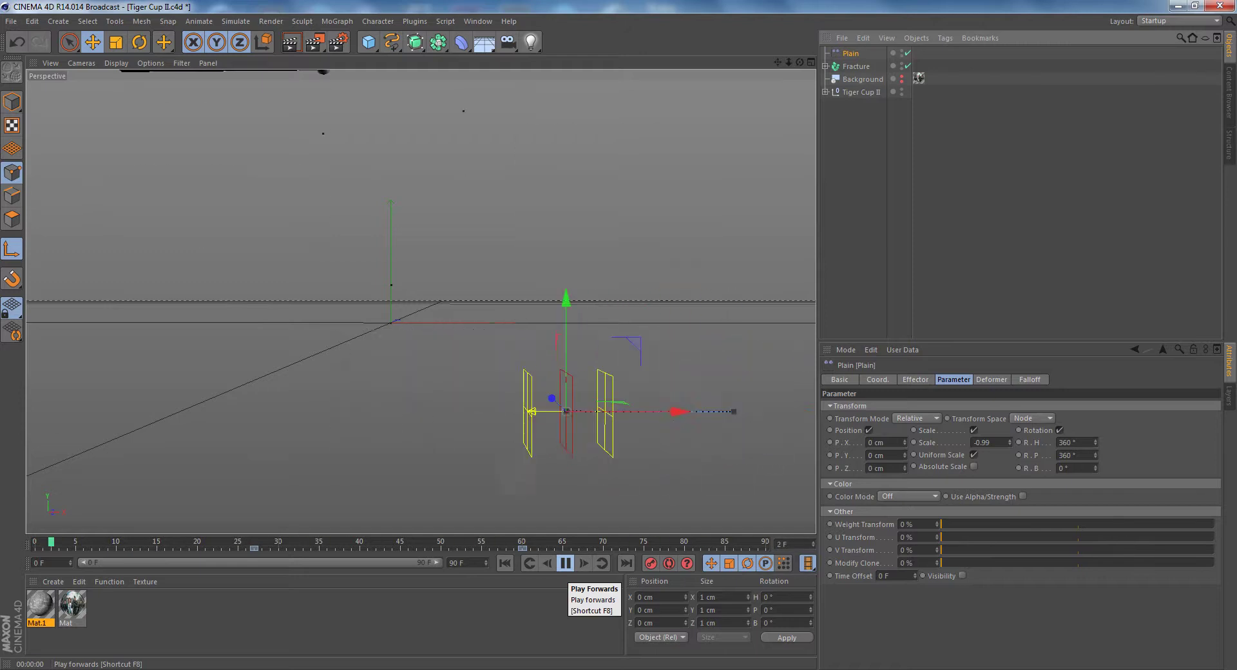
{"action": "left_click", "coordinate": [566, 563]}
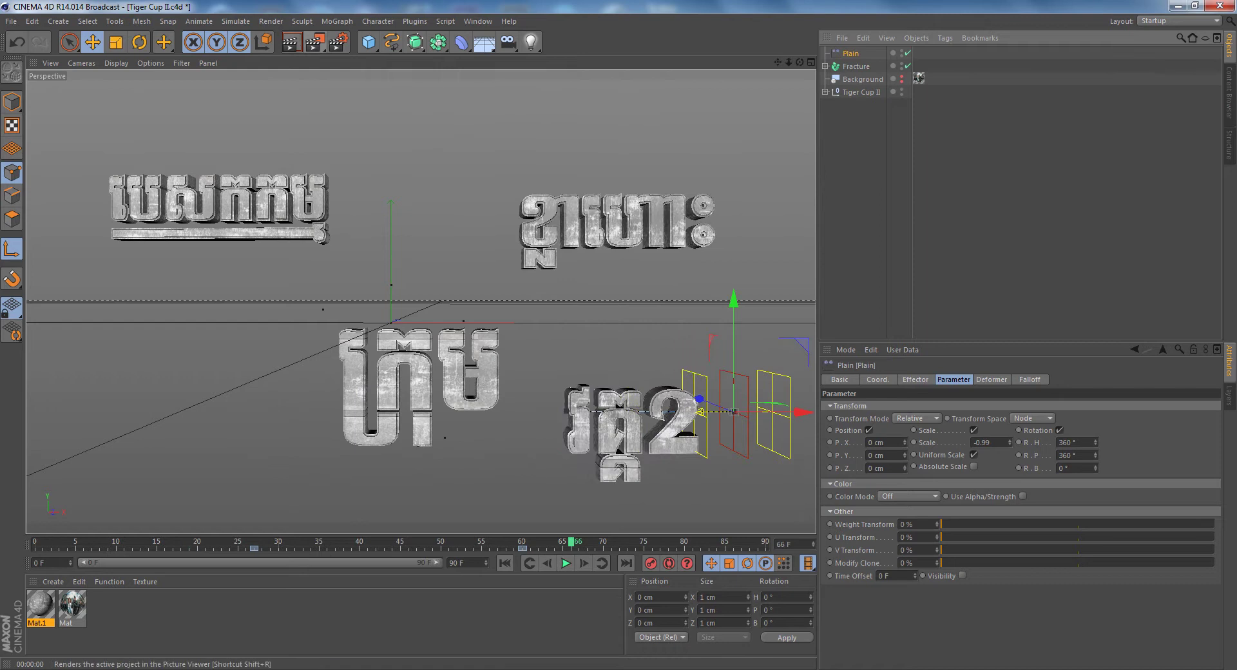